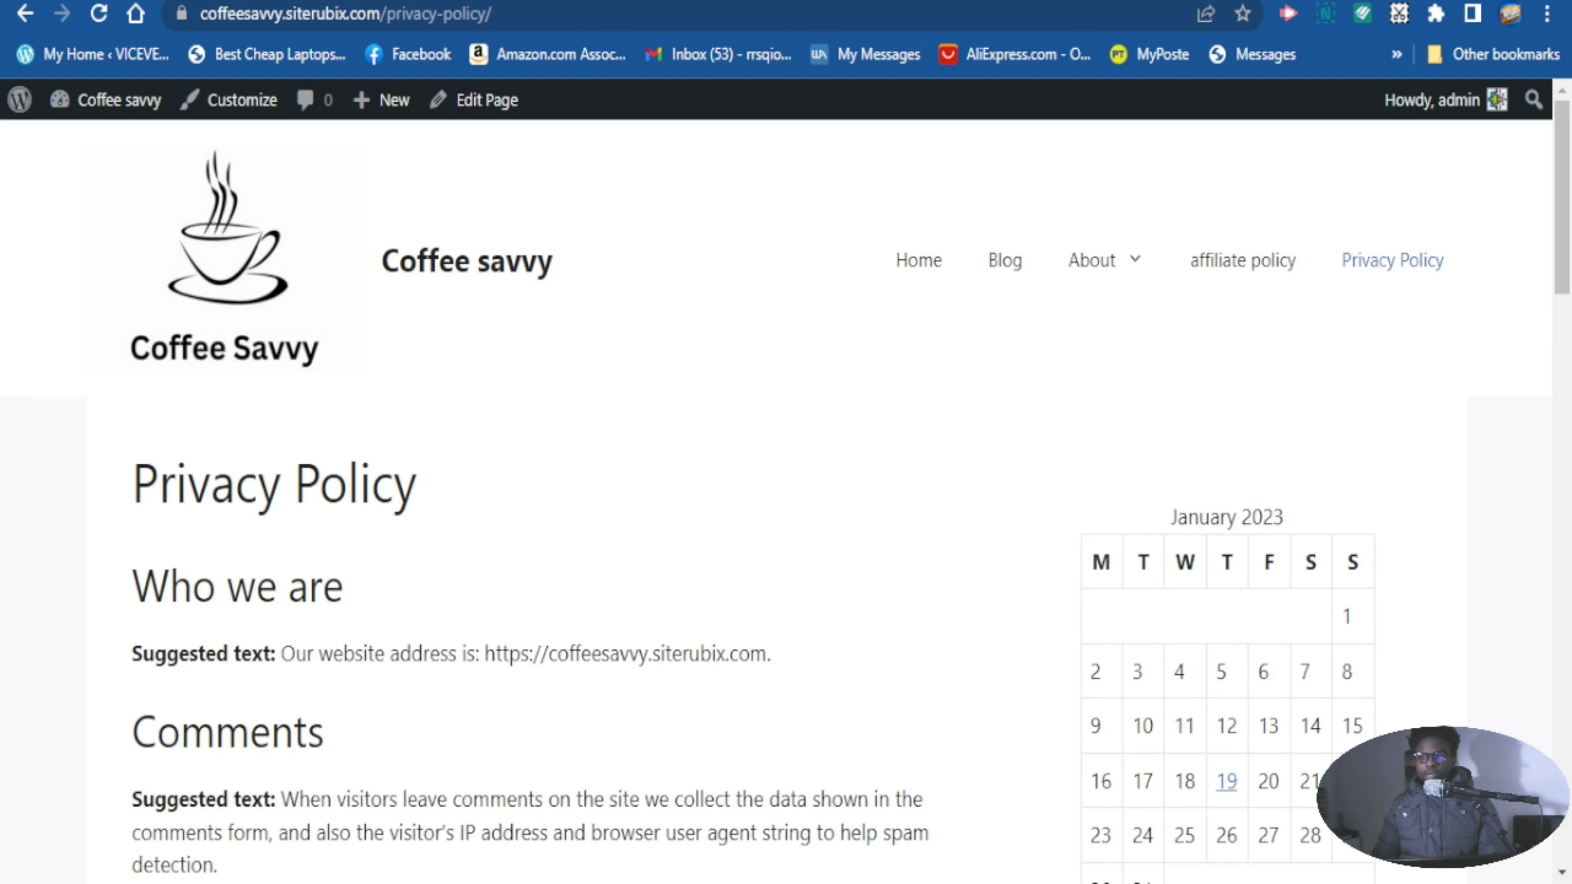
# Open the Widgets editor from the site-name menu in the admin bar
pyautogui.scroll(-10, 1294, 496)
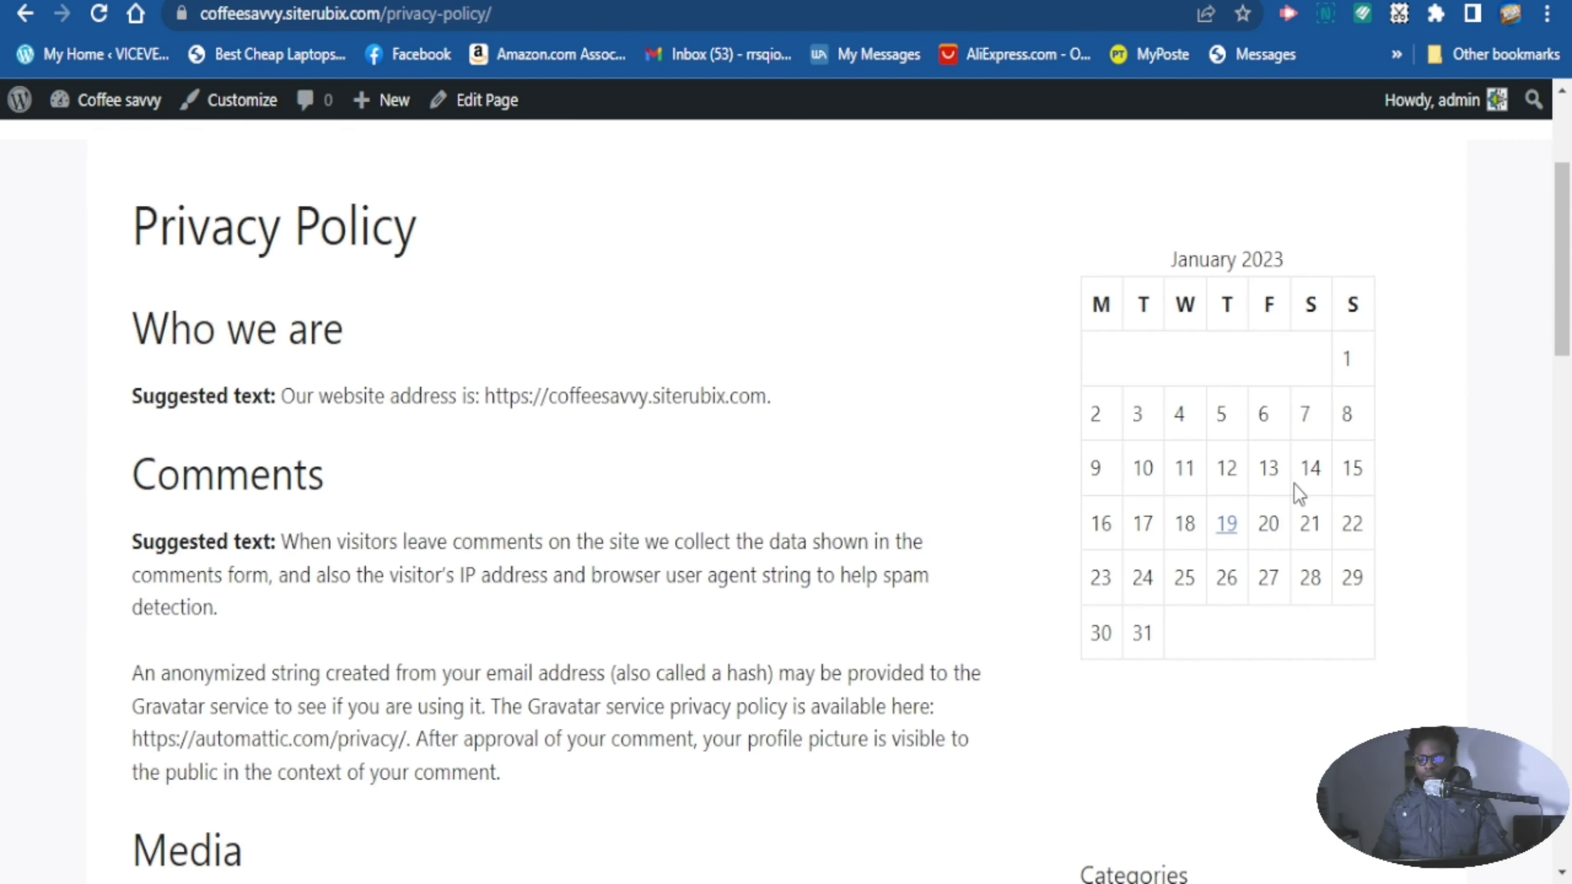
pyautogui.scroll(3, 1277, 502)
pyautogui.scroll(-3, 1277, 502)
pyautogui.scroll(-5, 1534, 607)
pyautogui.moveTo(1555, 627); pyautogui.dragTo(1473, 517)
pyautogui.scroll(10, 1207, 544)
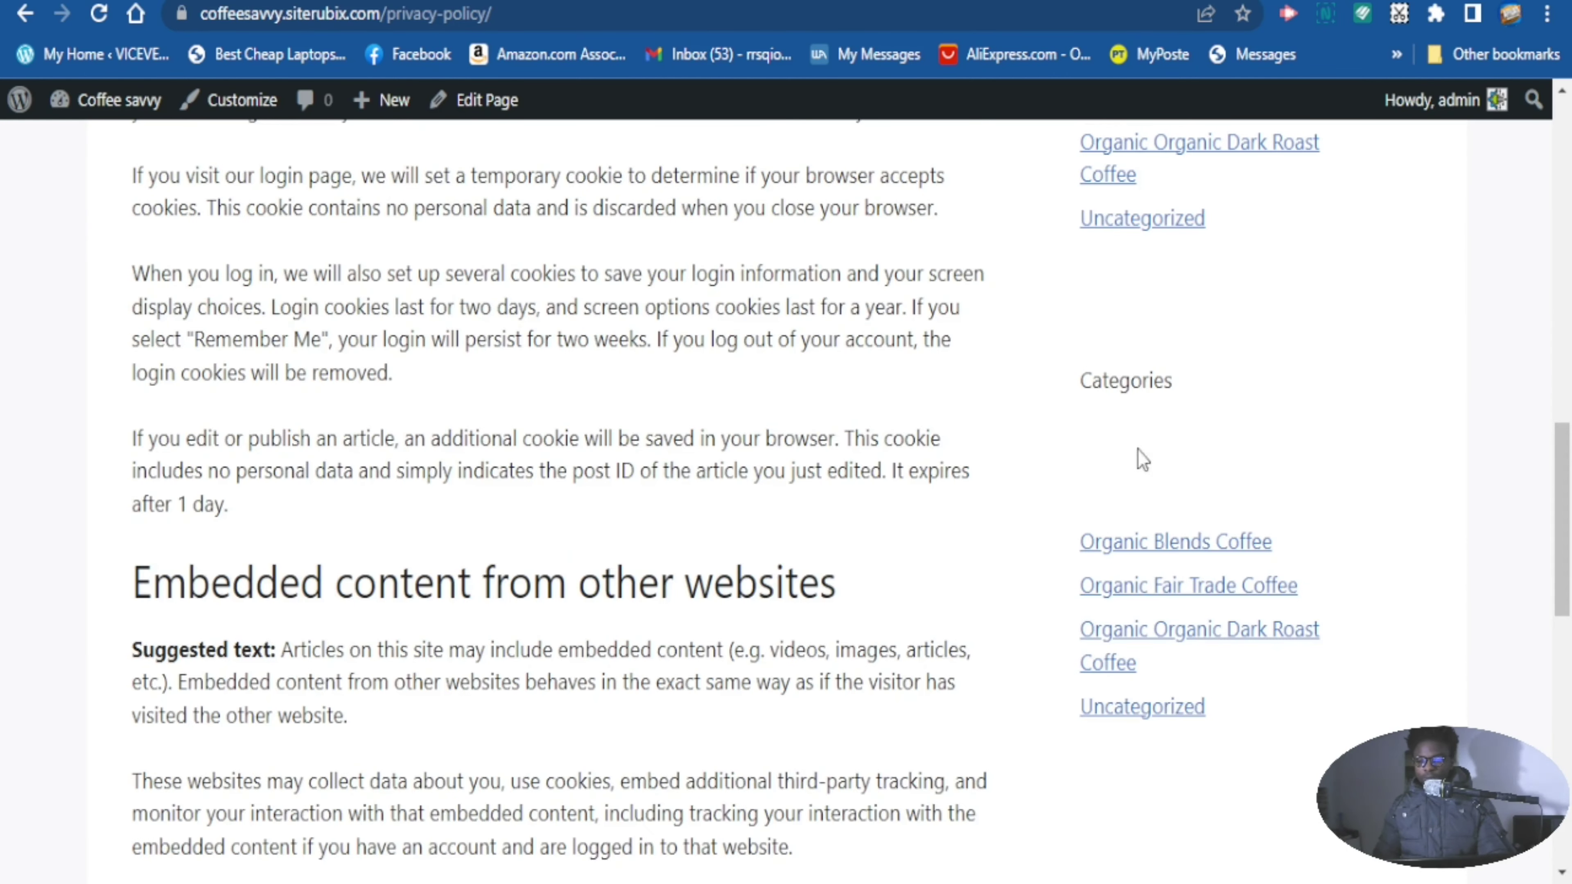
pyautogui.scroll(10, 1210, 545)
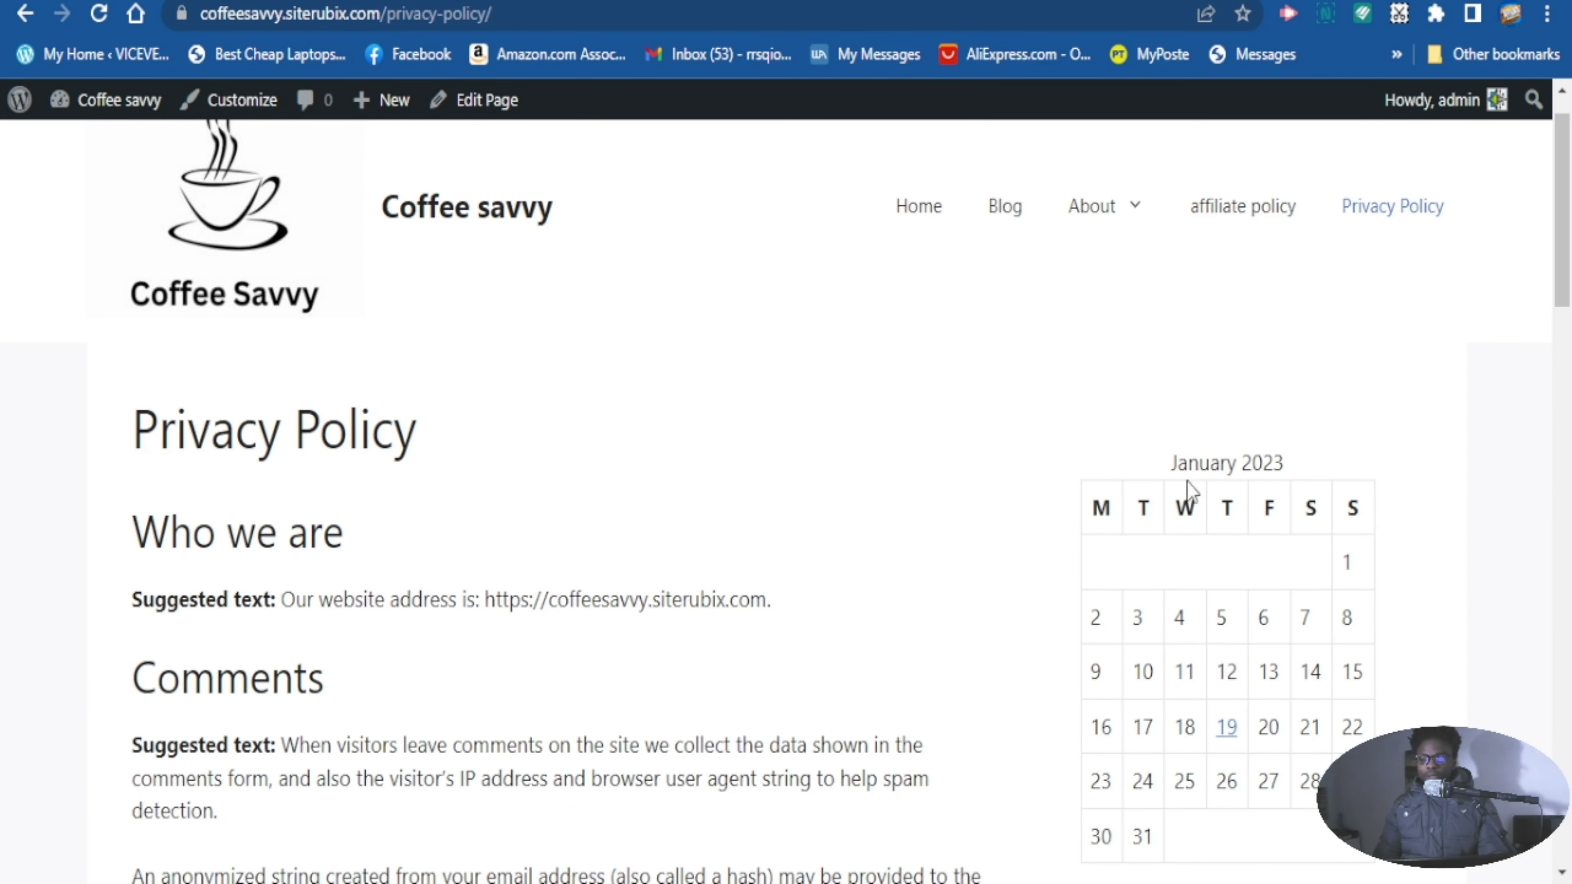
pyautogui.scroll(2, 1212, 600)
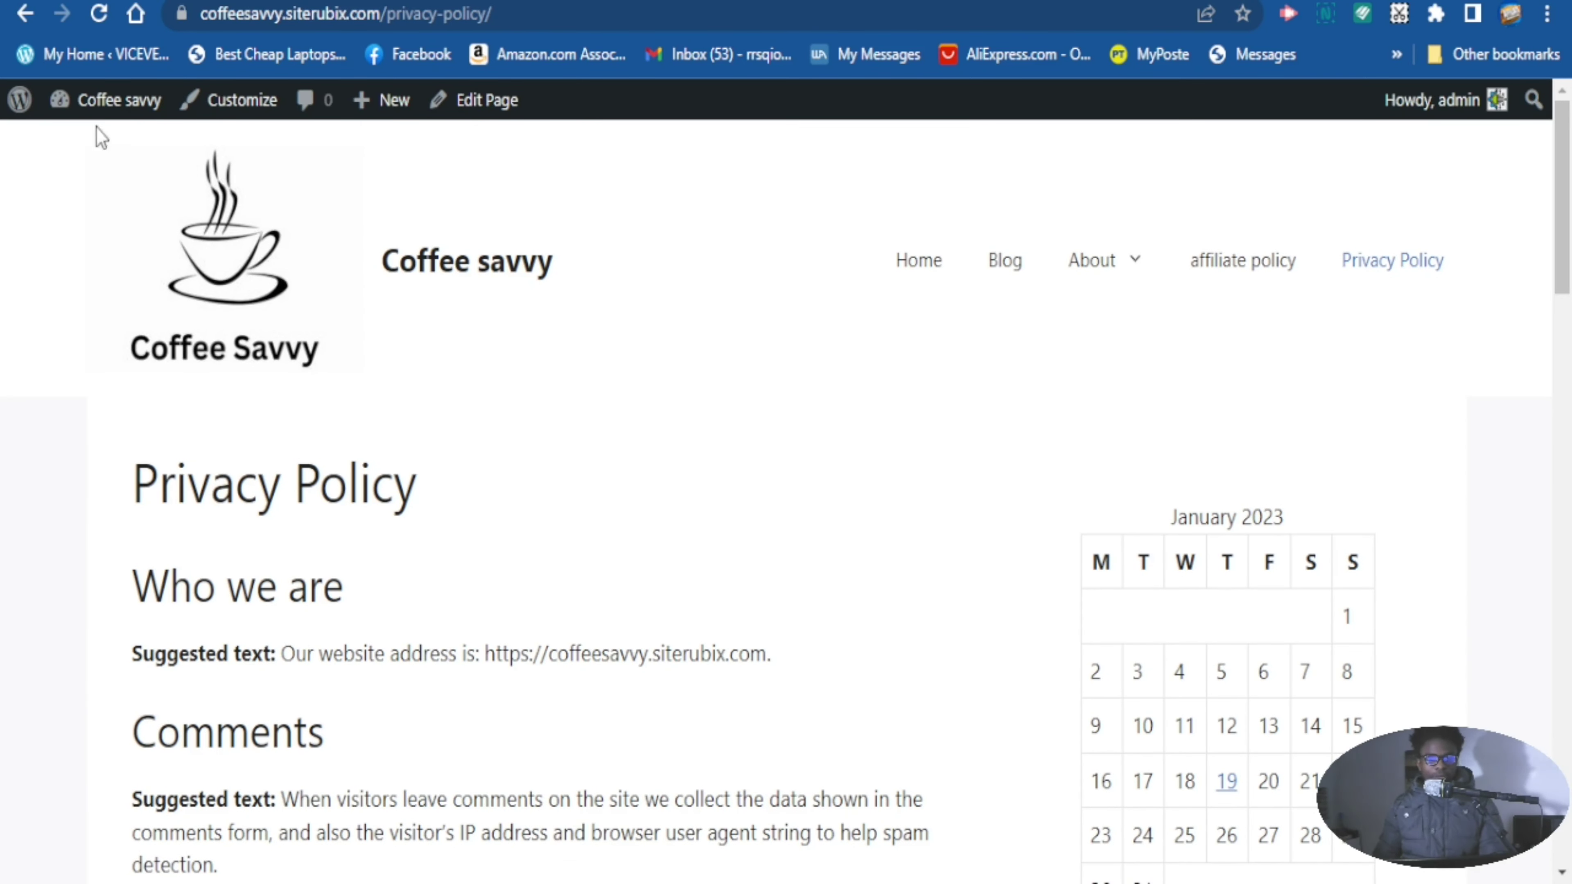
pyautogui.moveTo(105, 100)
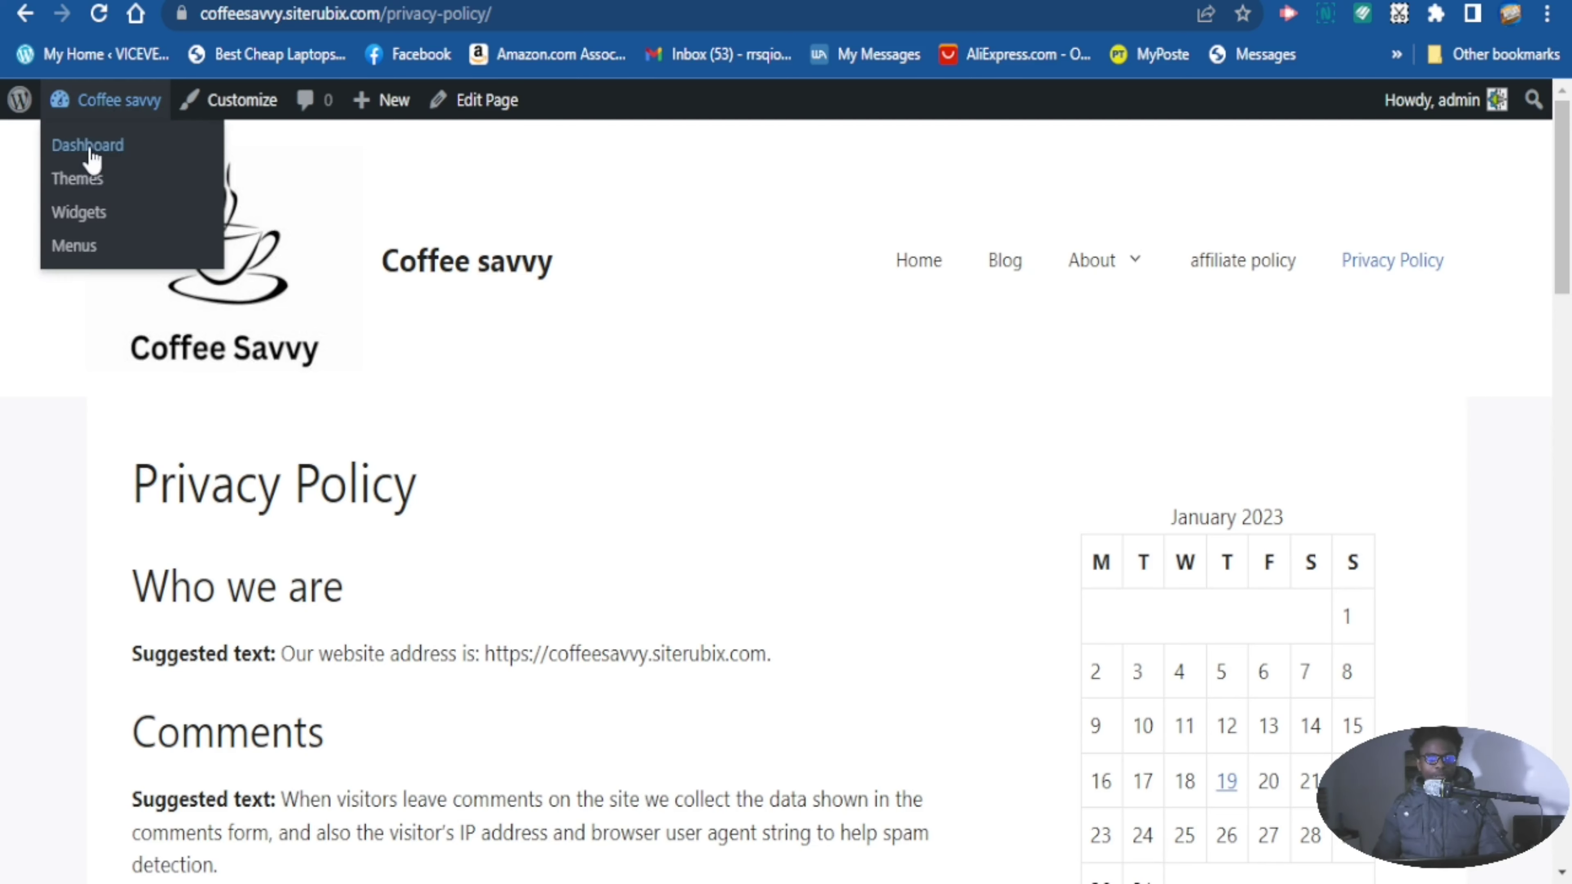
pyautogui.click(84, 220)
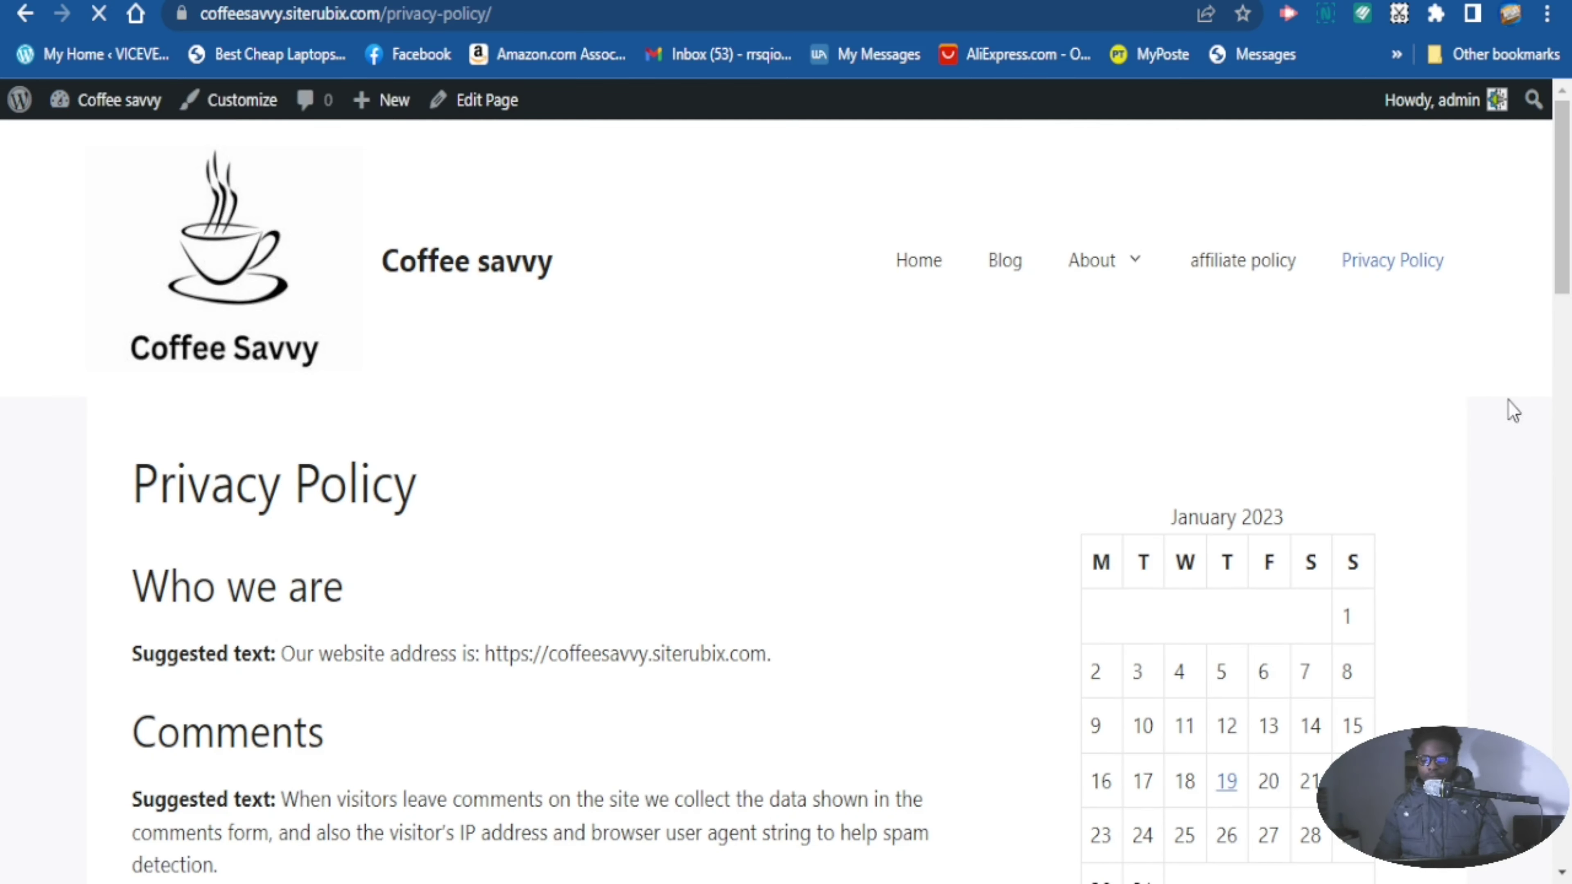
# Scroll the Right Sidebar area down to its Categories block
pyautogui.scroll(-5, 1559, 378)
pyautogui.scroll(-10, 1560, 378)
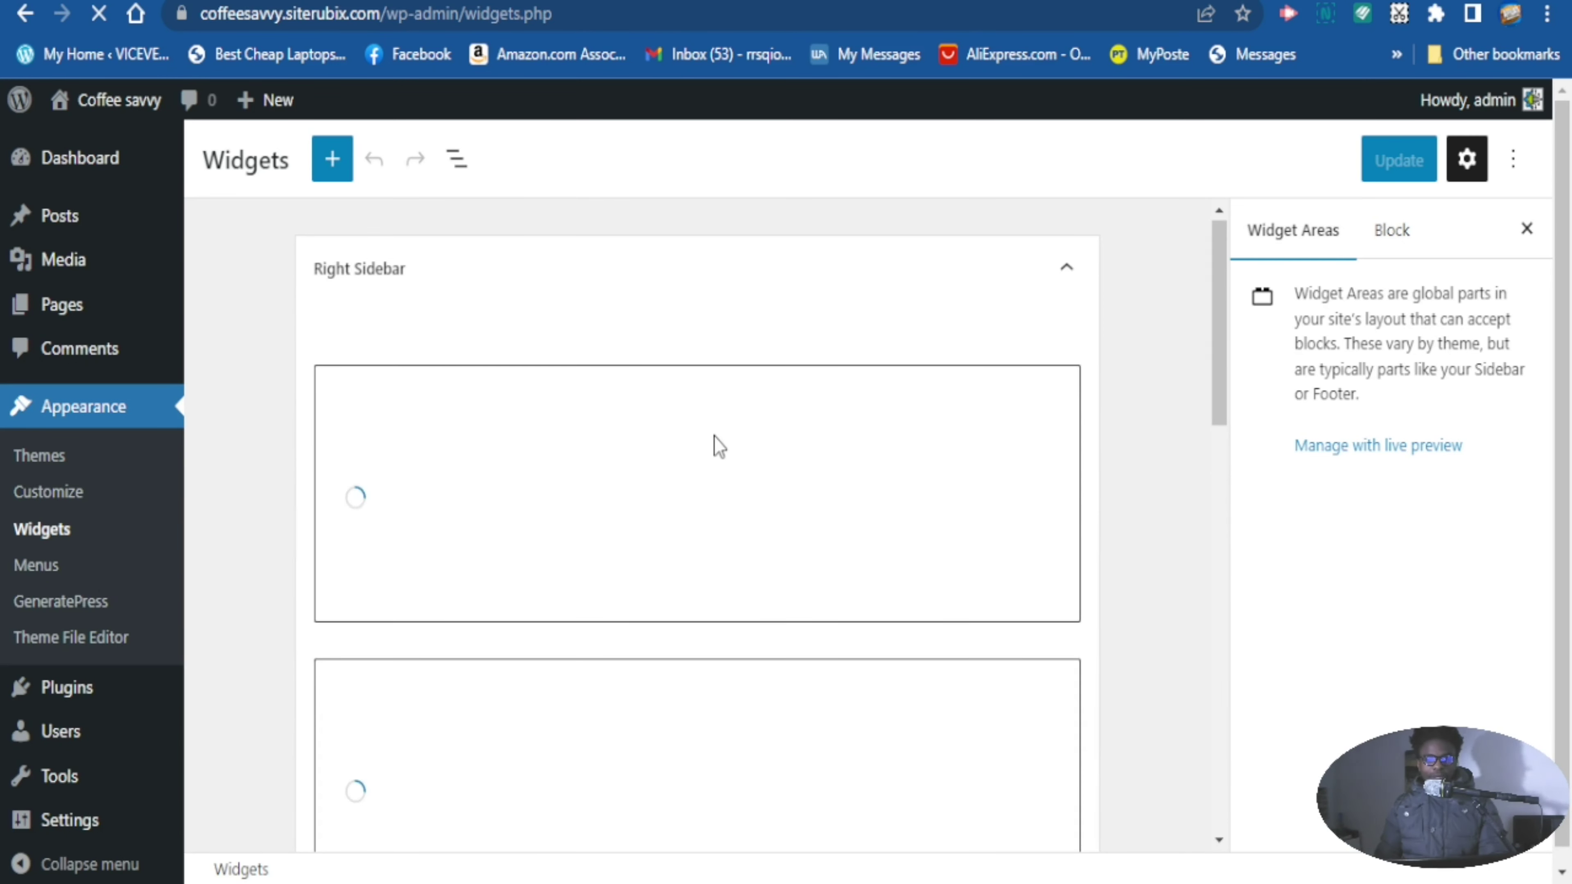
pyautogui.scroll(-5, 823, 475)
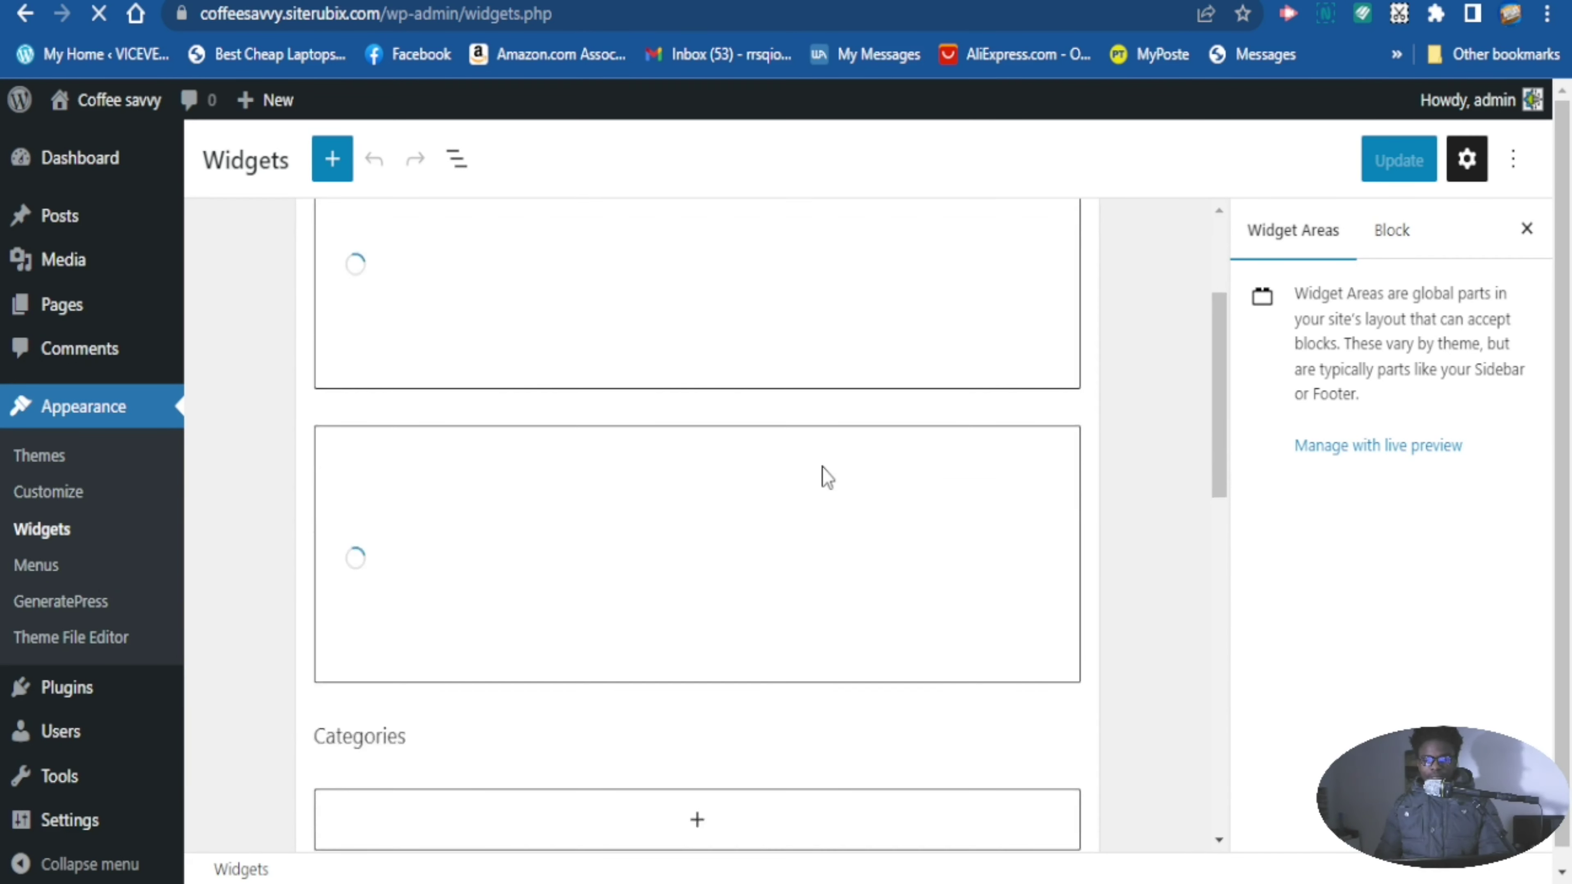
pyautogui.scroll(-2, 827, 479)
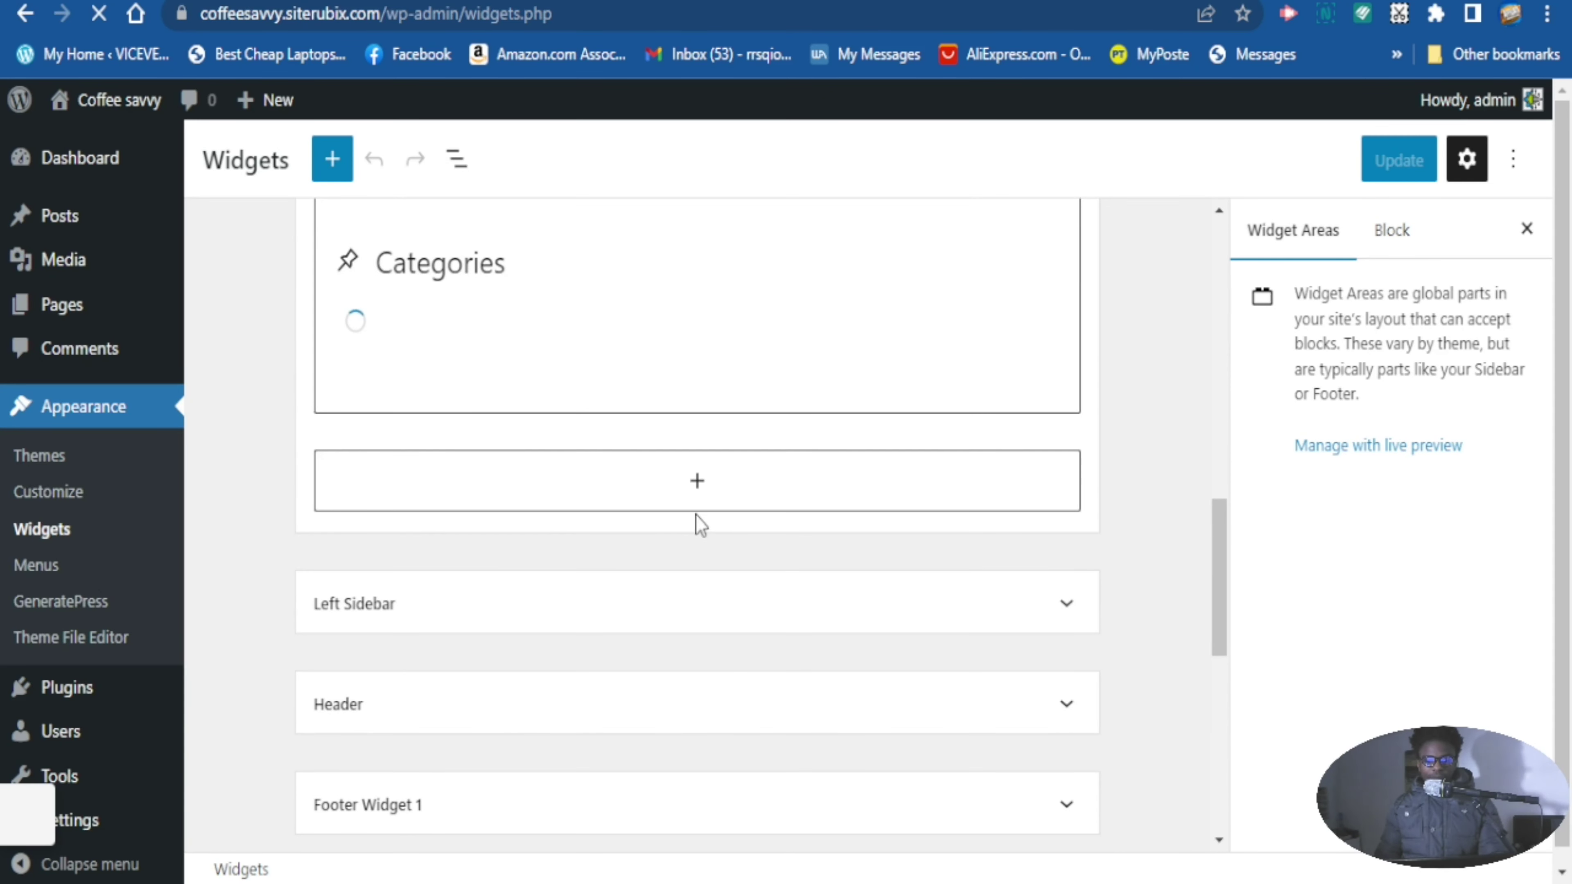
pyautogui.scroll(7, 295, 354)
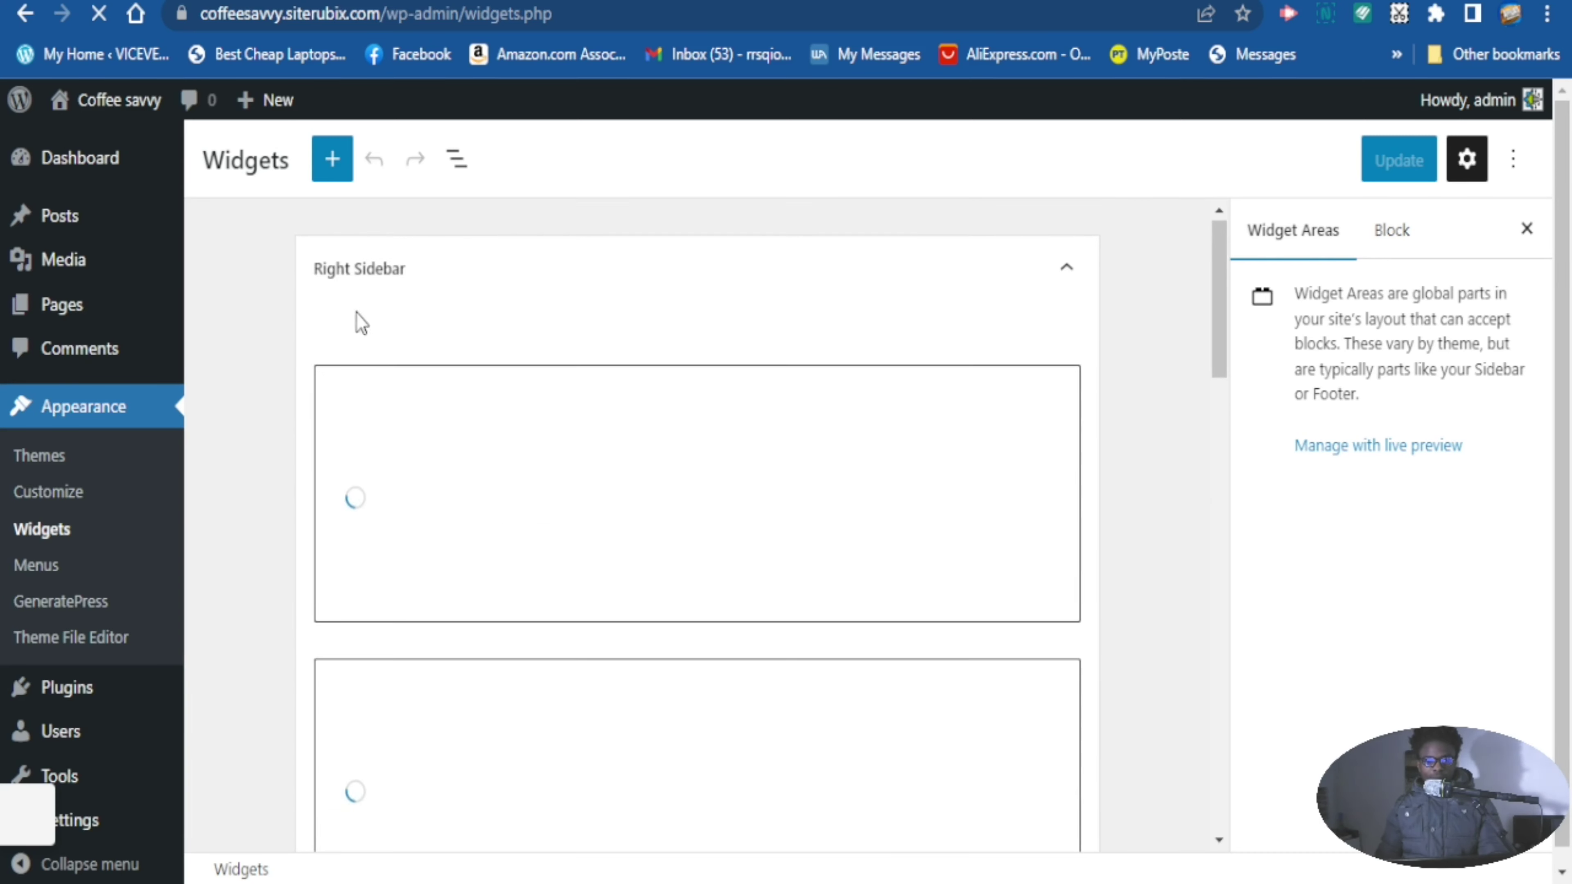
pyautogui.scroll(-5, 582, 488)
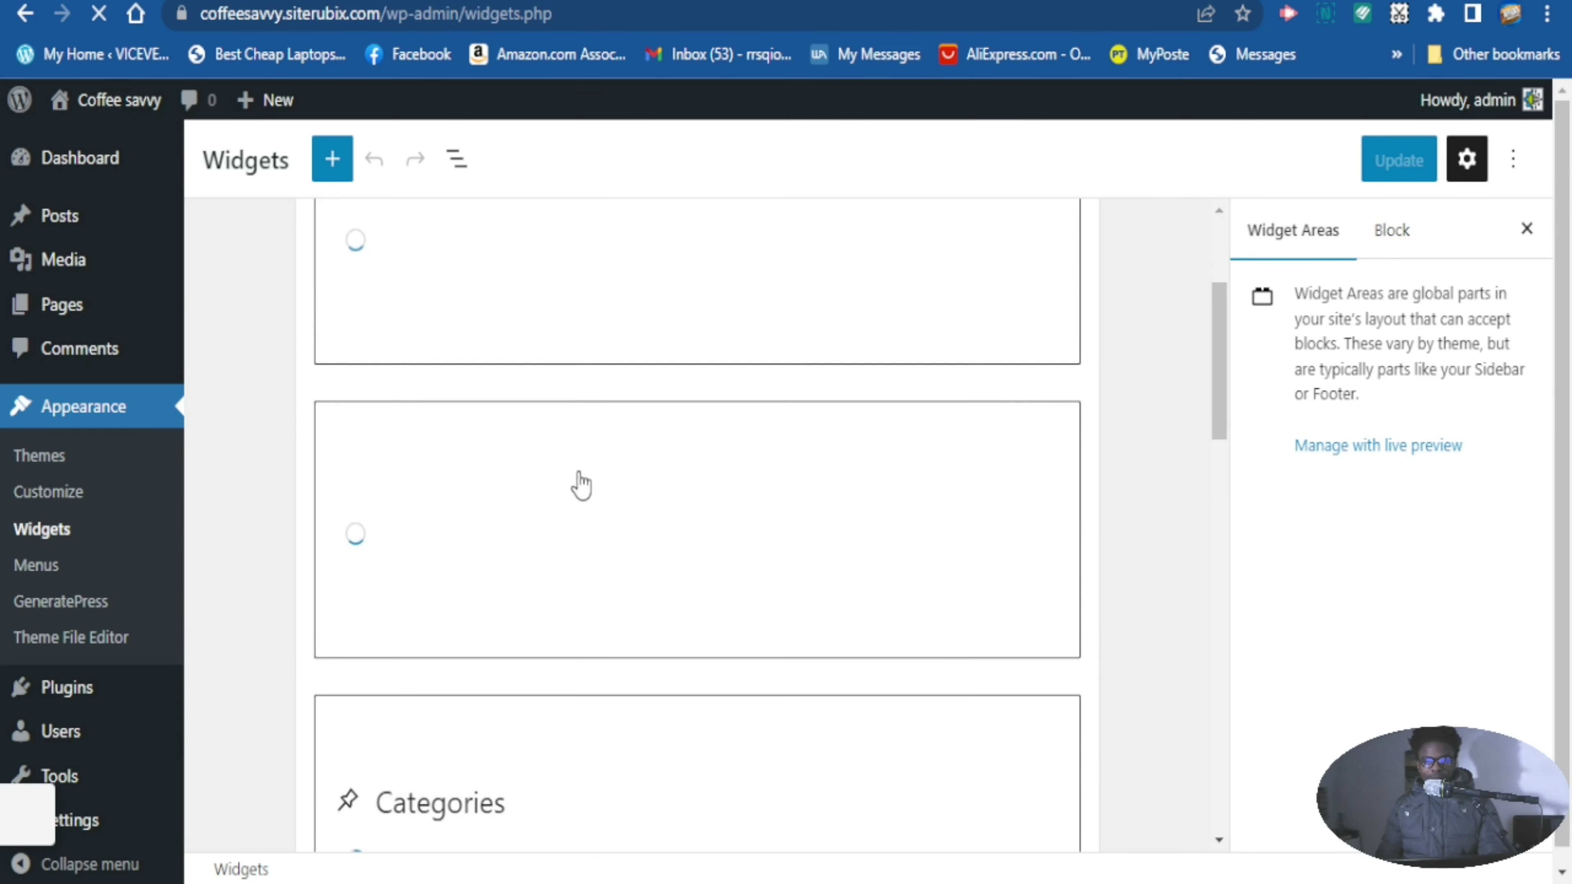
pyautogui.scroll(-6, 592, 513)
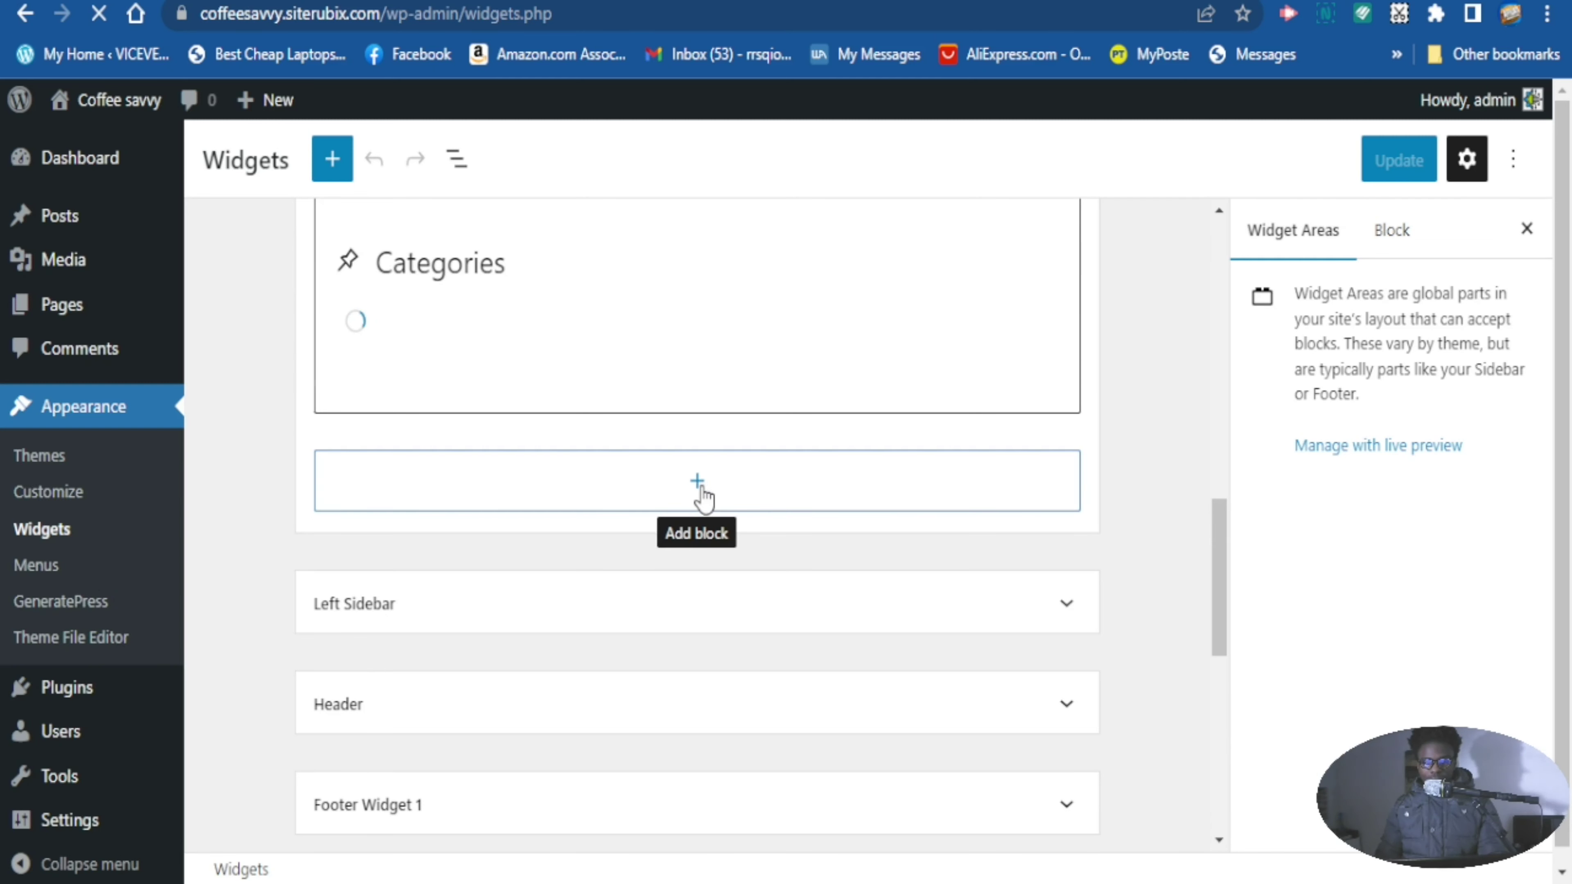
# Insert a Paragraph block under the Right Sidebar's Categories list and type 'tags'
pyautogui.click(701, 495)
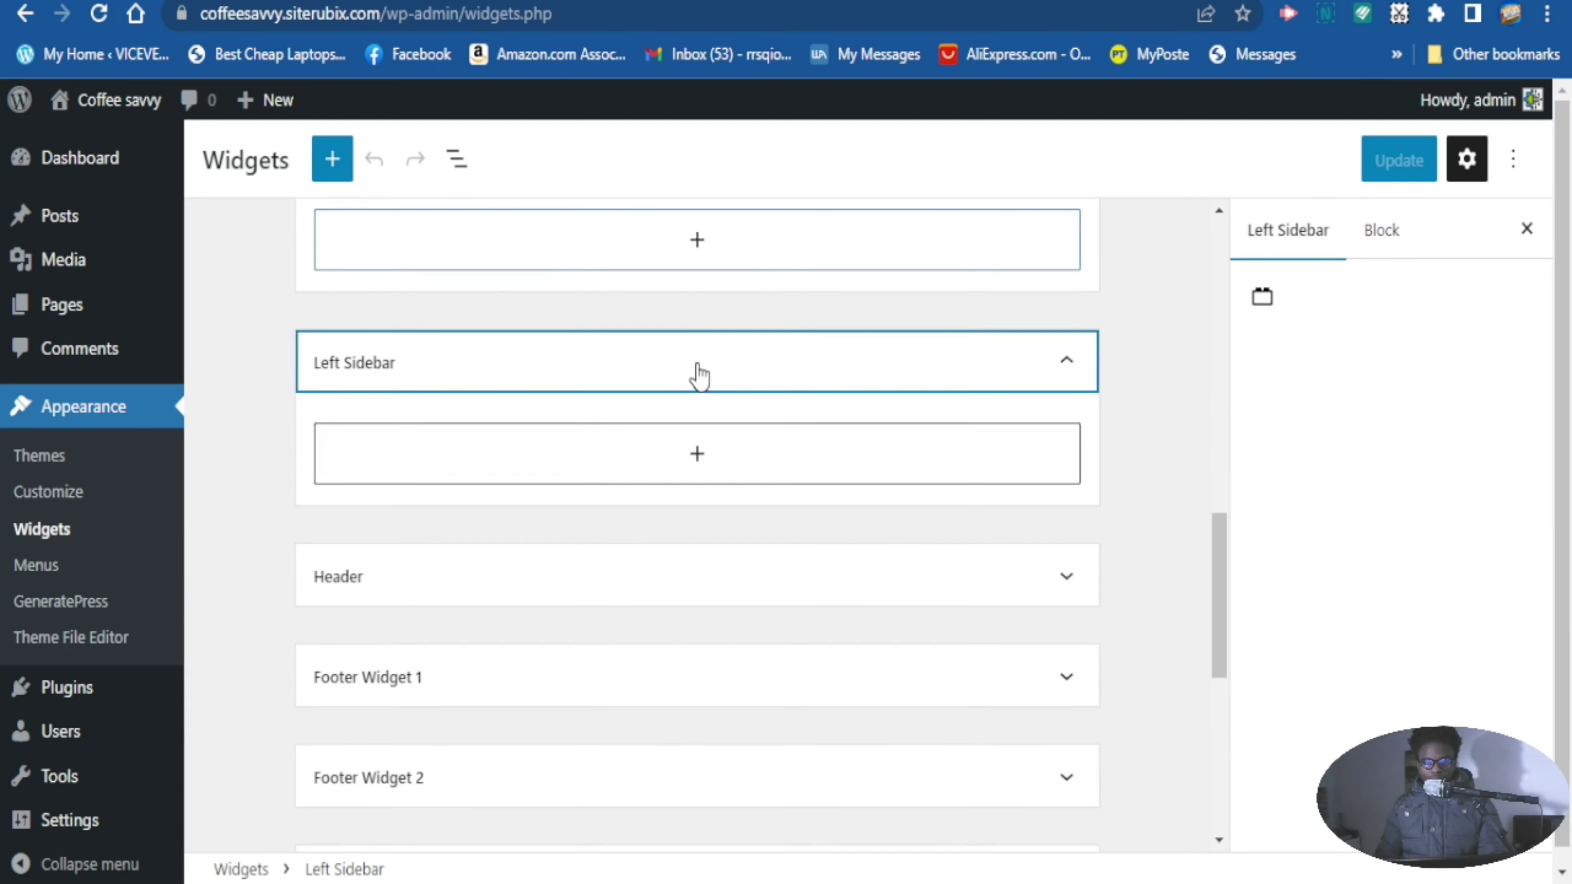
pyautogui.click(698, 240)
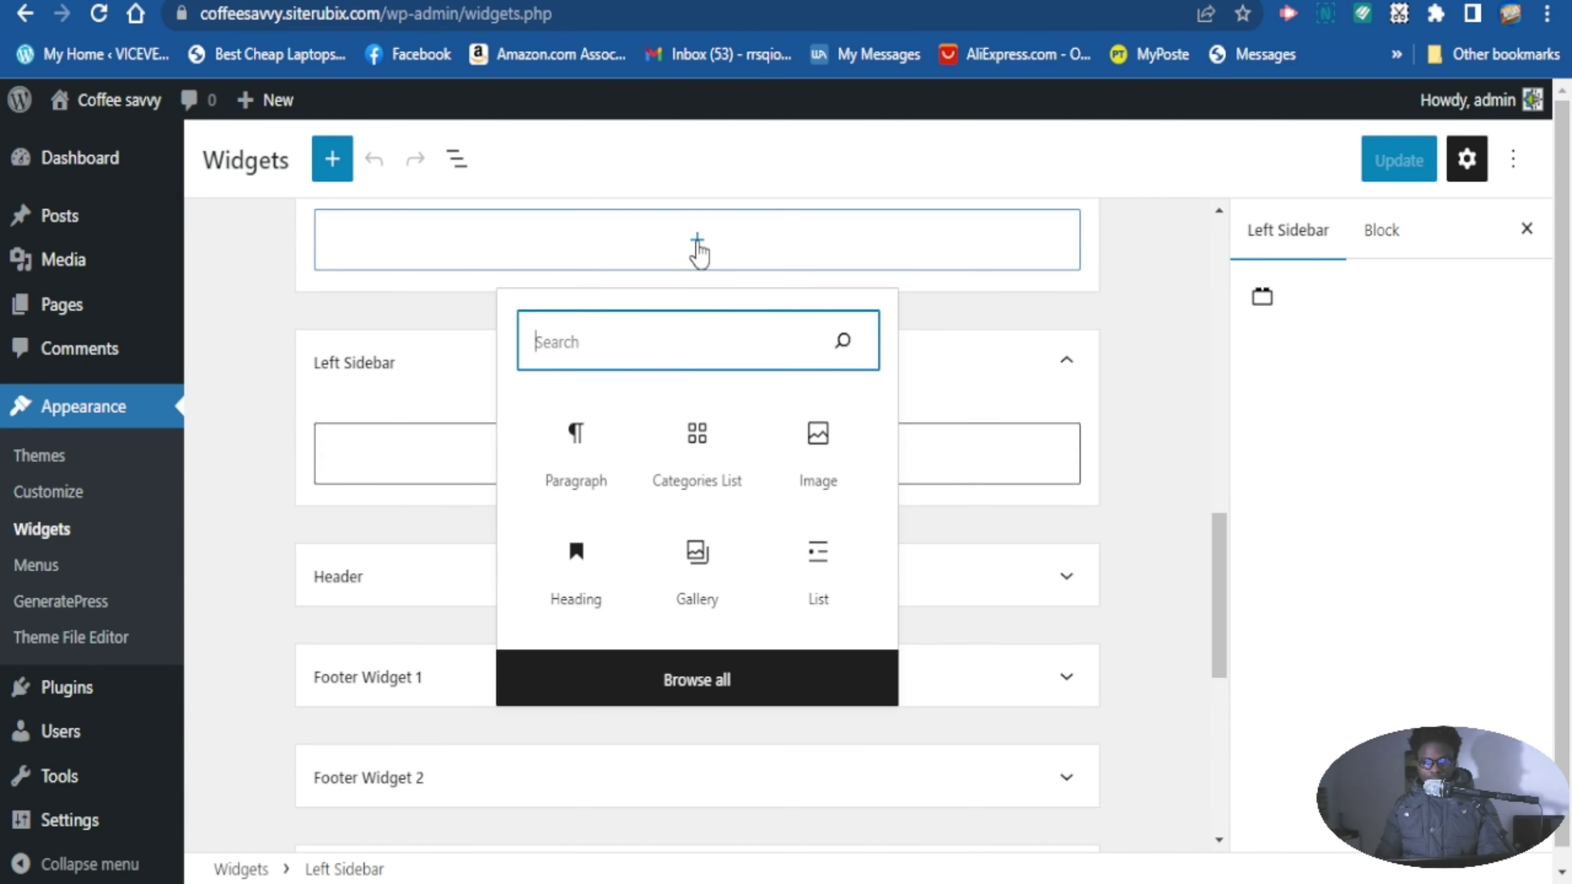
pyautogui.press('Escape')
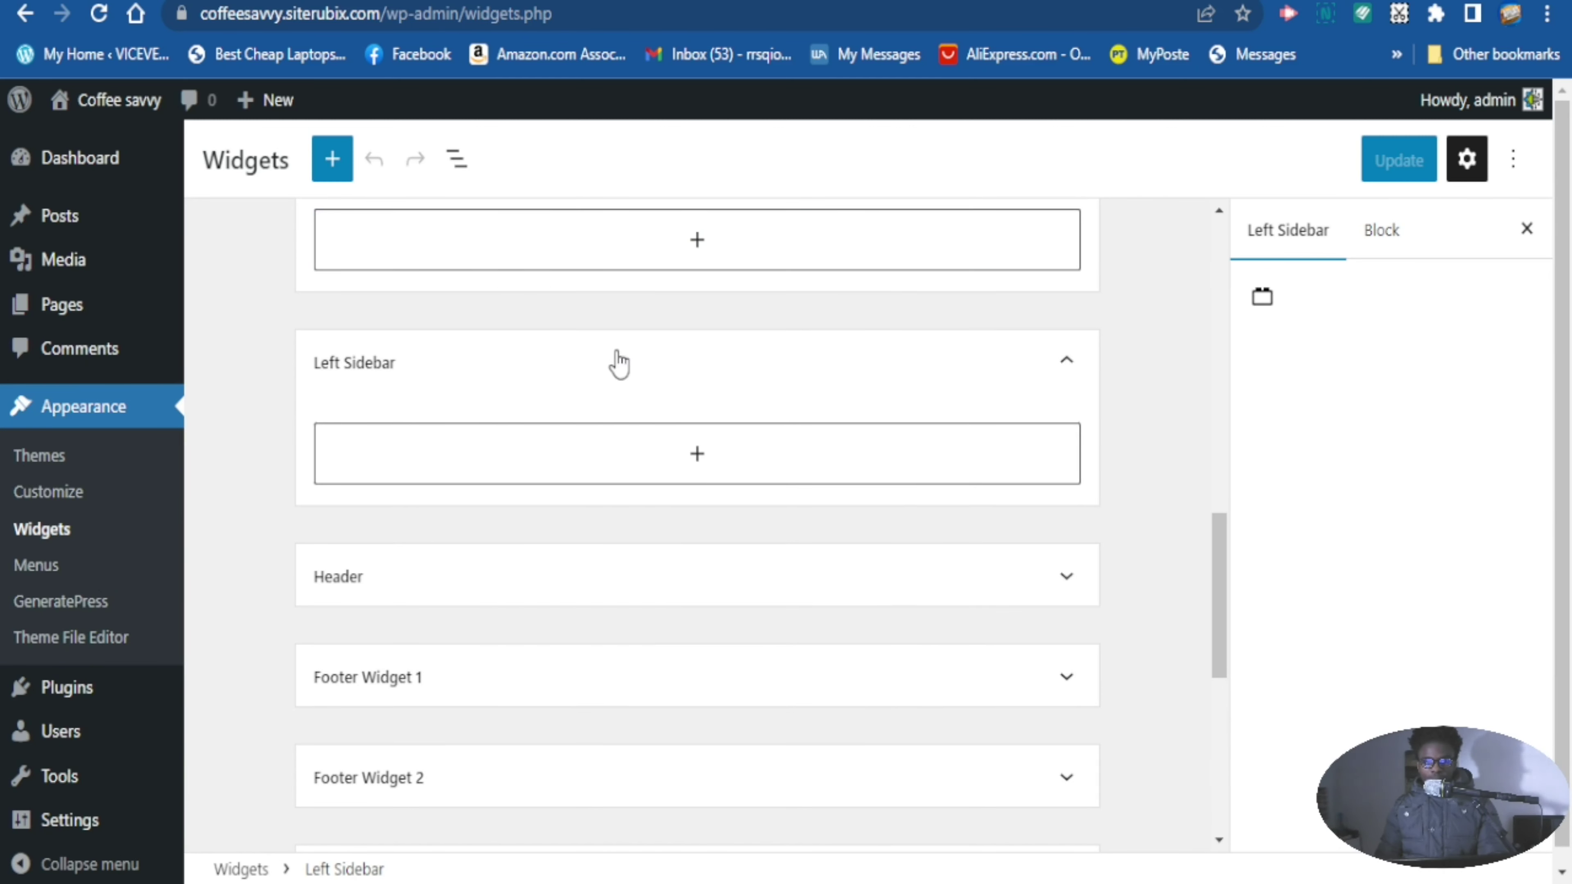
pyautogui.click(698, 241)
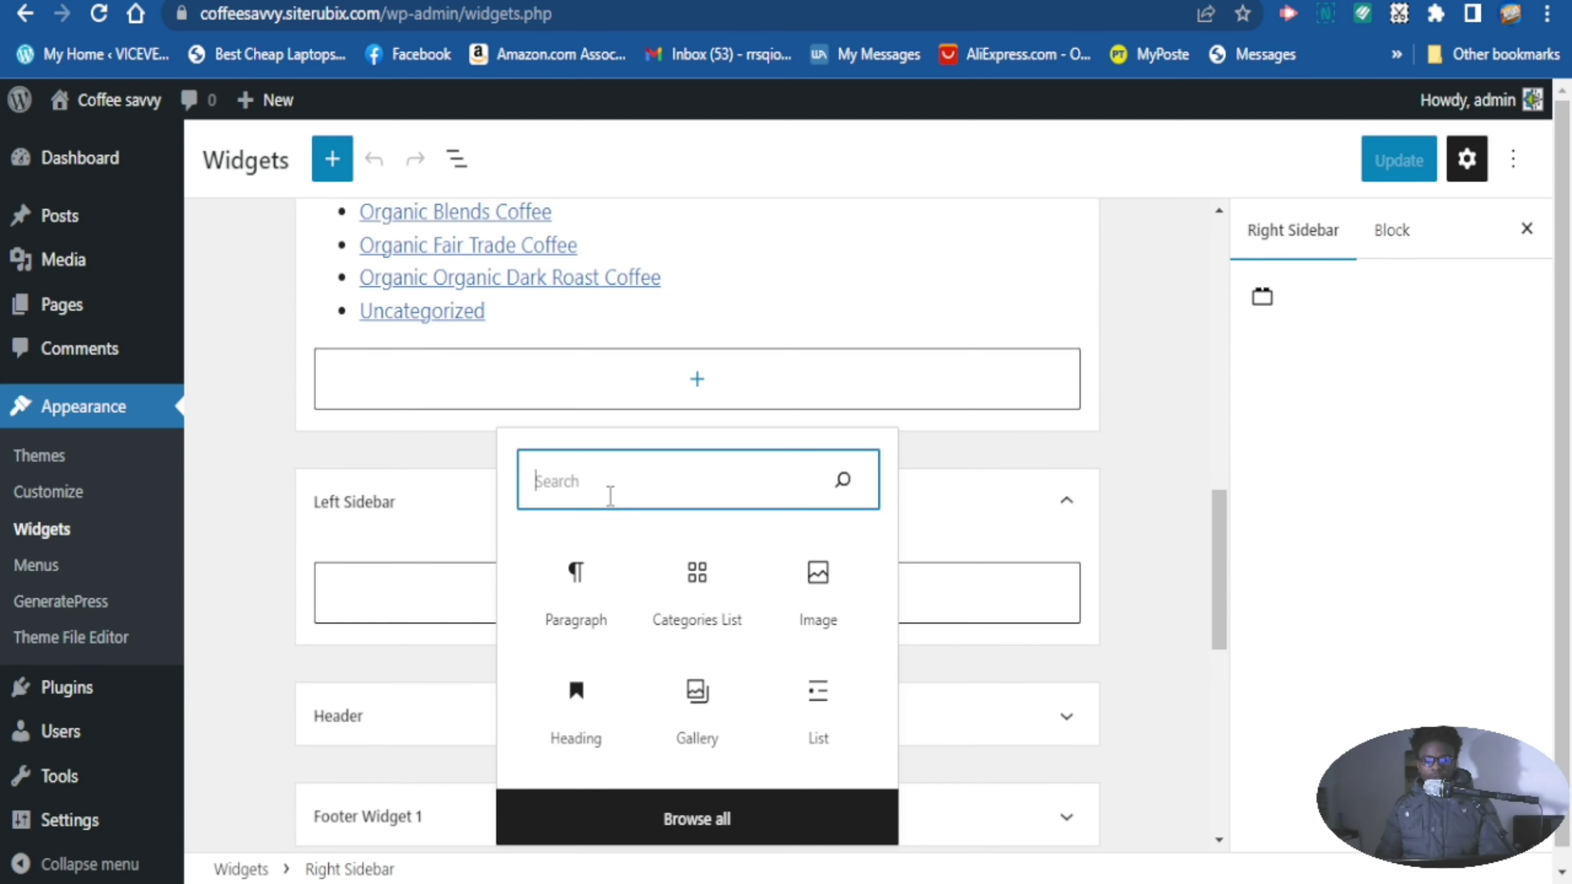
pyautogui.click(581, 626)
pyautogui.click(581, 625)
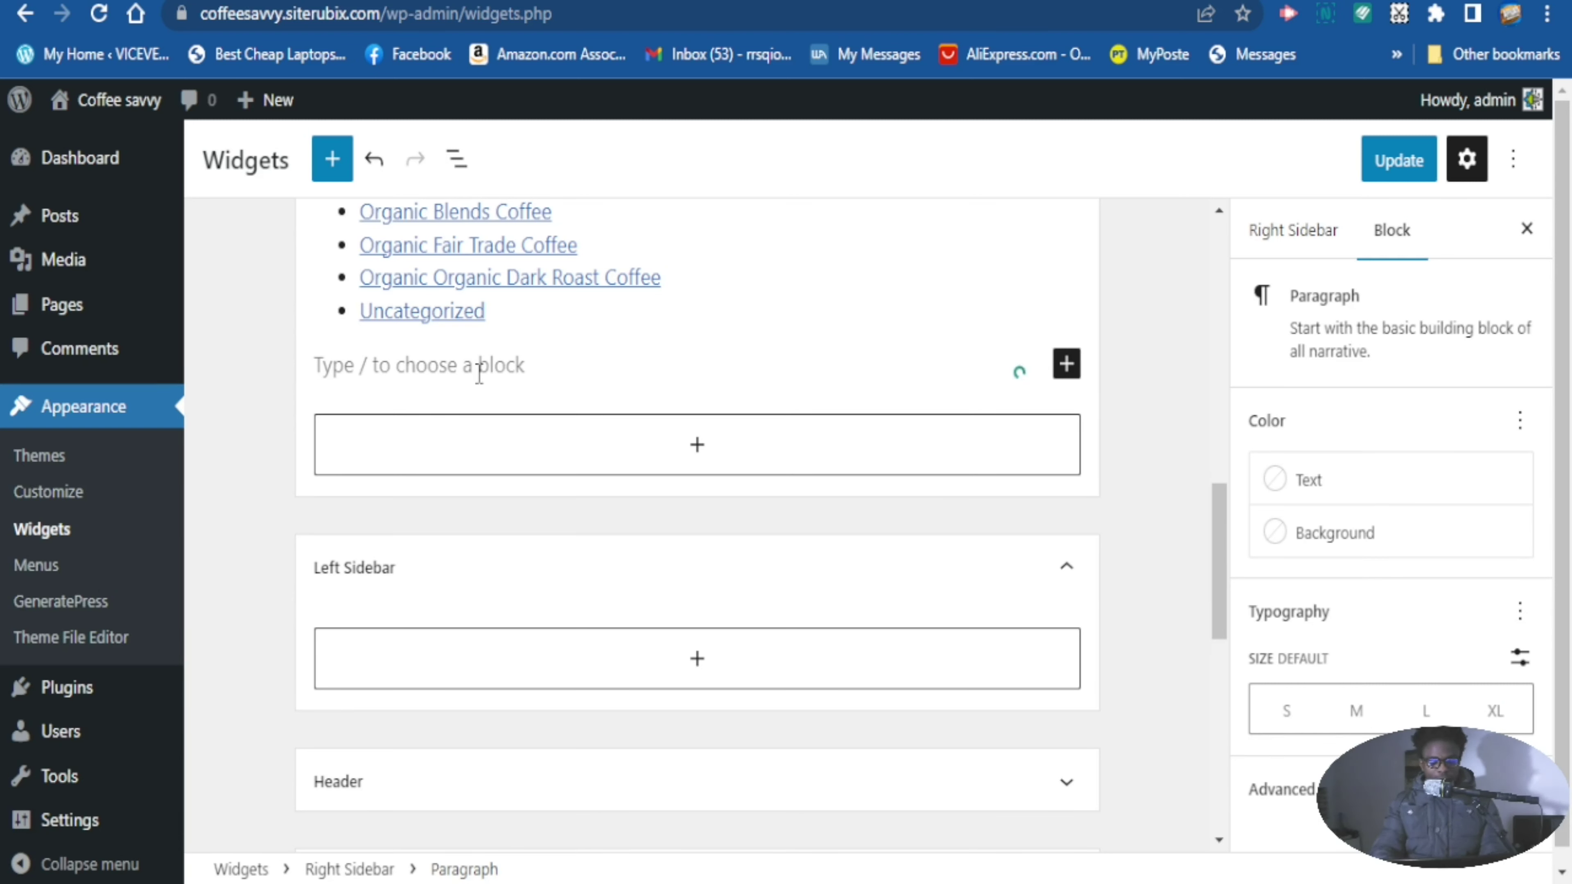
pyautogui.write('tag')
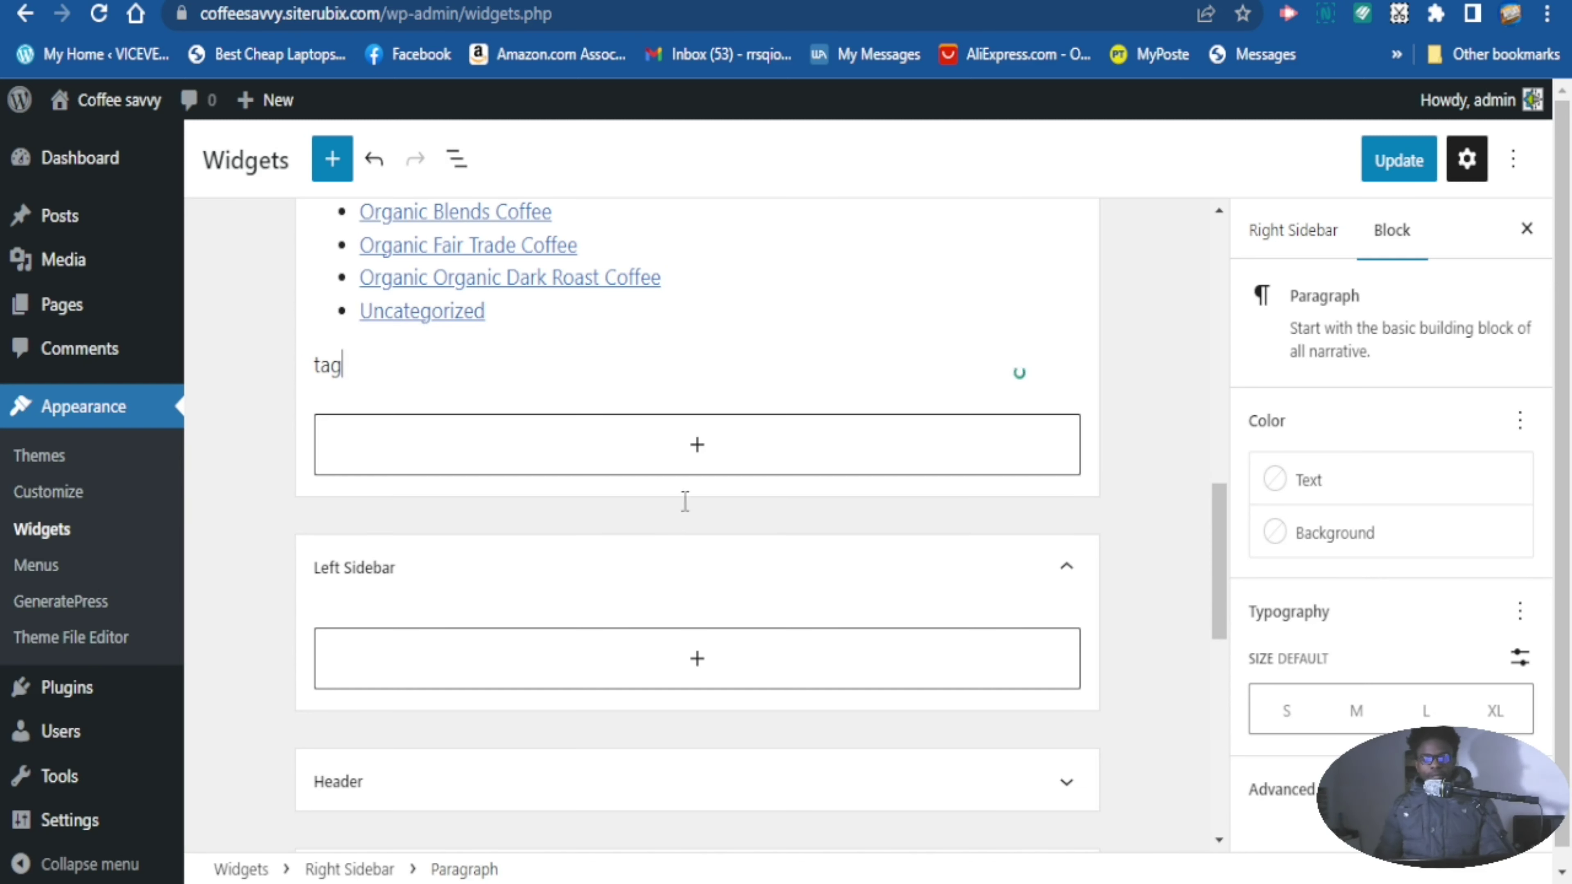
pyautogui.write('s')
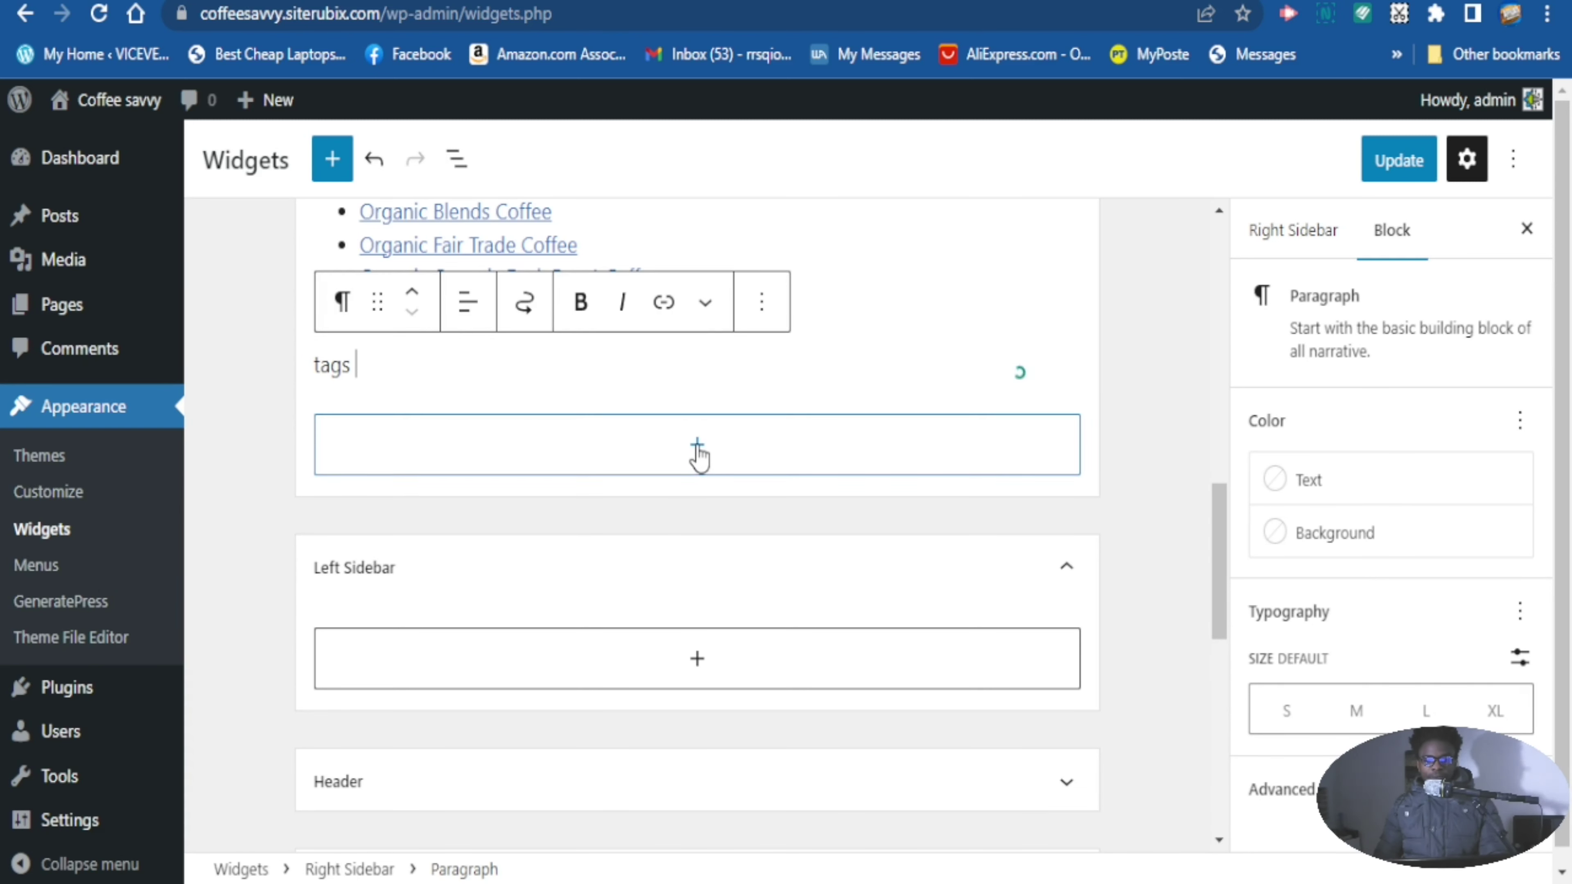
# Search the inserter for 'tag' and add a Tag Cloud block below the tags paragraph
pyautogui.click(696, 446)
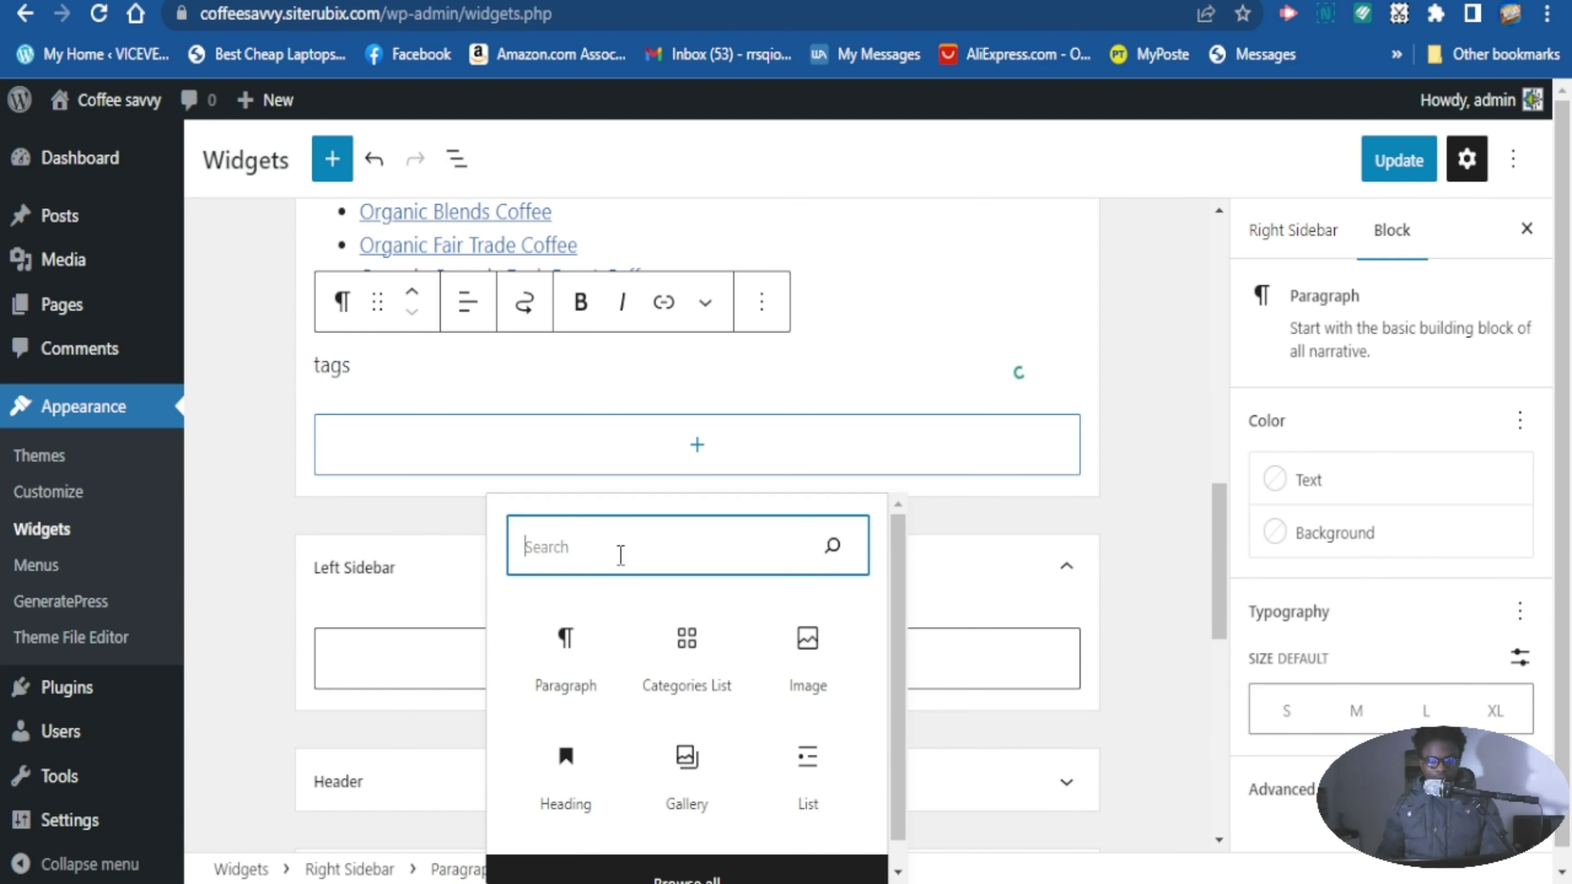
pyautogui.write('tag')
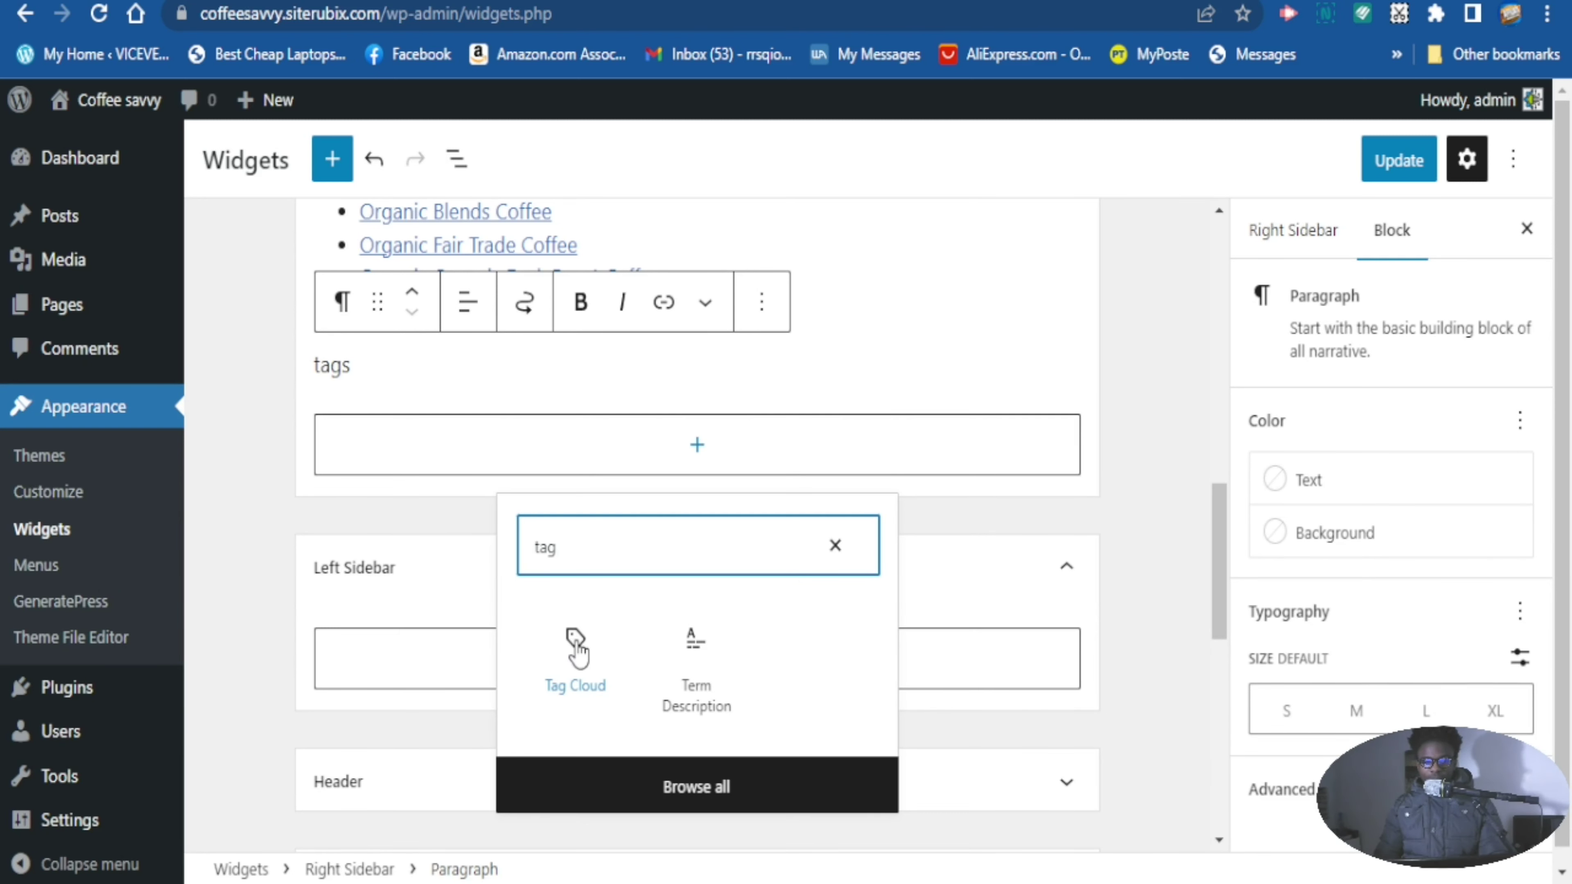
pyautogui.click(576, 650)
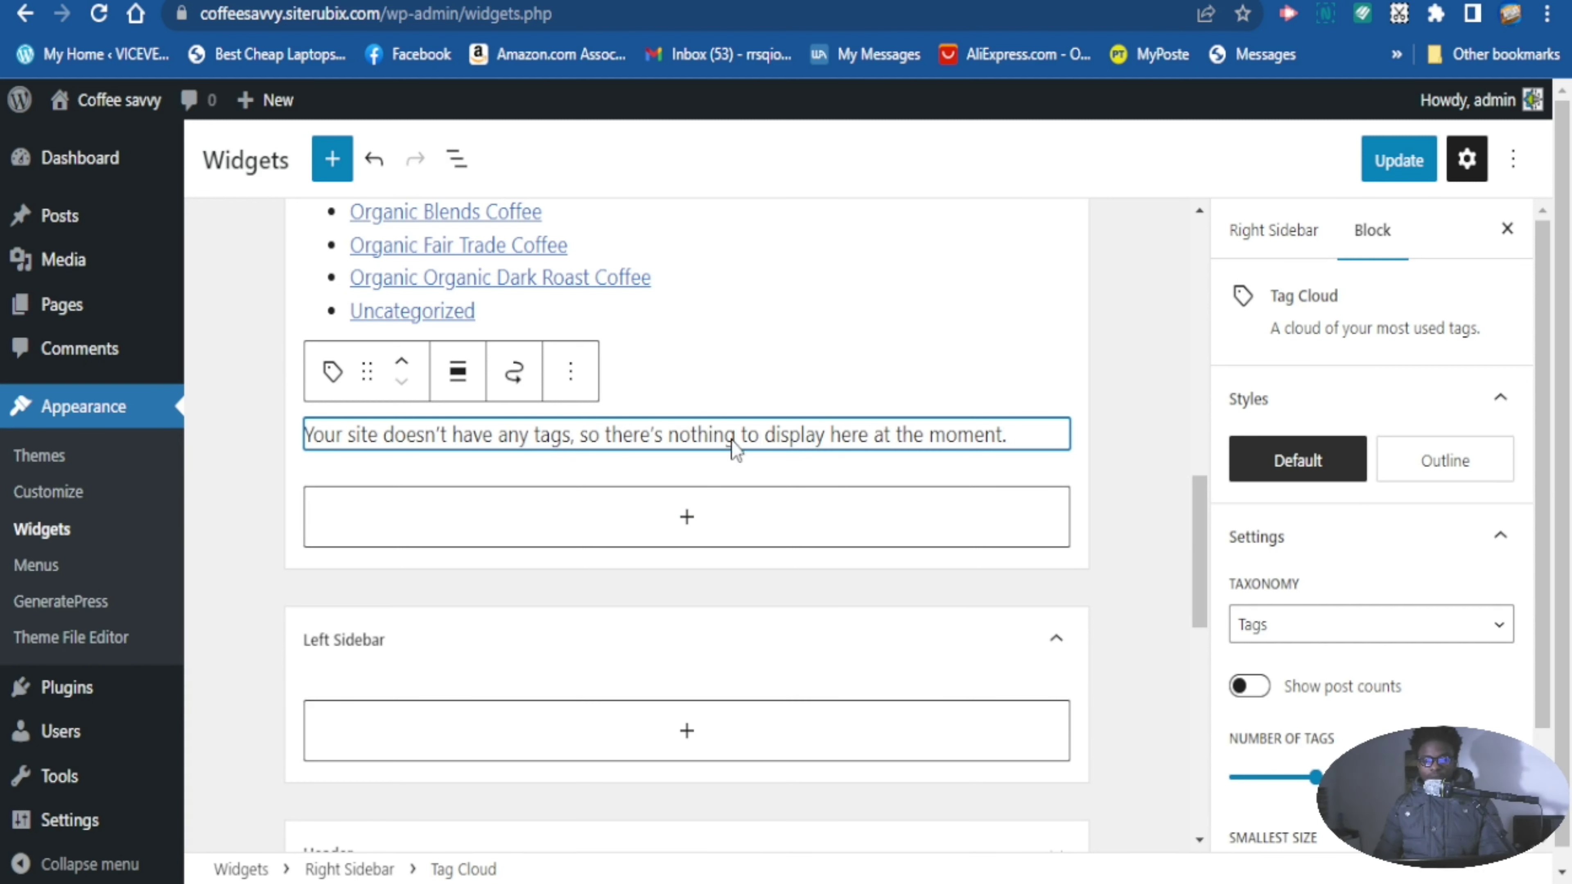
pyautogui.click(1398, 174)
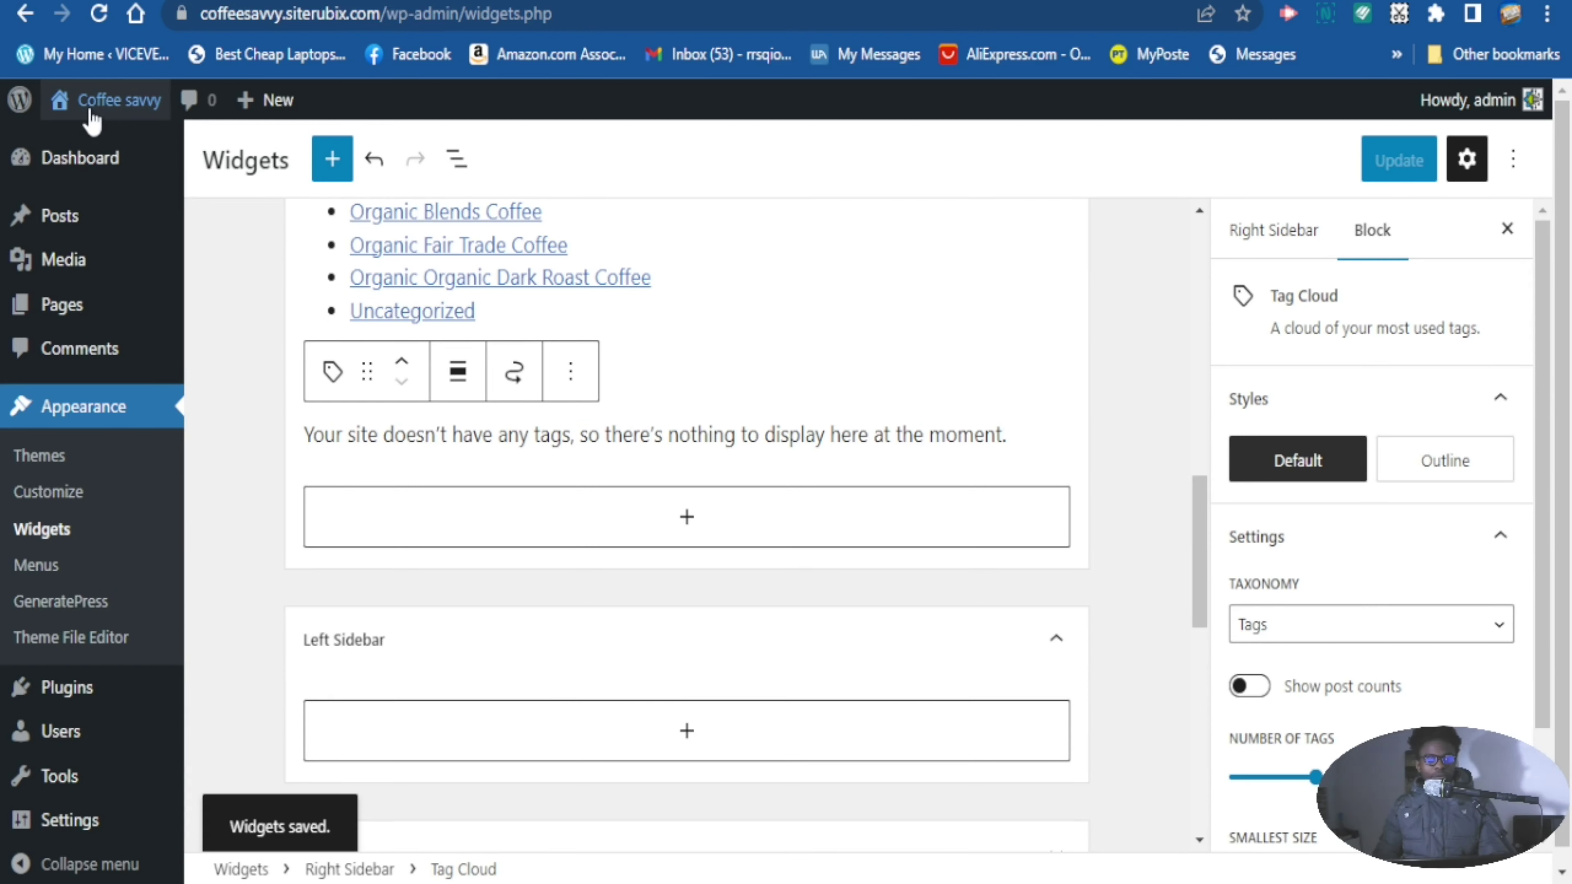
pyautogui.moveTo(81, 116)
pyautogui.click(68, 148)
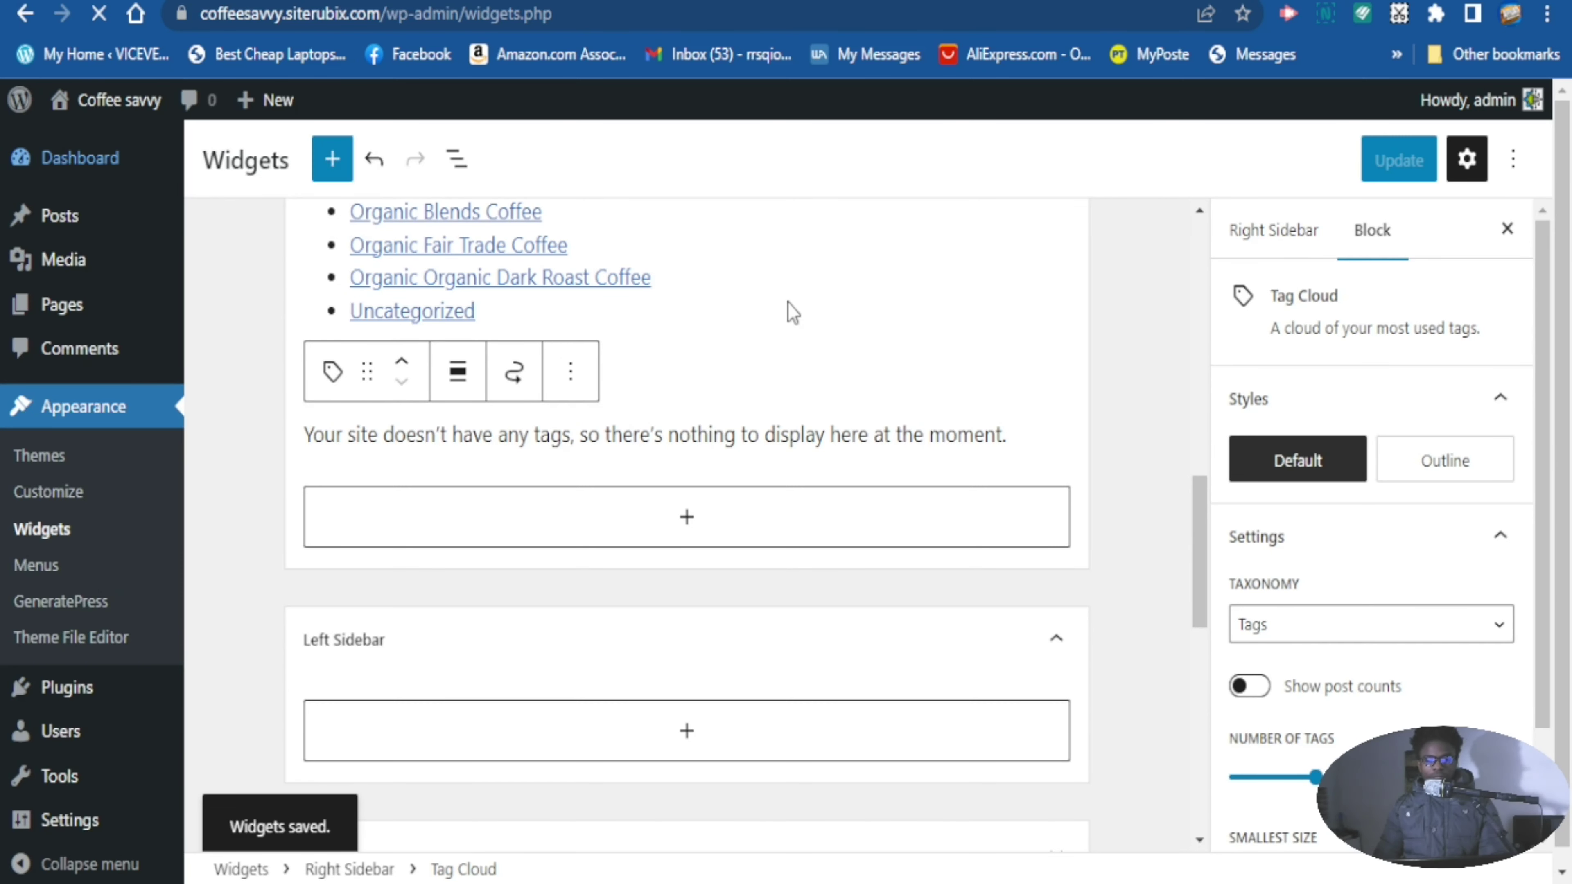
pyautogui.scroll(-20, 937, 350)
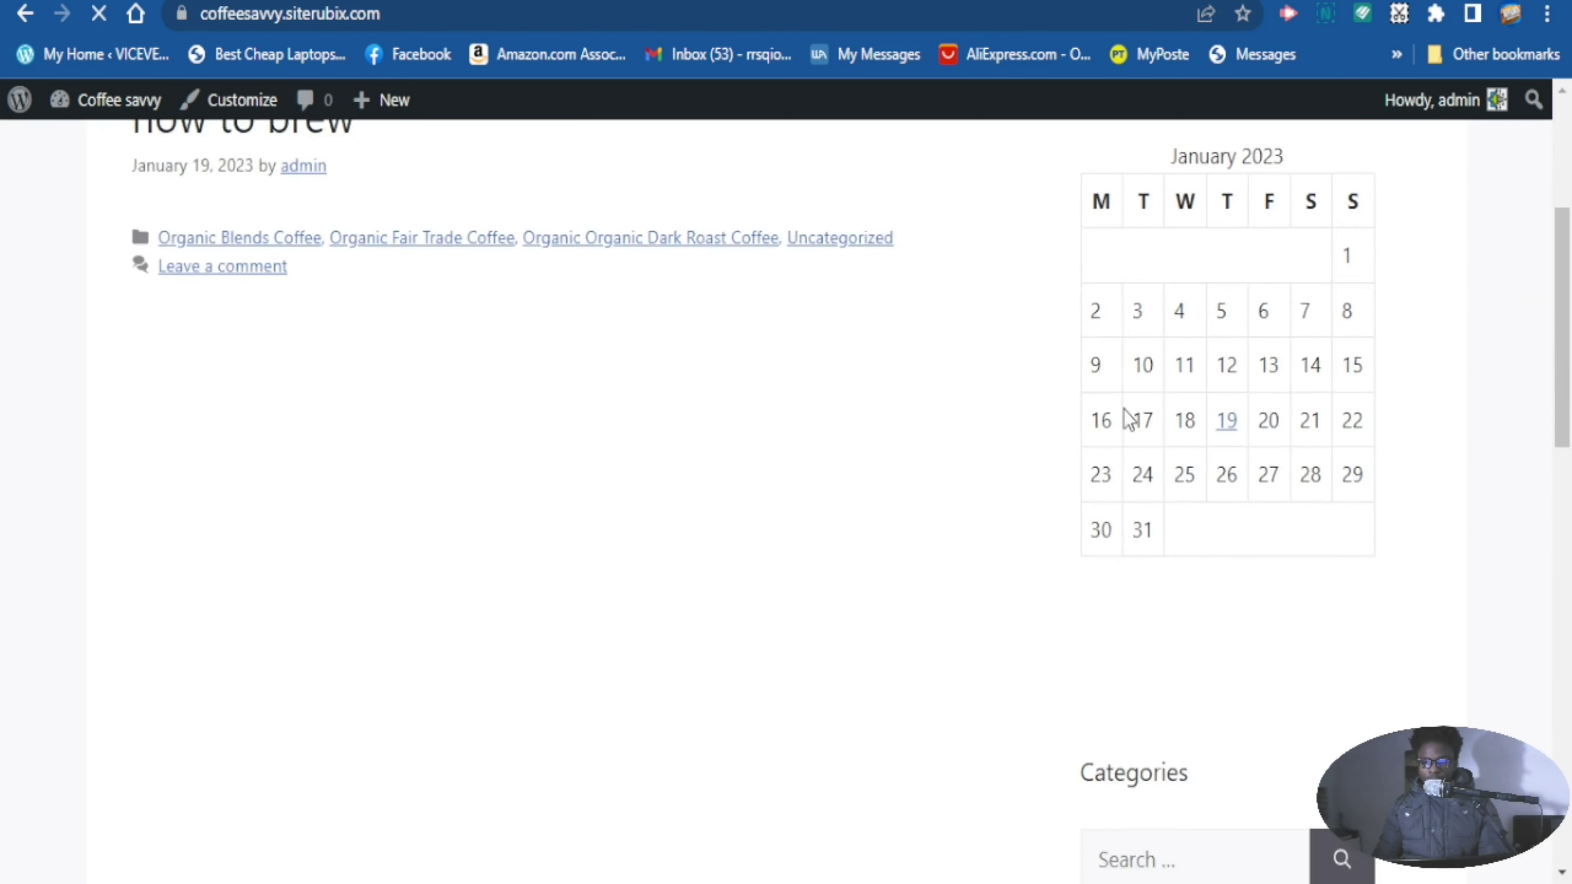
pyautogui.scroll(-3, 1174, 463)
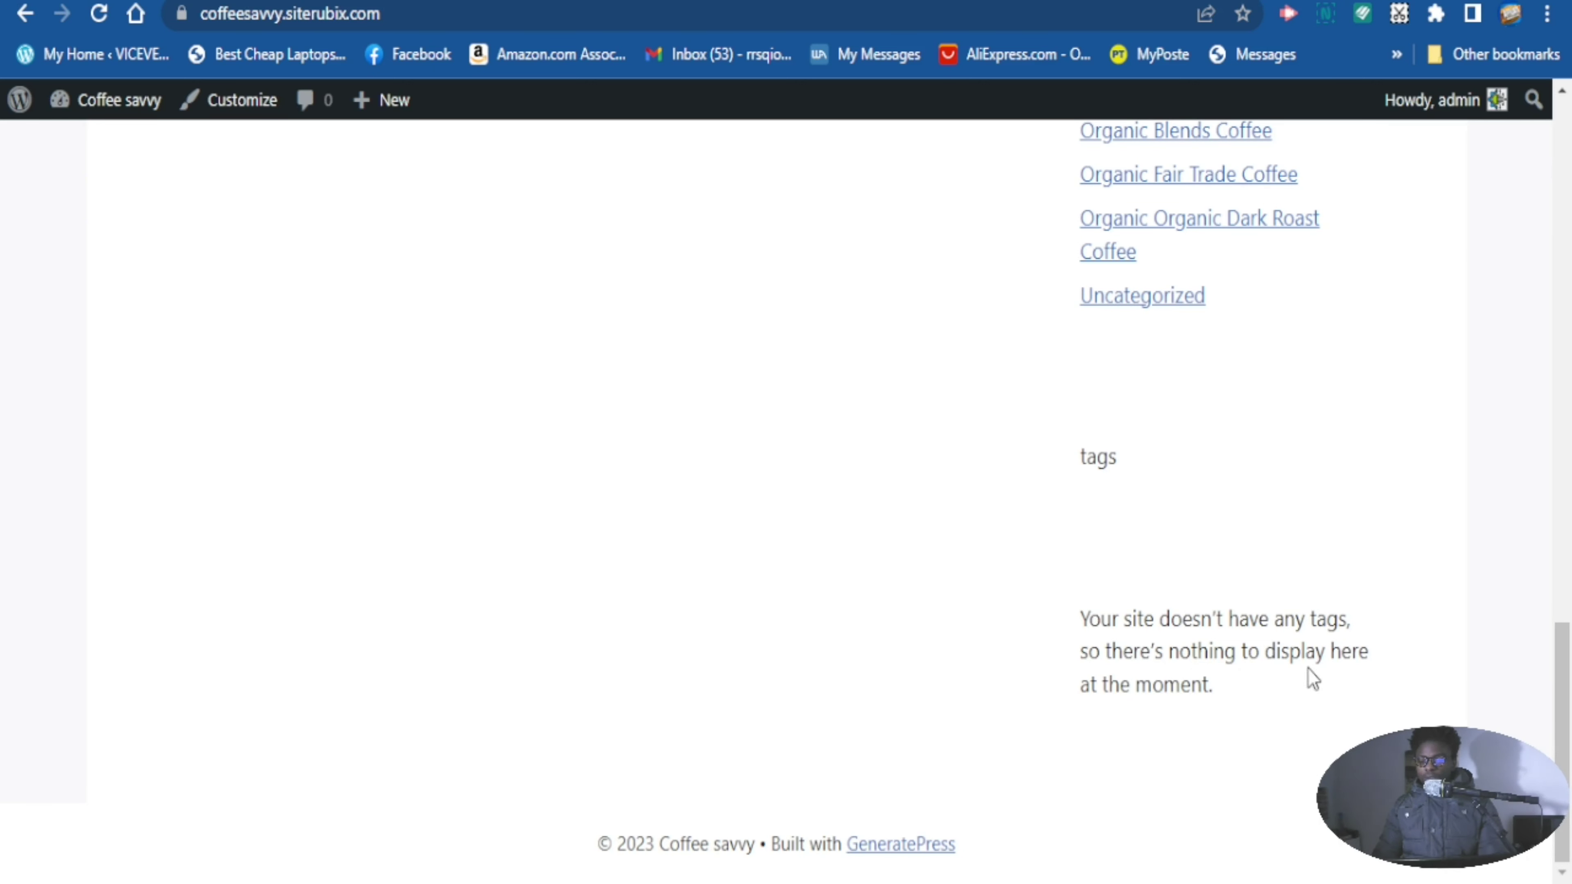
pyautogui.scroll(15, 1186, 709)
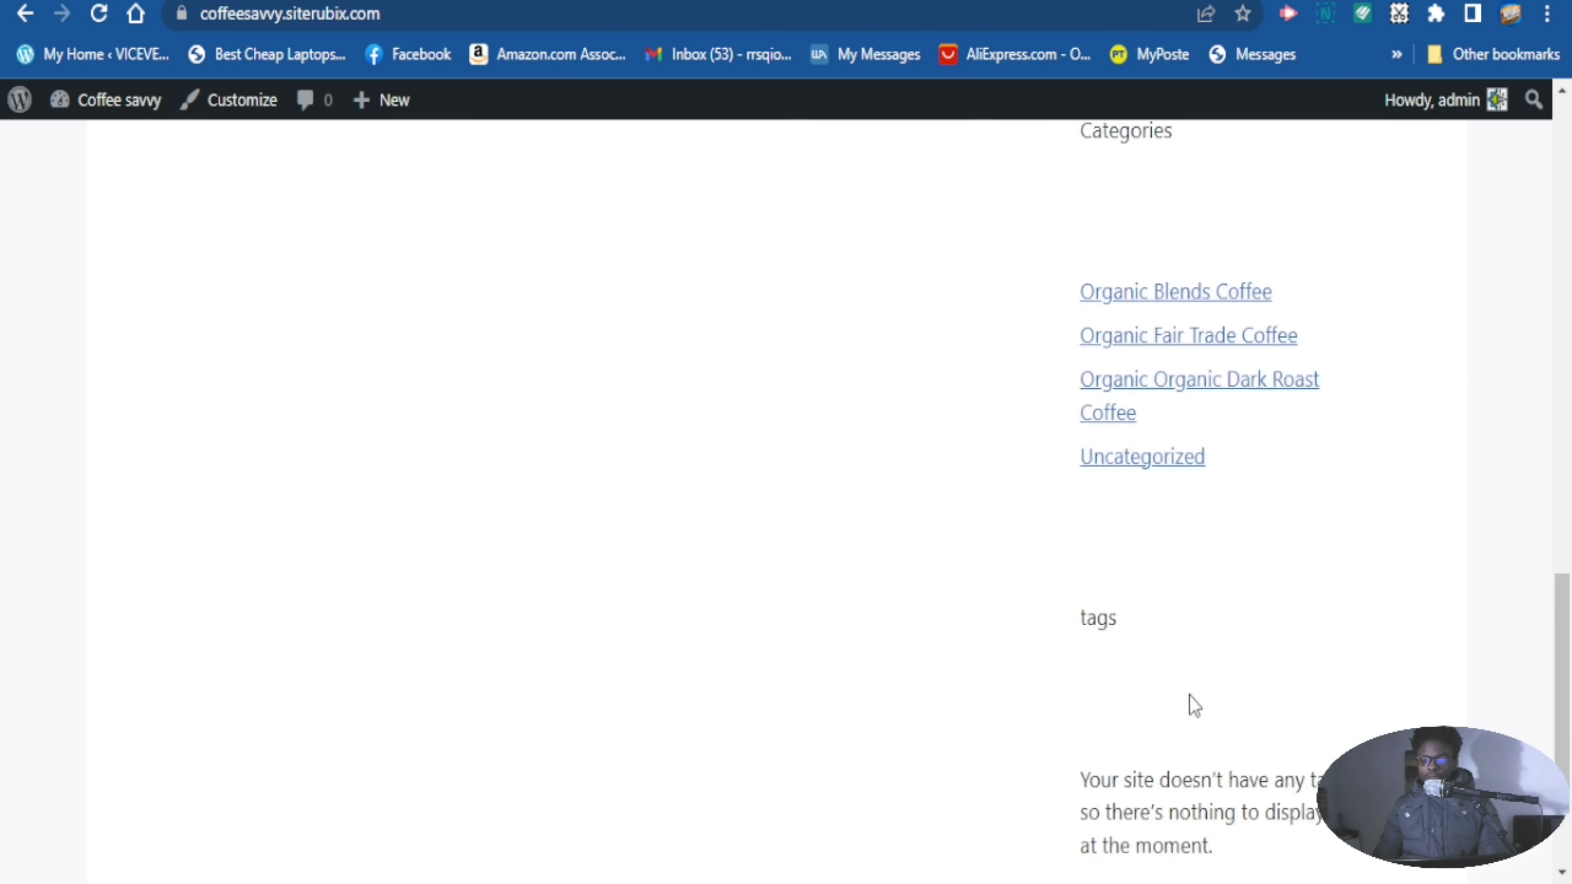
pyautogui.moveTo(1562, 397); pyautogui.dragTo(1562, 87)
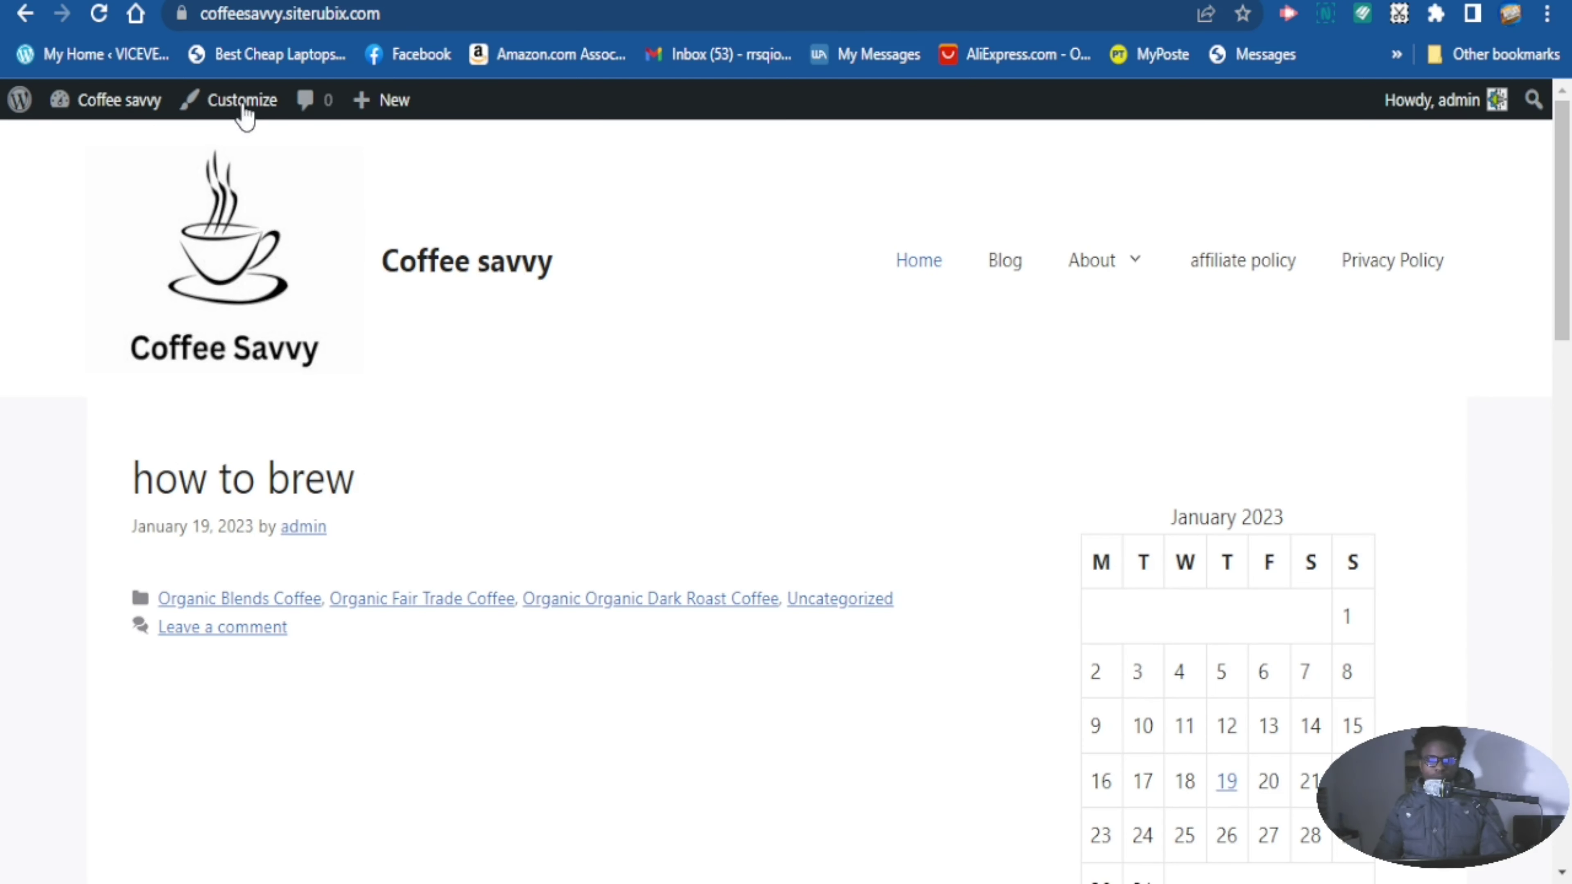
# Create a new post titled 'coffee', publish it, and view the live post
pyautogui.moveTo(397, 114)
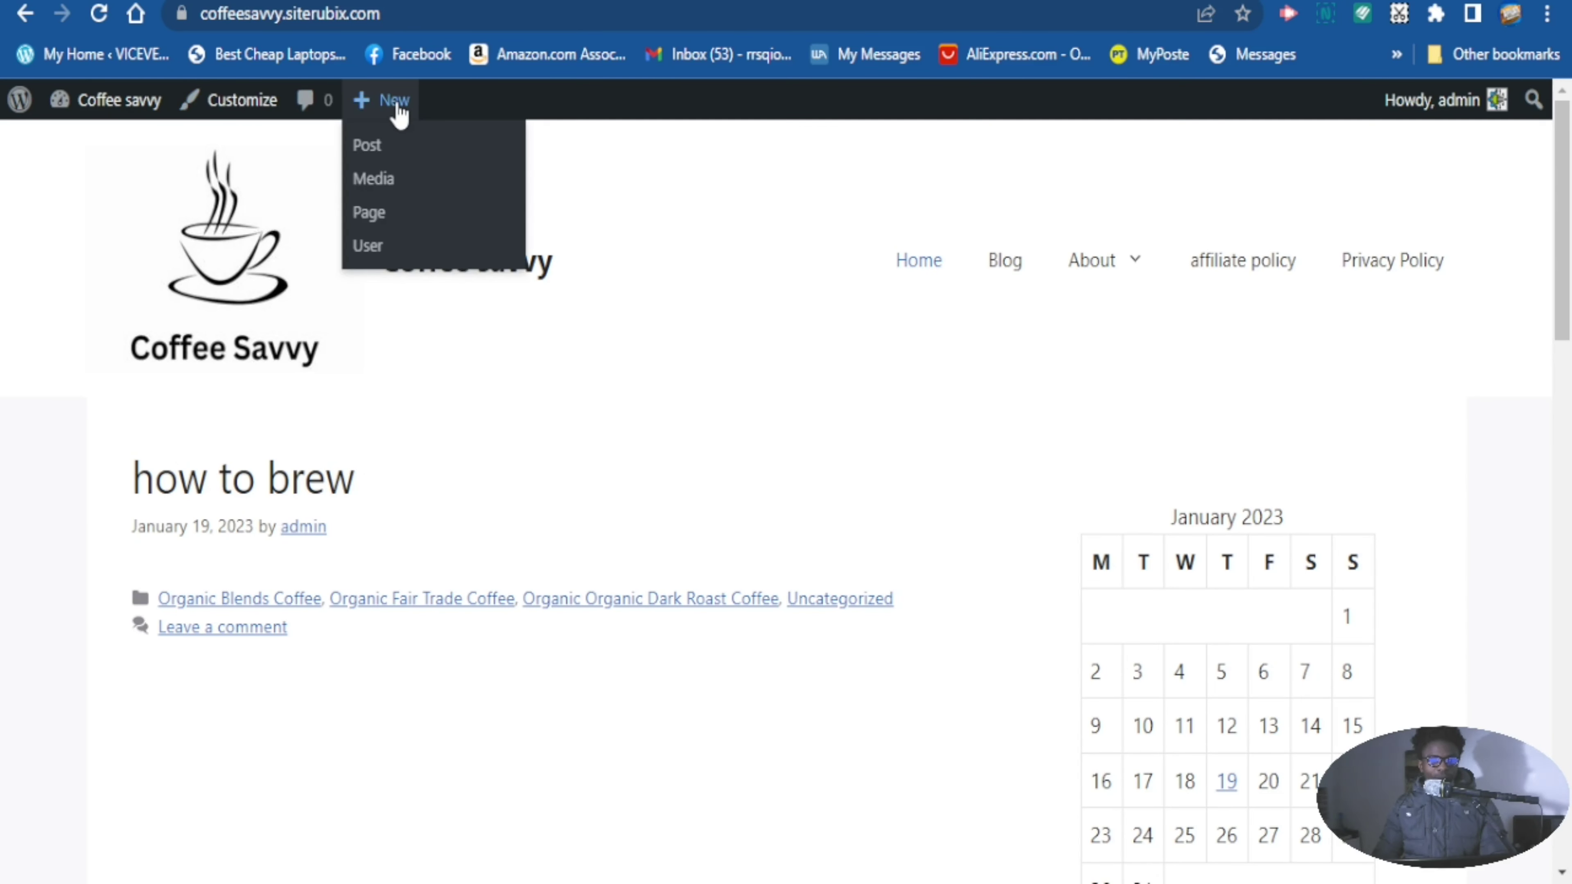
pyautogui.click(365, 152)
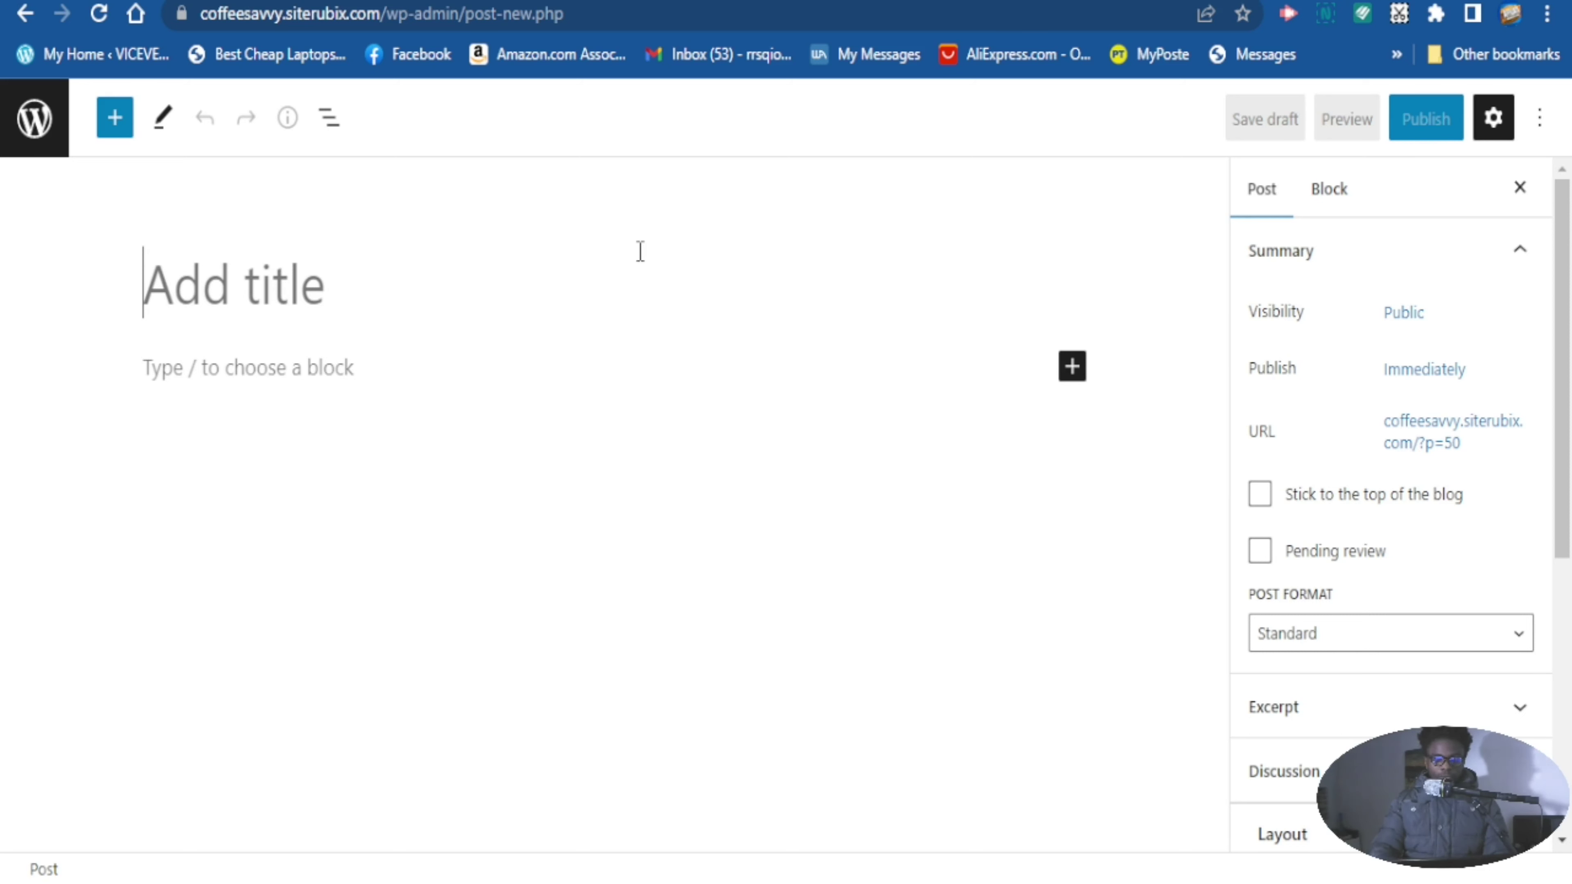
pyautogui.write('coffee')
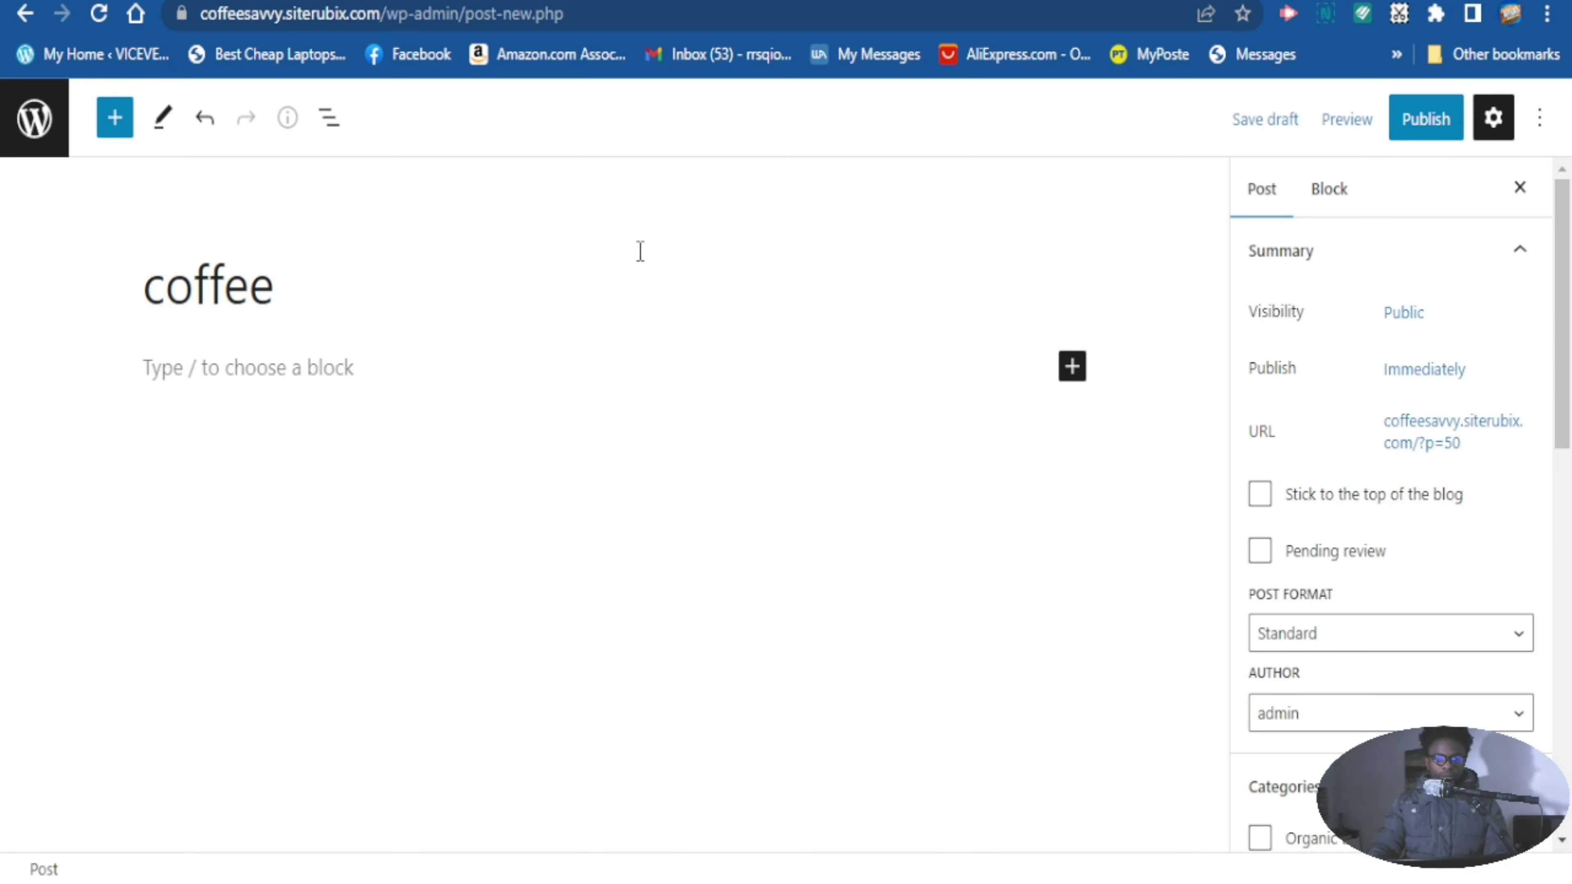
pyautogui.click(1422, 119)
pyautogui.click(207, 805)
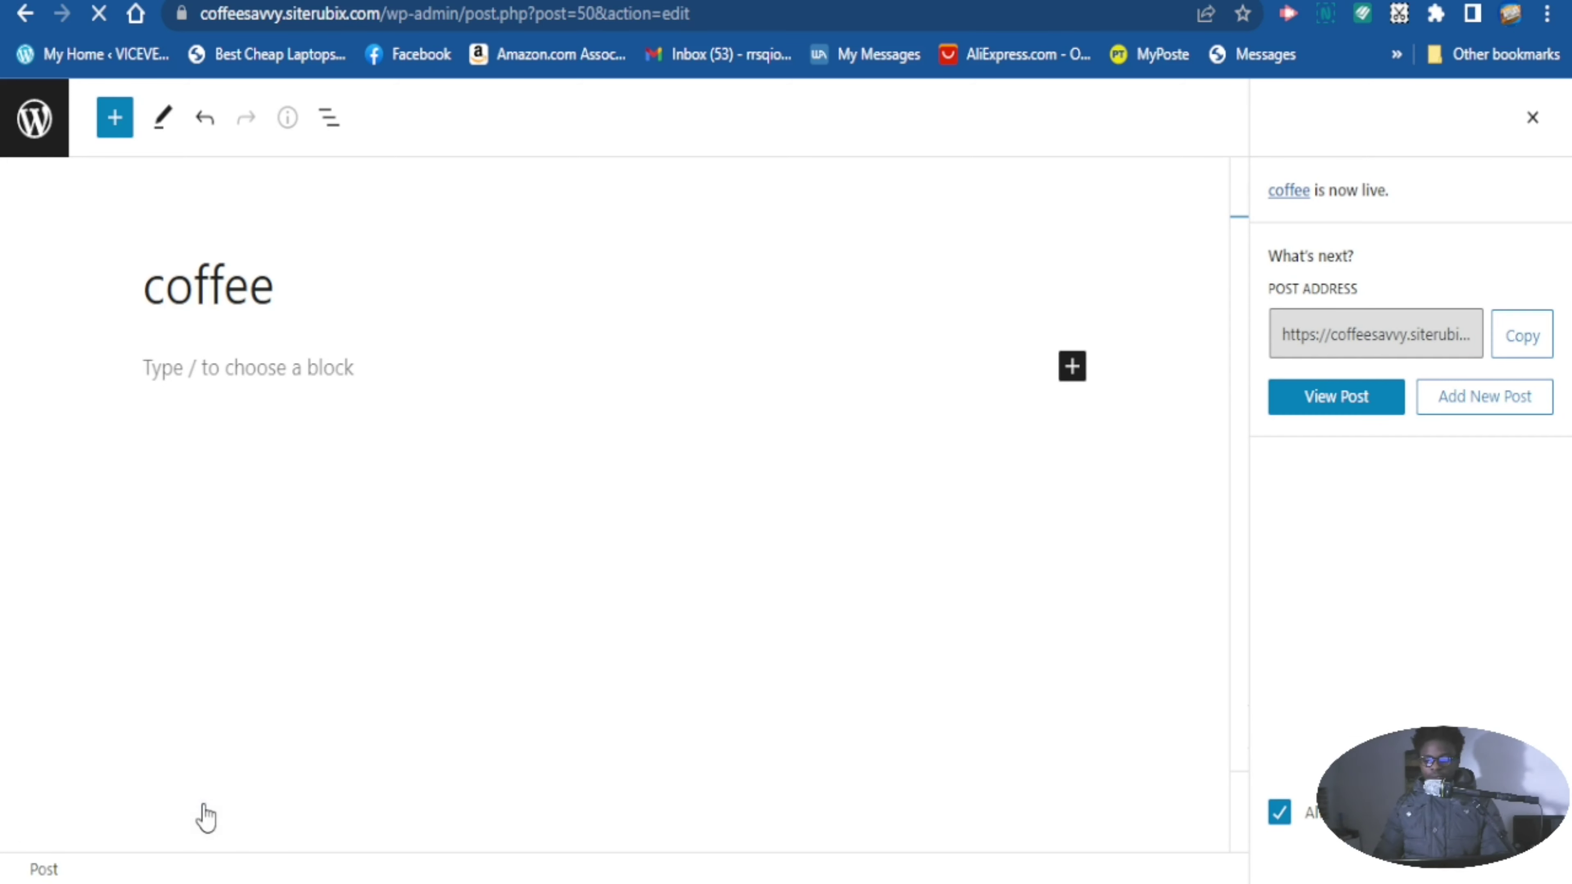
# Tick the Organic Blends, Organic Fair Trade and Organic Organic Dark Roast Coffee categories
pyautogui.click(23, 15)
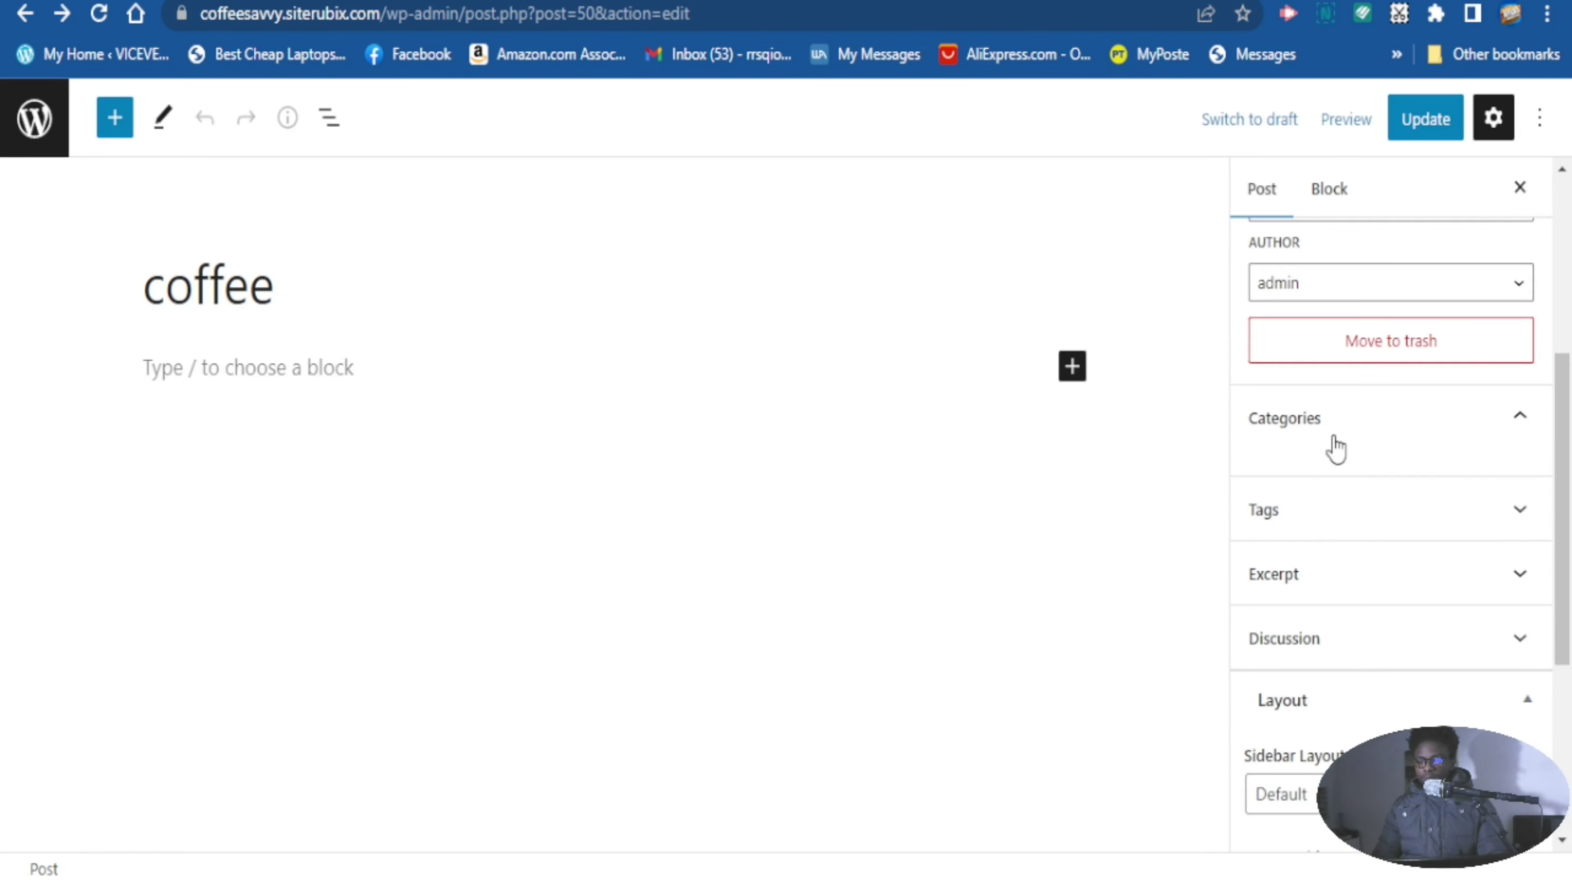
pyautogui.click(1512, 520)
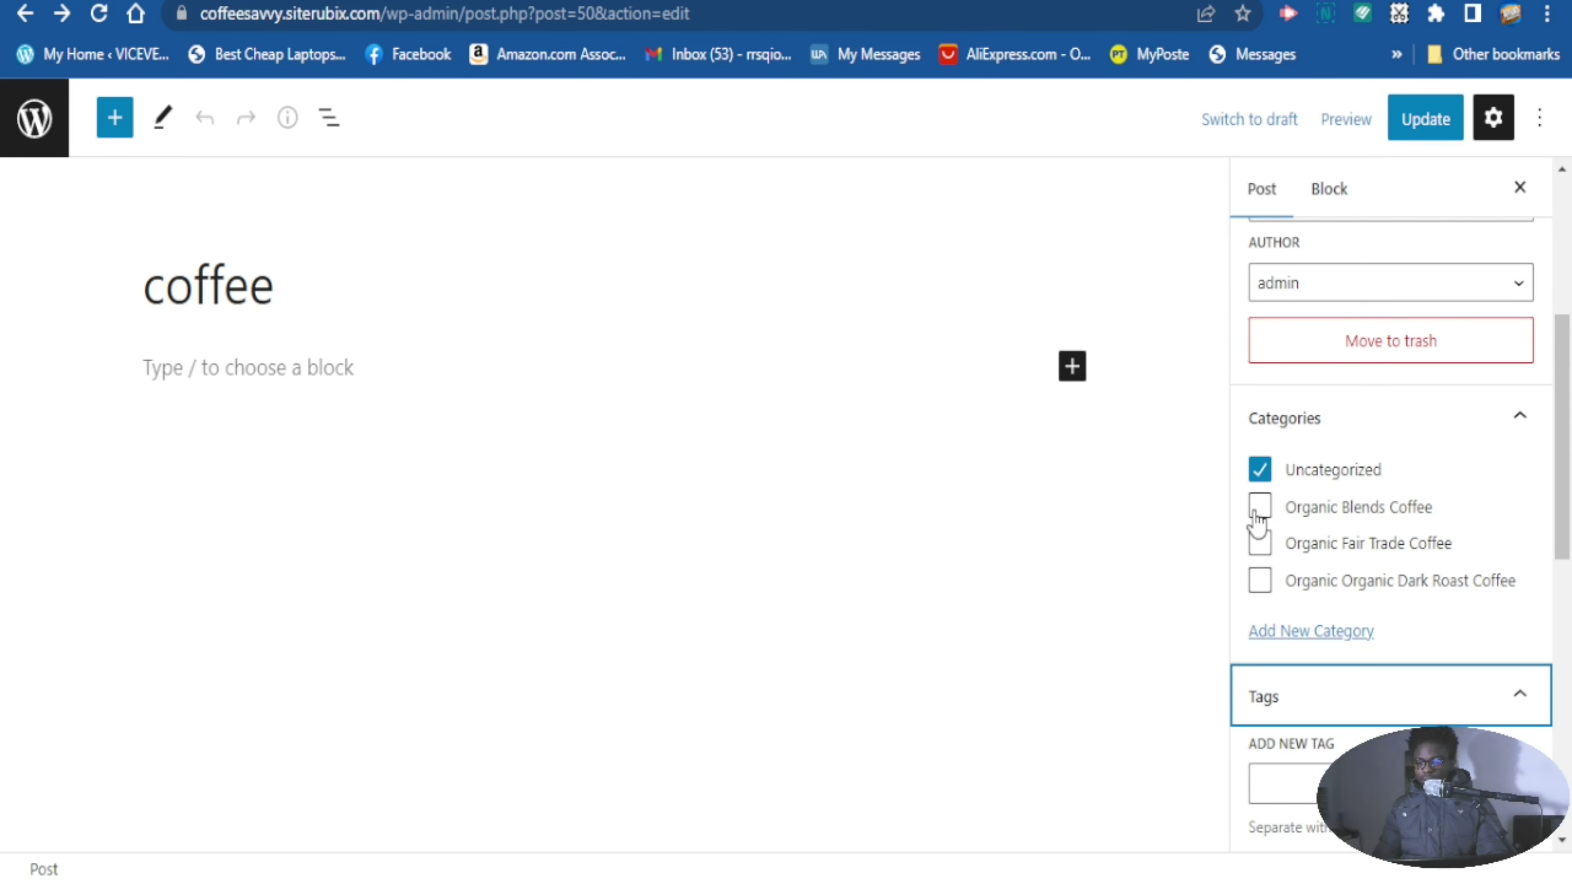
pyautogui.click(1260, 509)
pyautogui.click(1259, 543)
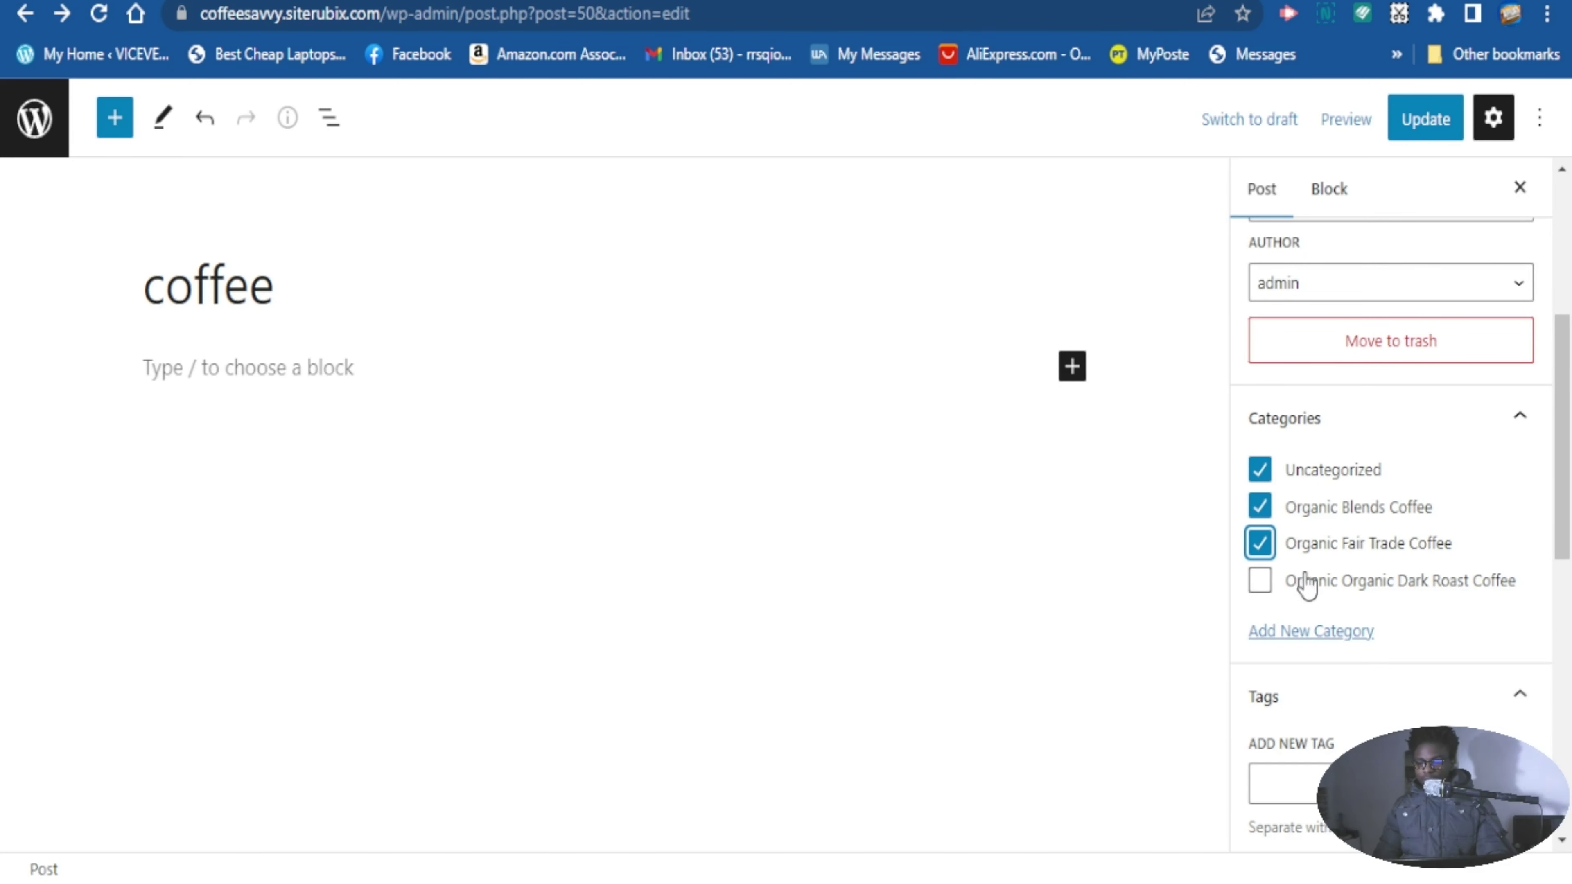
pyautogui.click(1318, 585)
pyautogui.scroll(-6, 1337, 588)
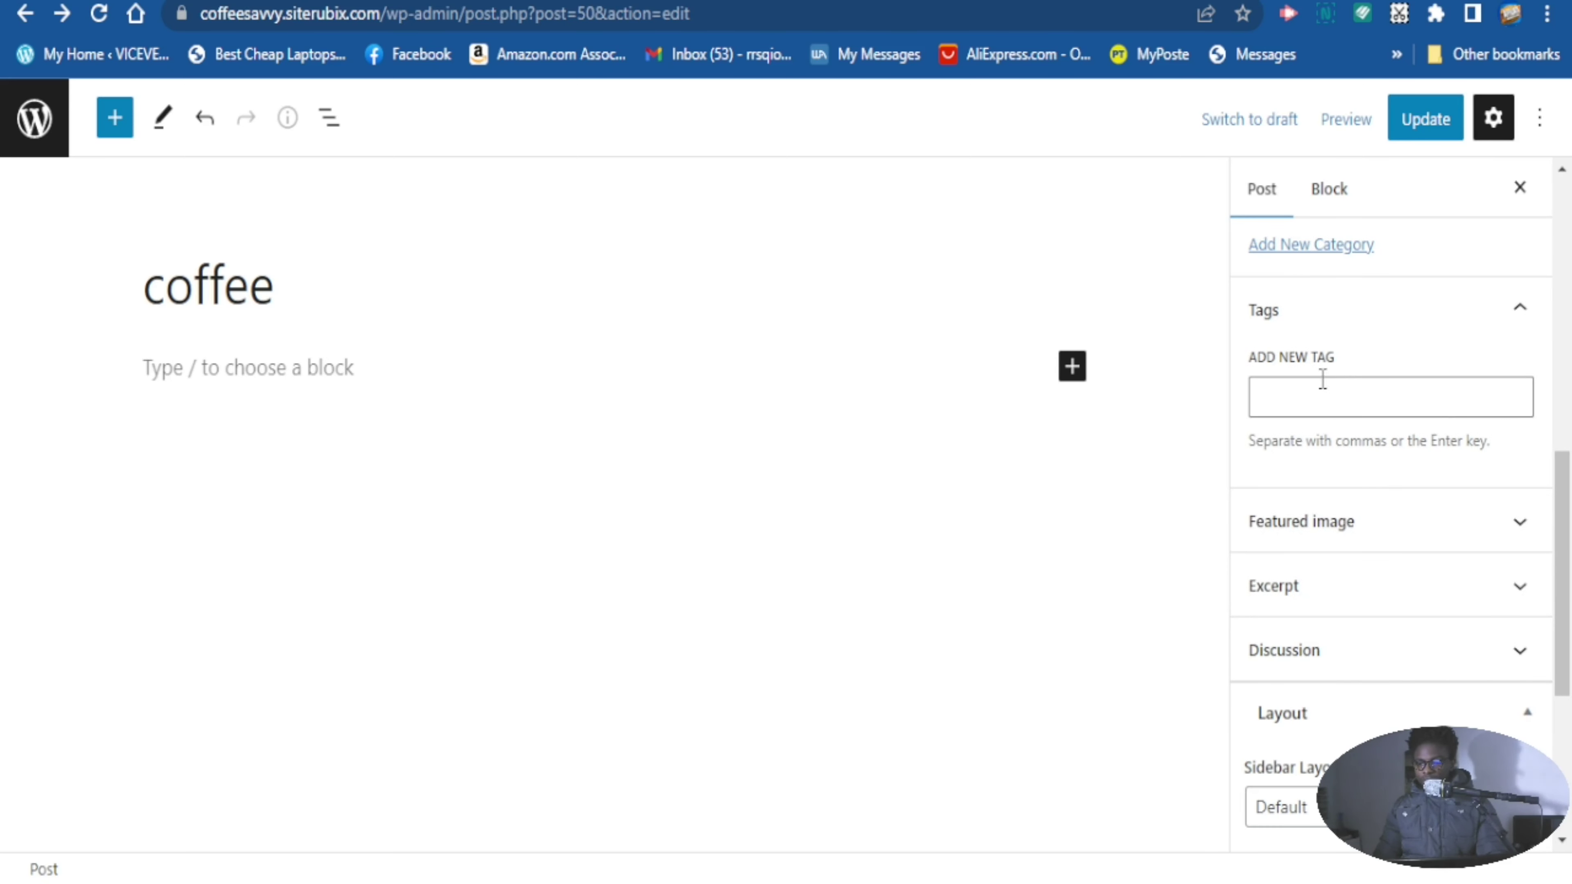
pyautogui.click(1317, 394)
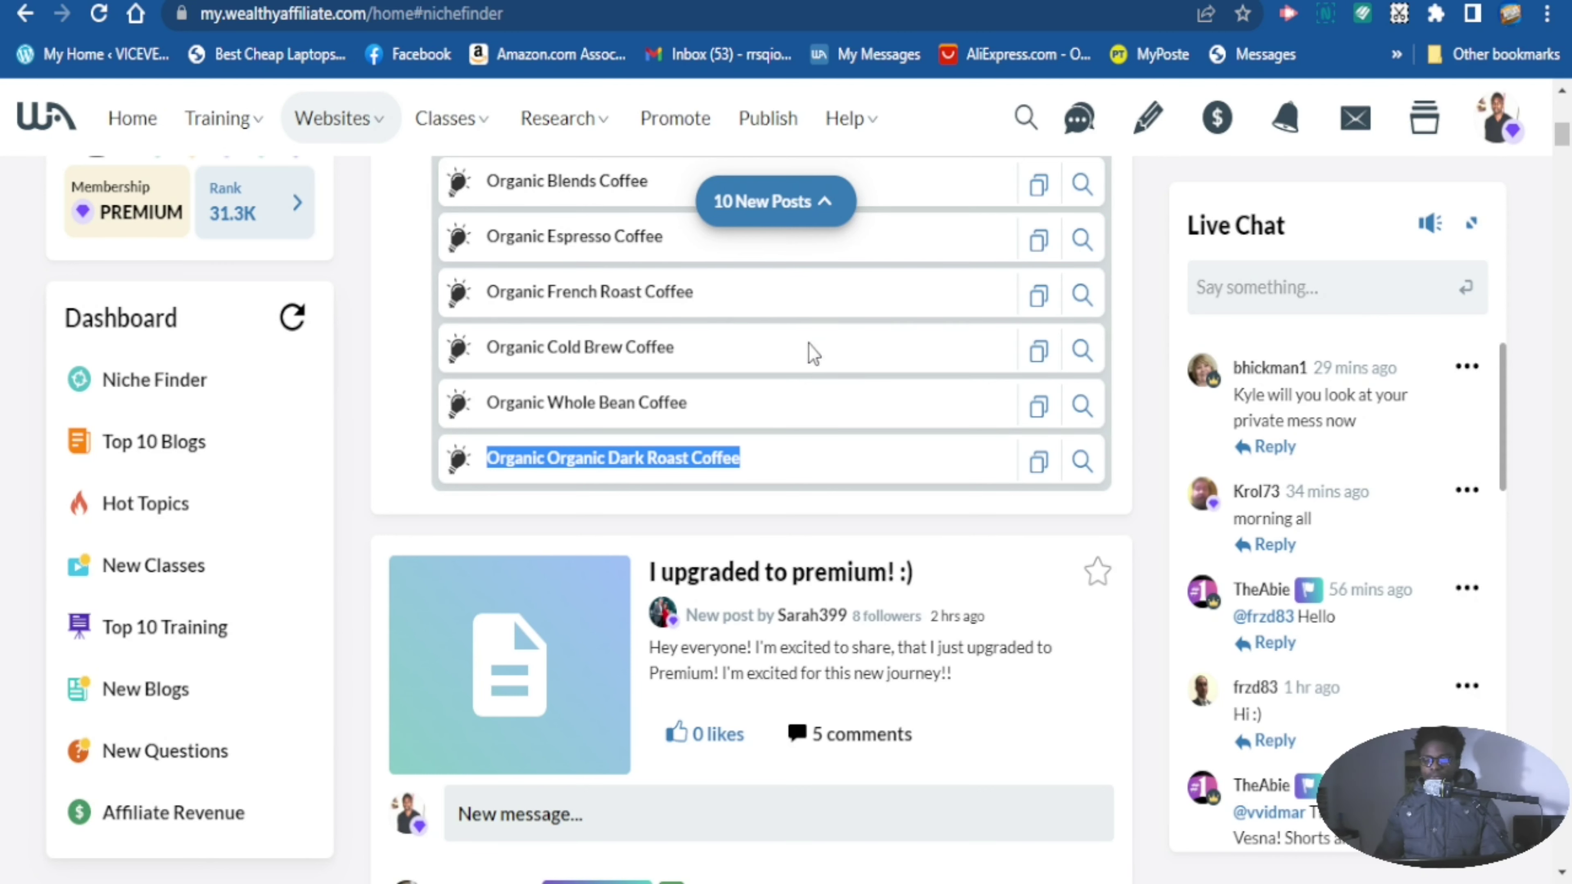
# Rerun the 'Organic Coffee' search in the Niche Finder
pyautogui.scroll(4, 786, 330)
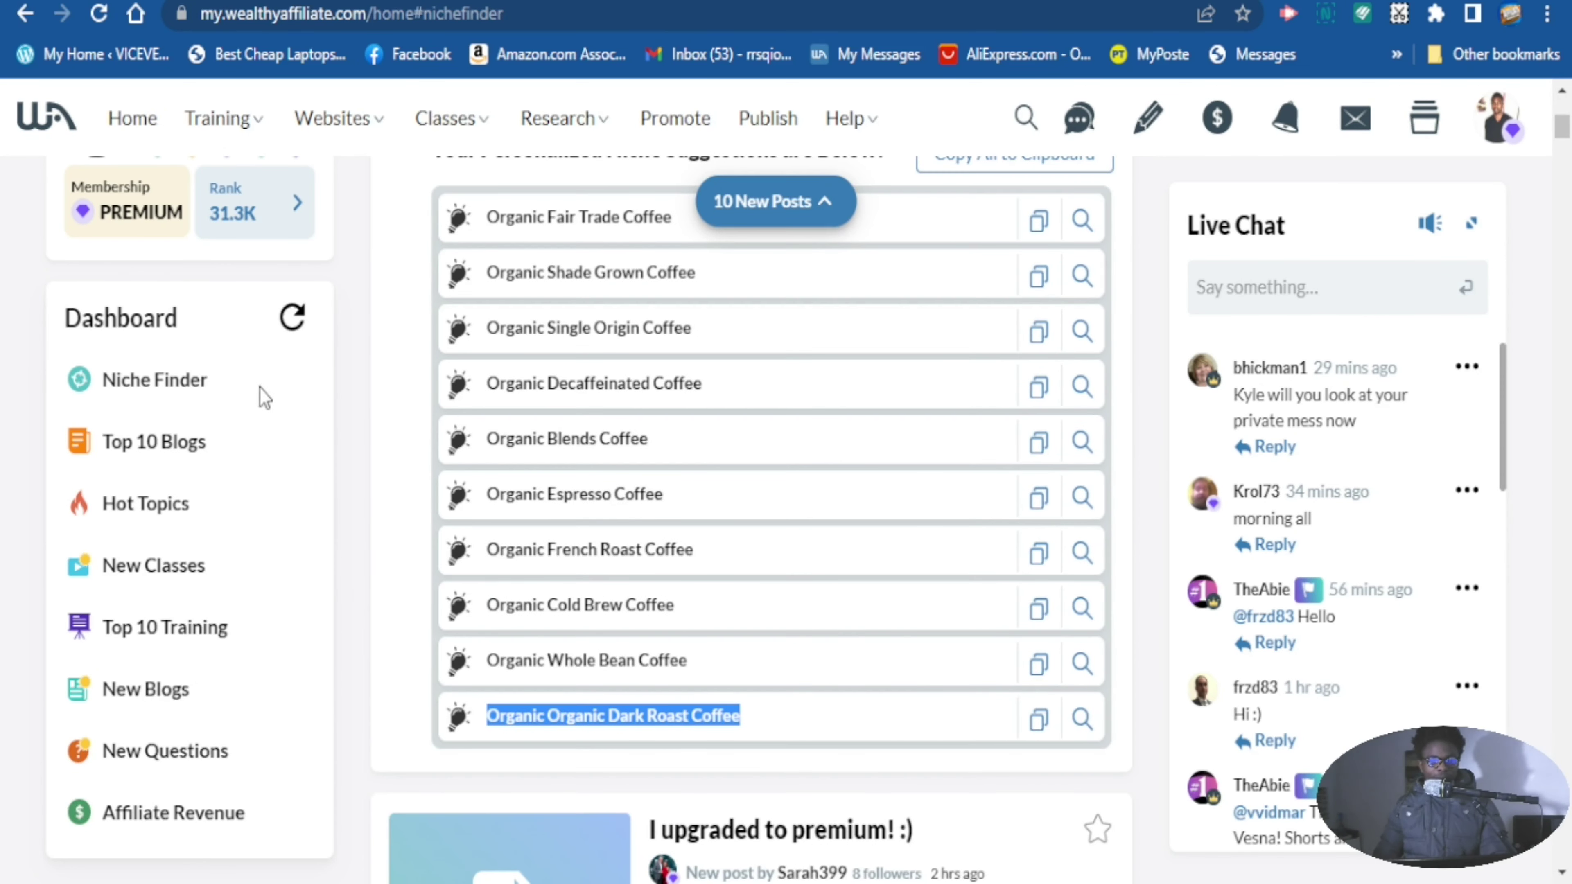
pyautogui.scroll(2, 260, 428)
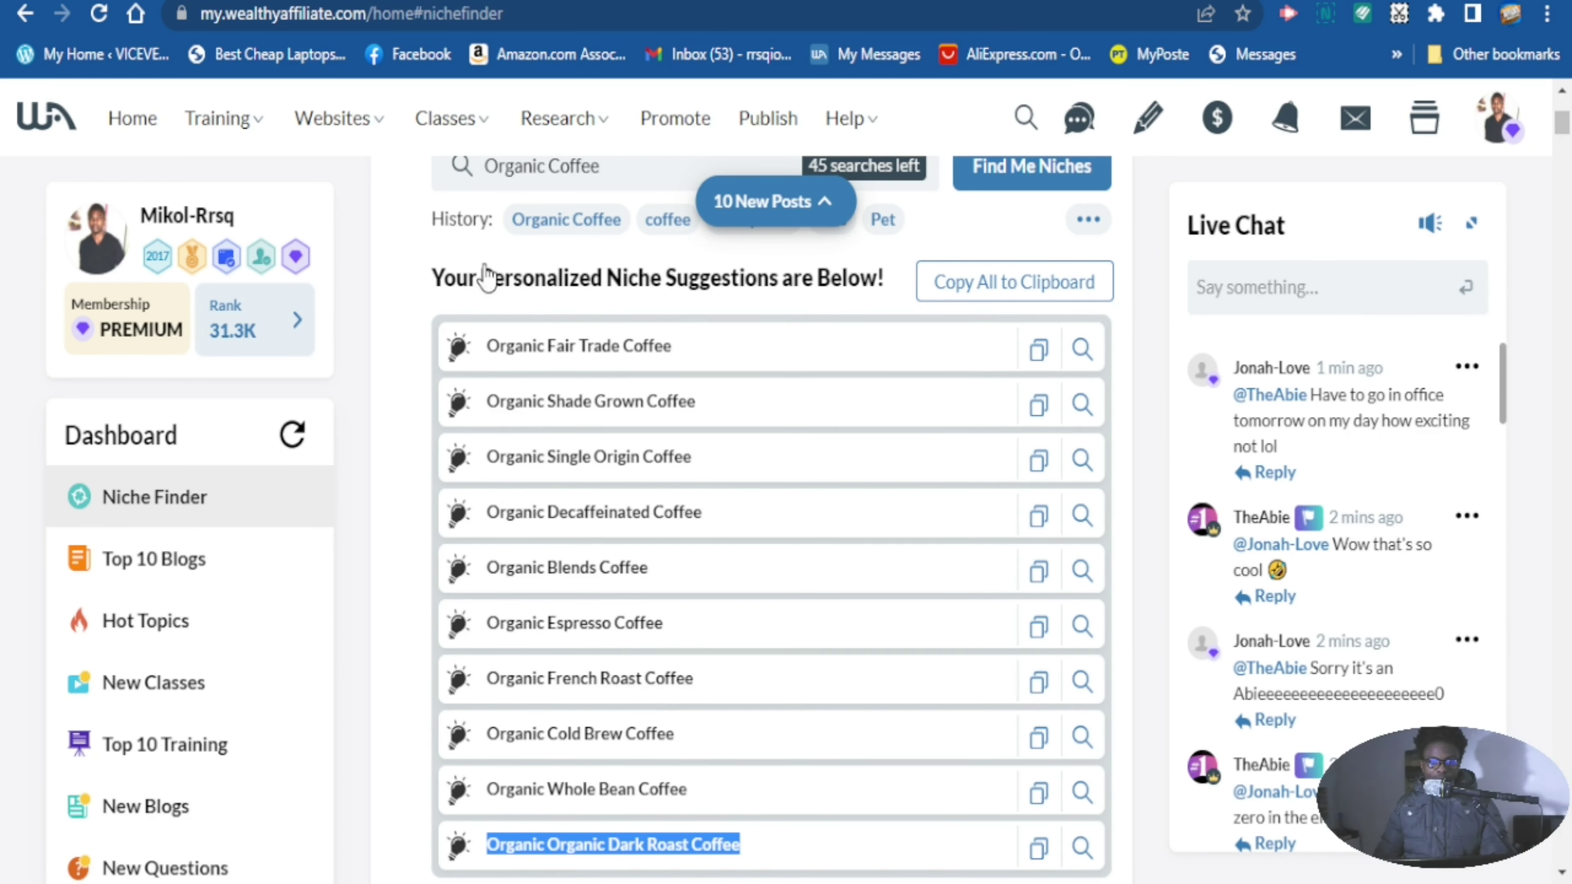
pyautogui.scroll(5, 466, 277)
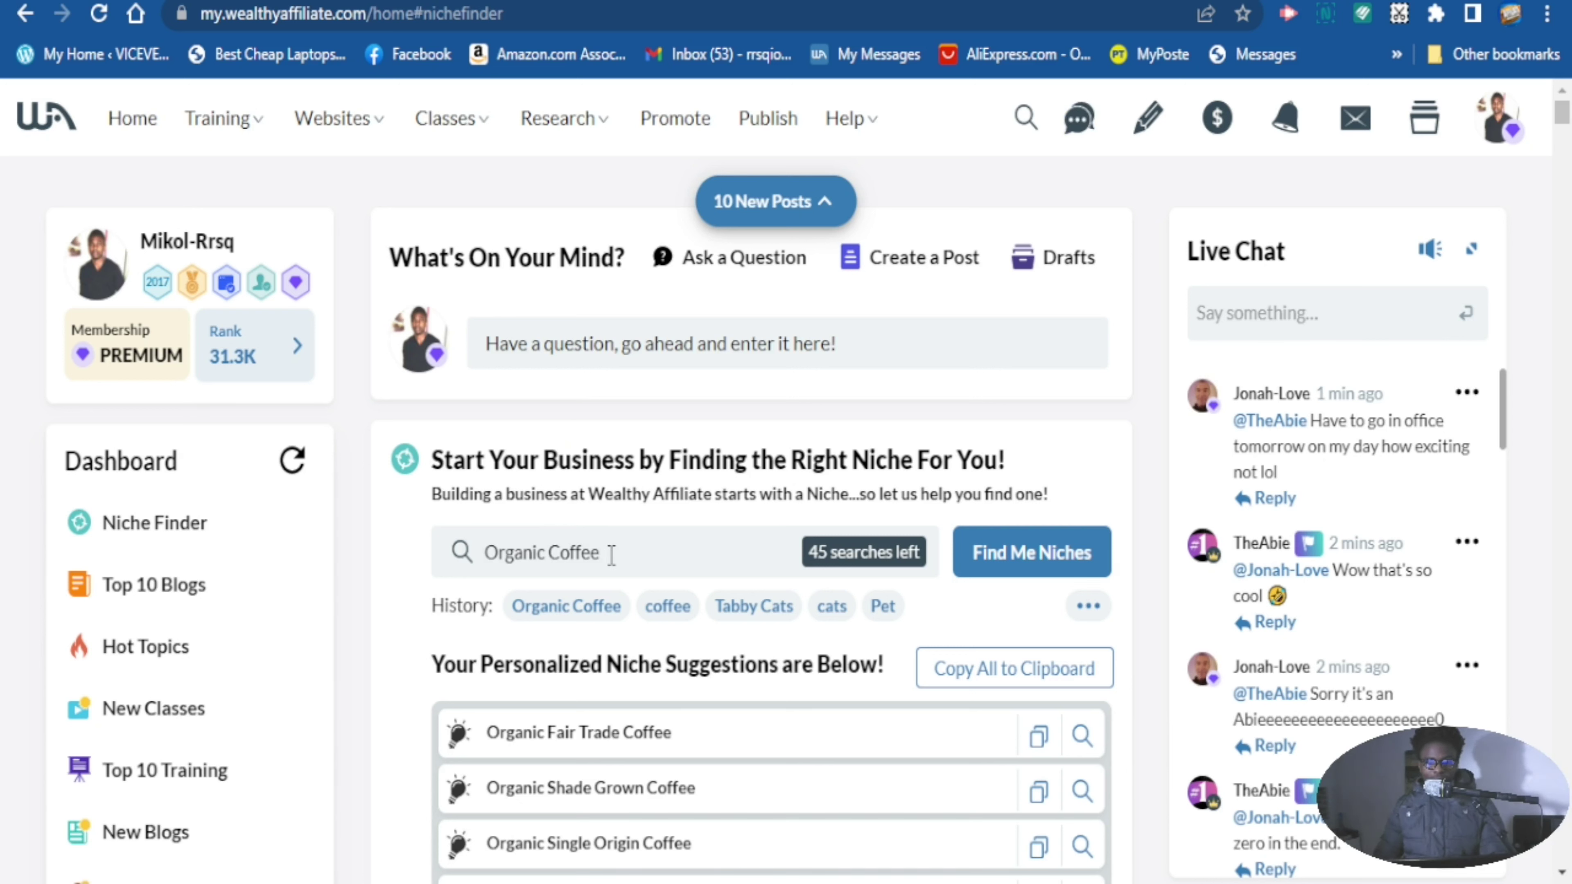
pyautogui.click(801, 556)
pyautogui.click(1028, 559)
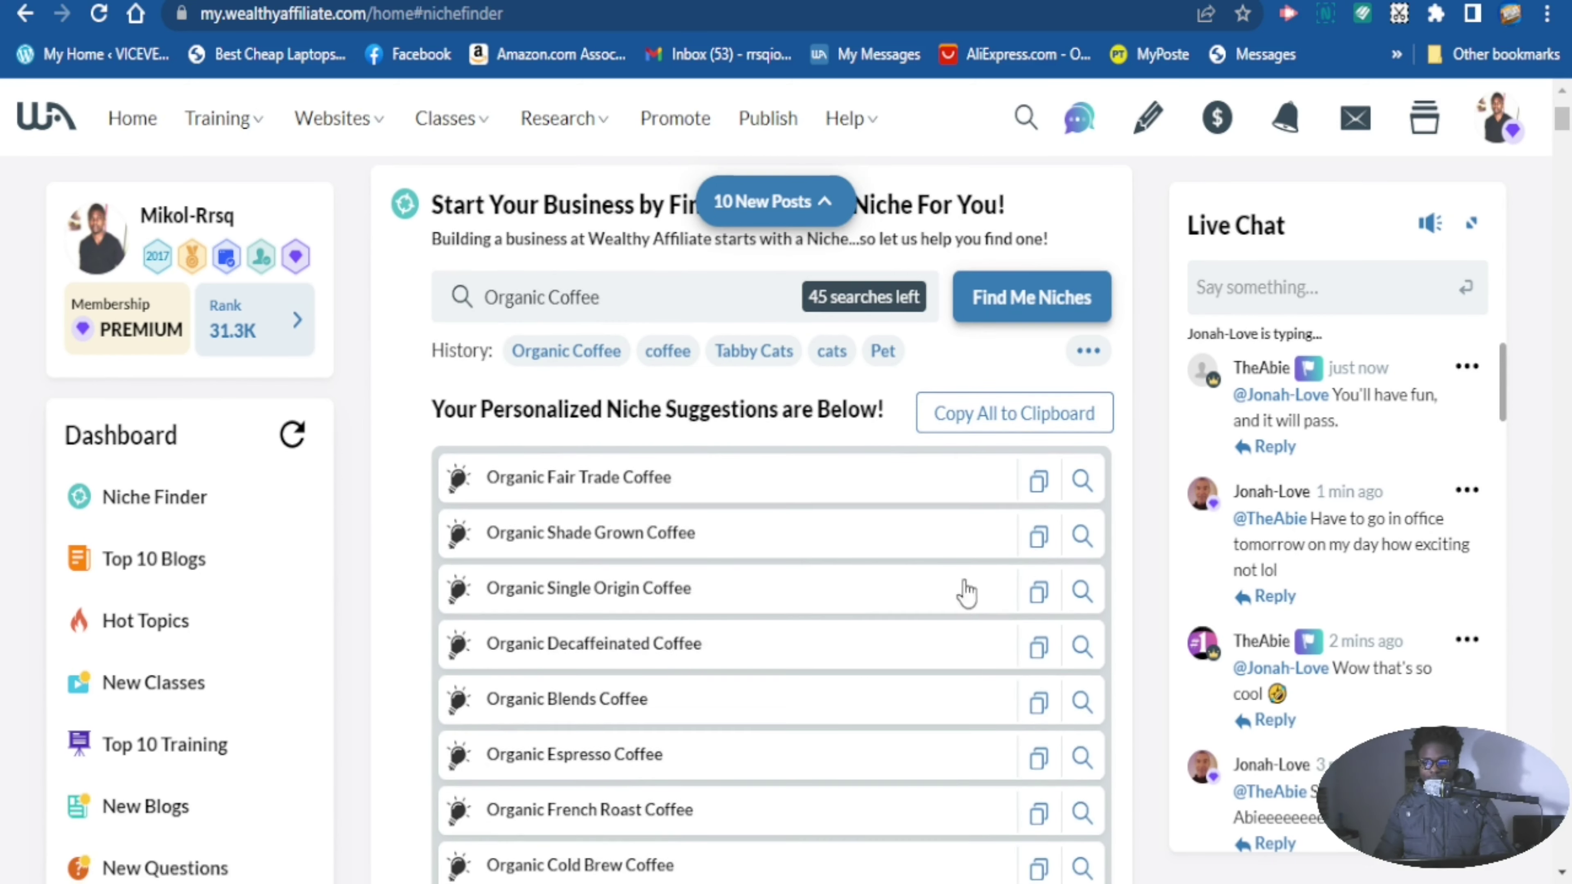
pyautogui.click(155, 504)
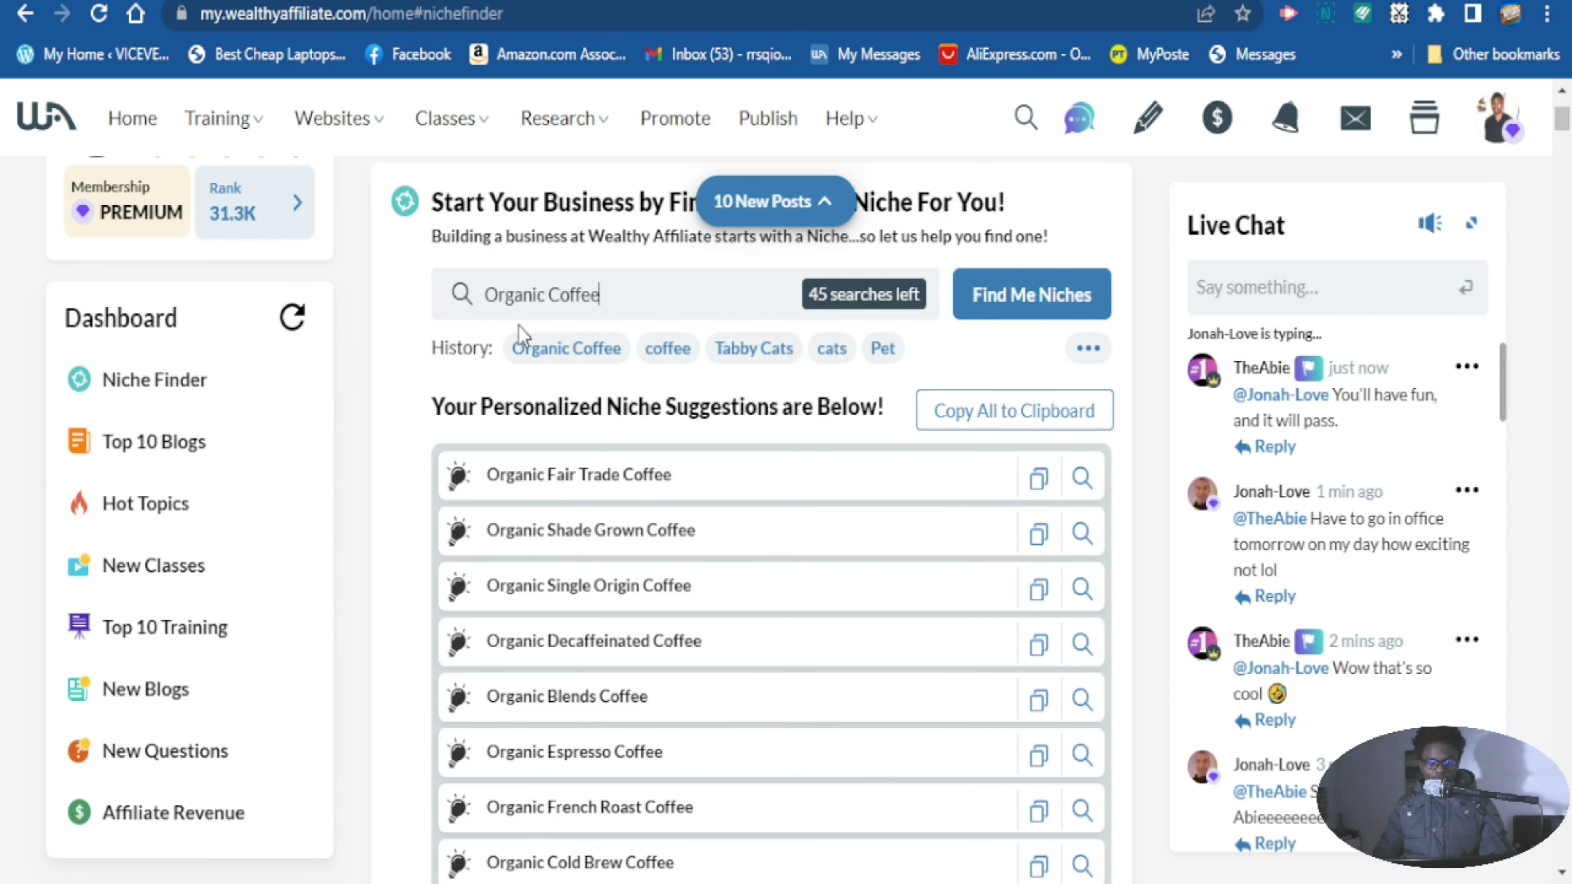
# Scroll the niche suggestions and select the 'Organic Espresso Coffee' text
pyautogui.scroll(-2, 628, 553)
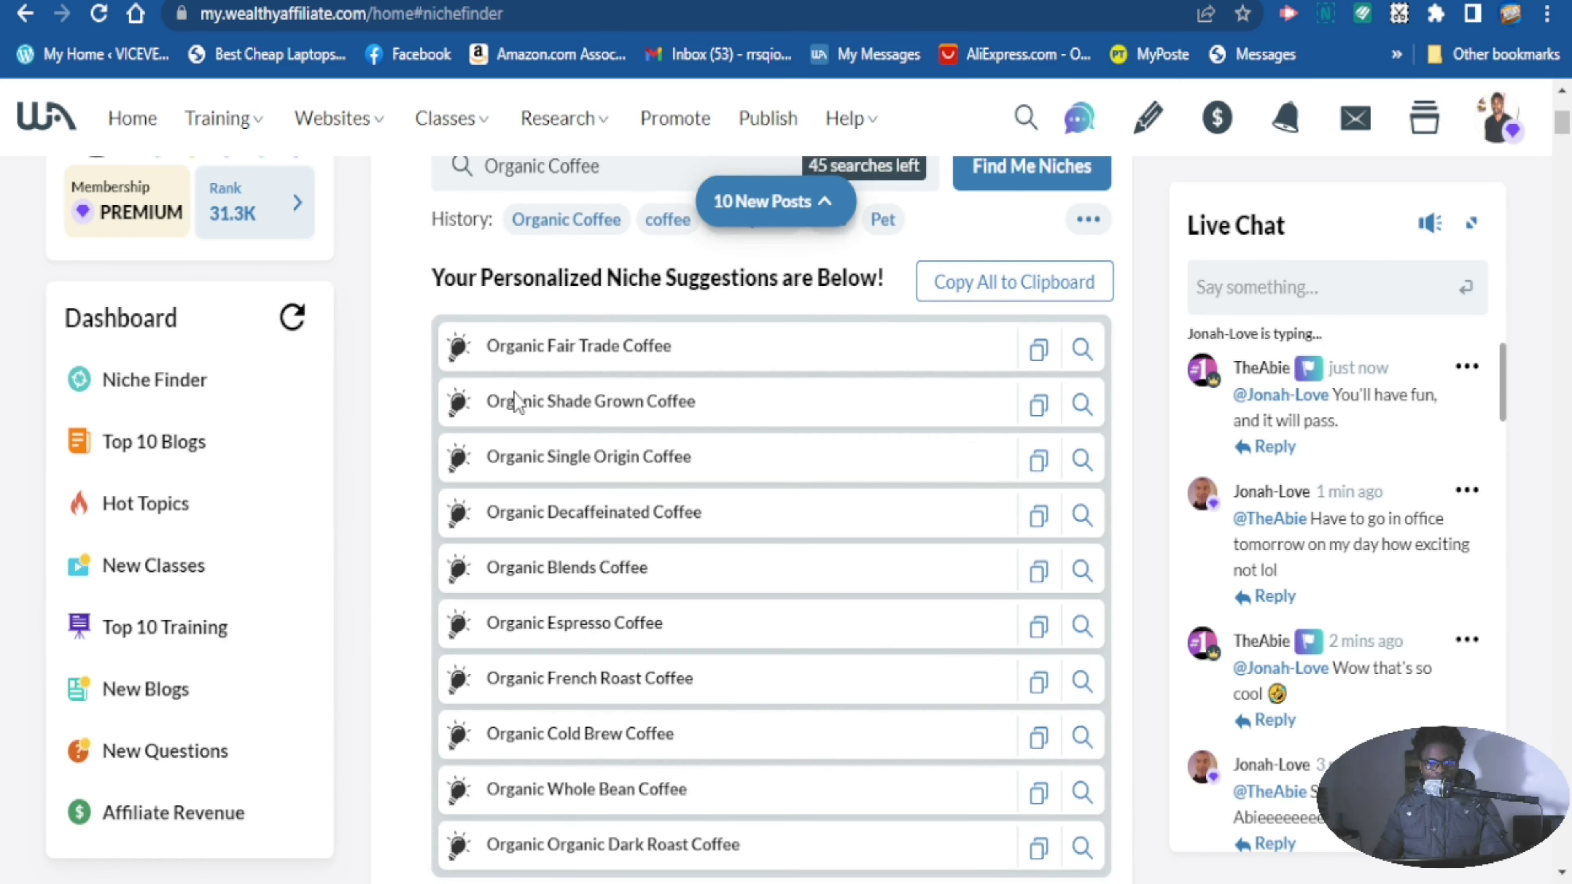
pyautogui.scroll(-2, 626, 587)
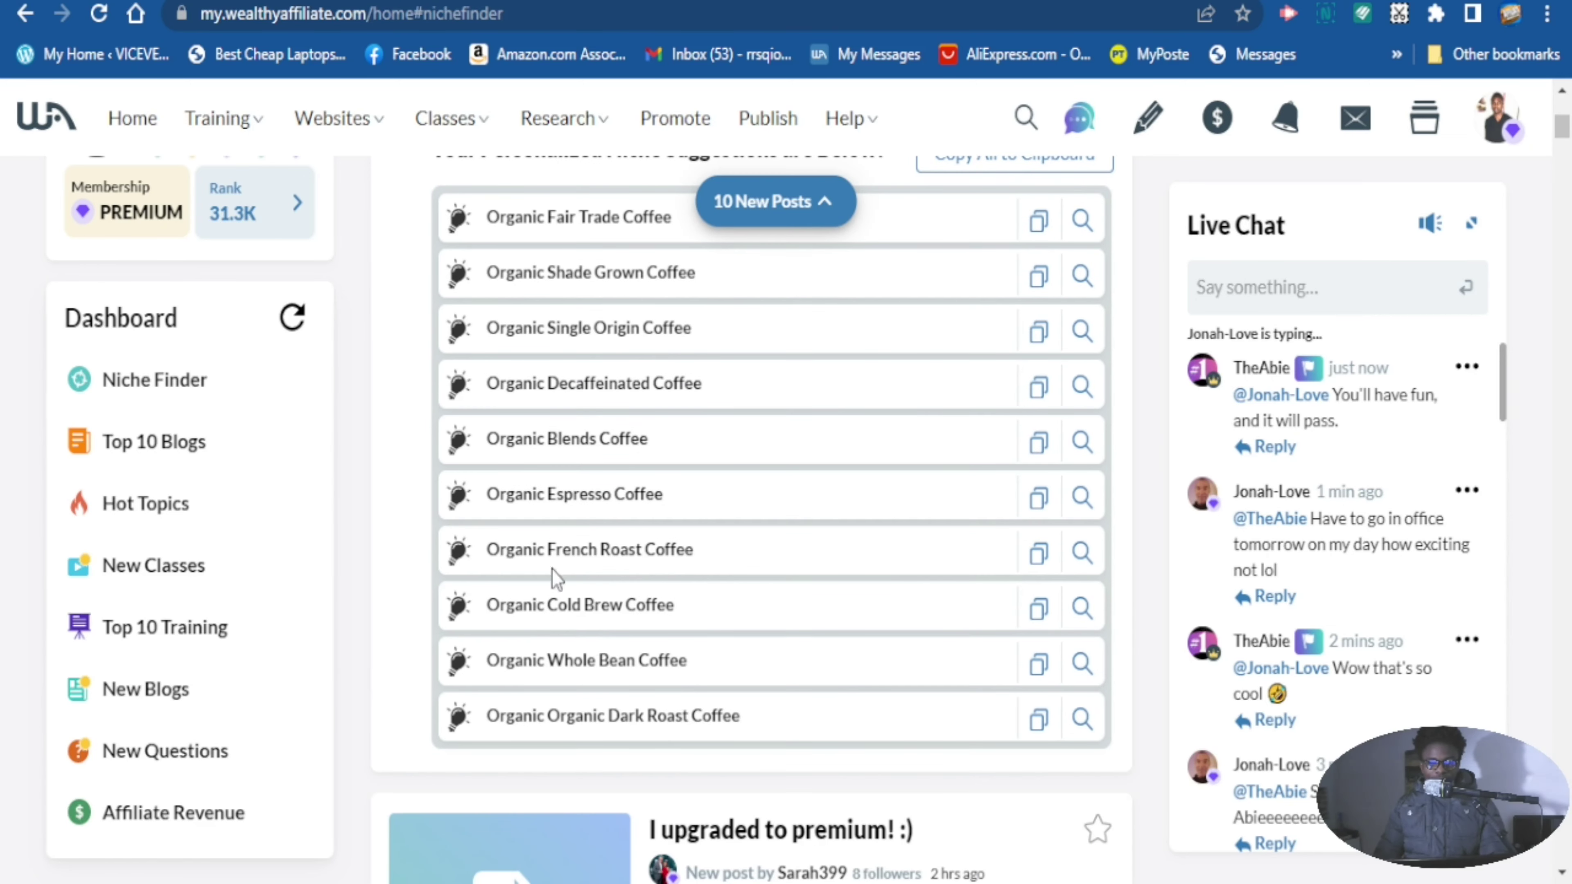
pyautogui.scroll(8, 565, 508)
pyautogui.scroll(-2, 512, 417)
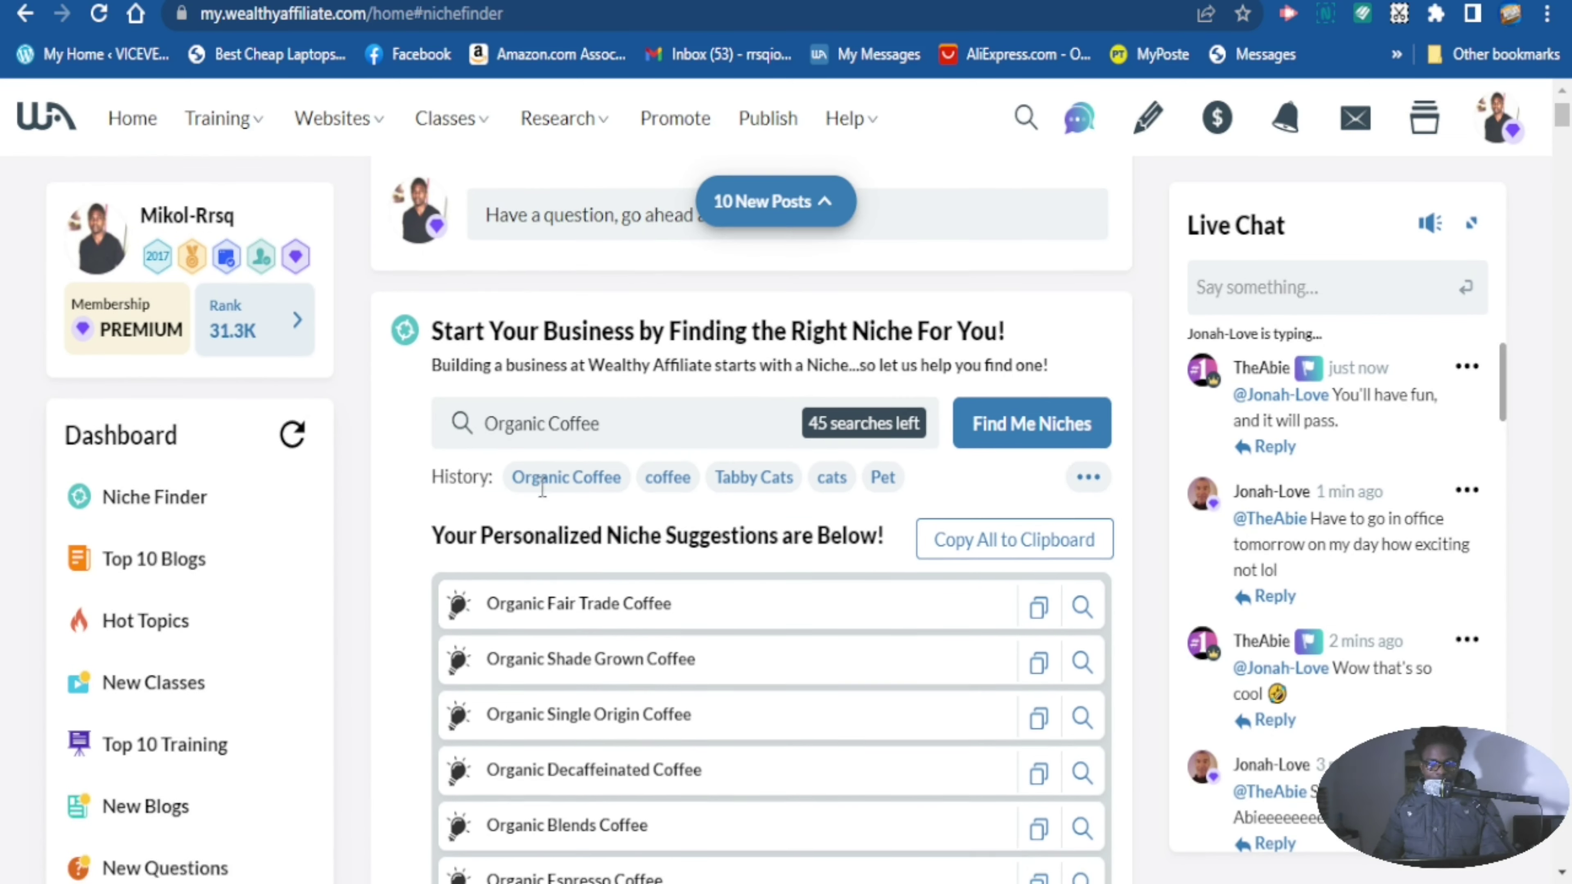
pyautogui.moveTo(609, 424); pyautogui.dragTo(509, 431)
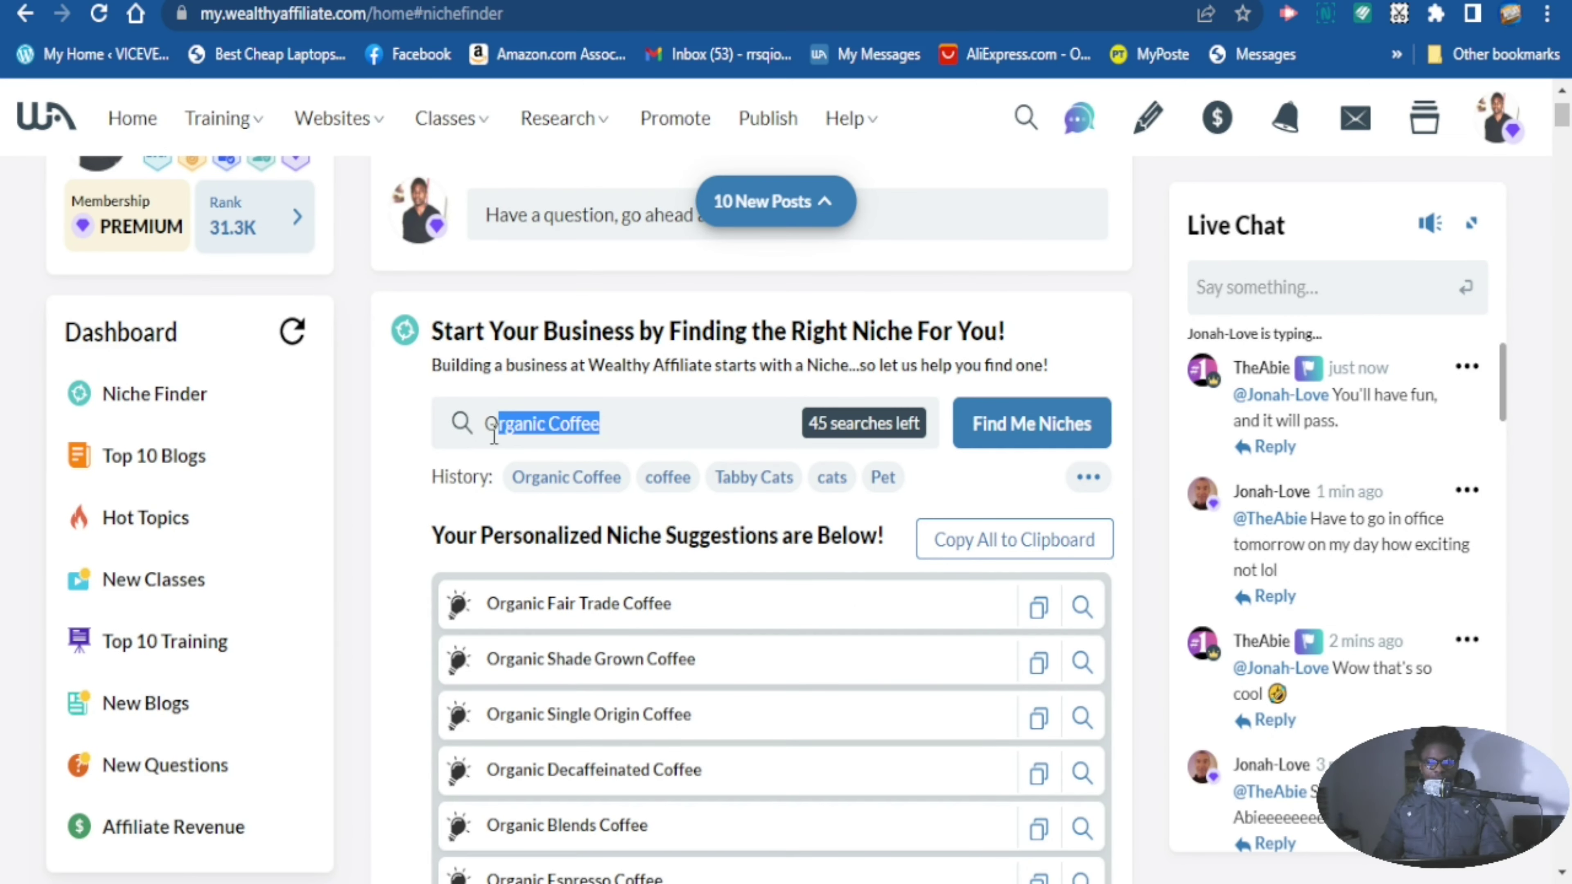
pyautogui.scroll(-6, 544, 532)
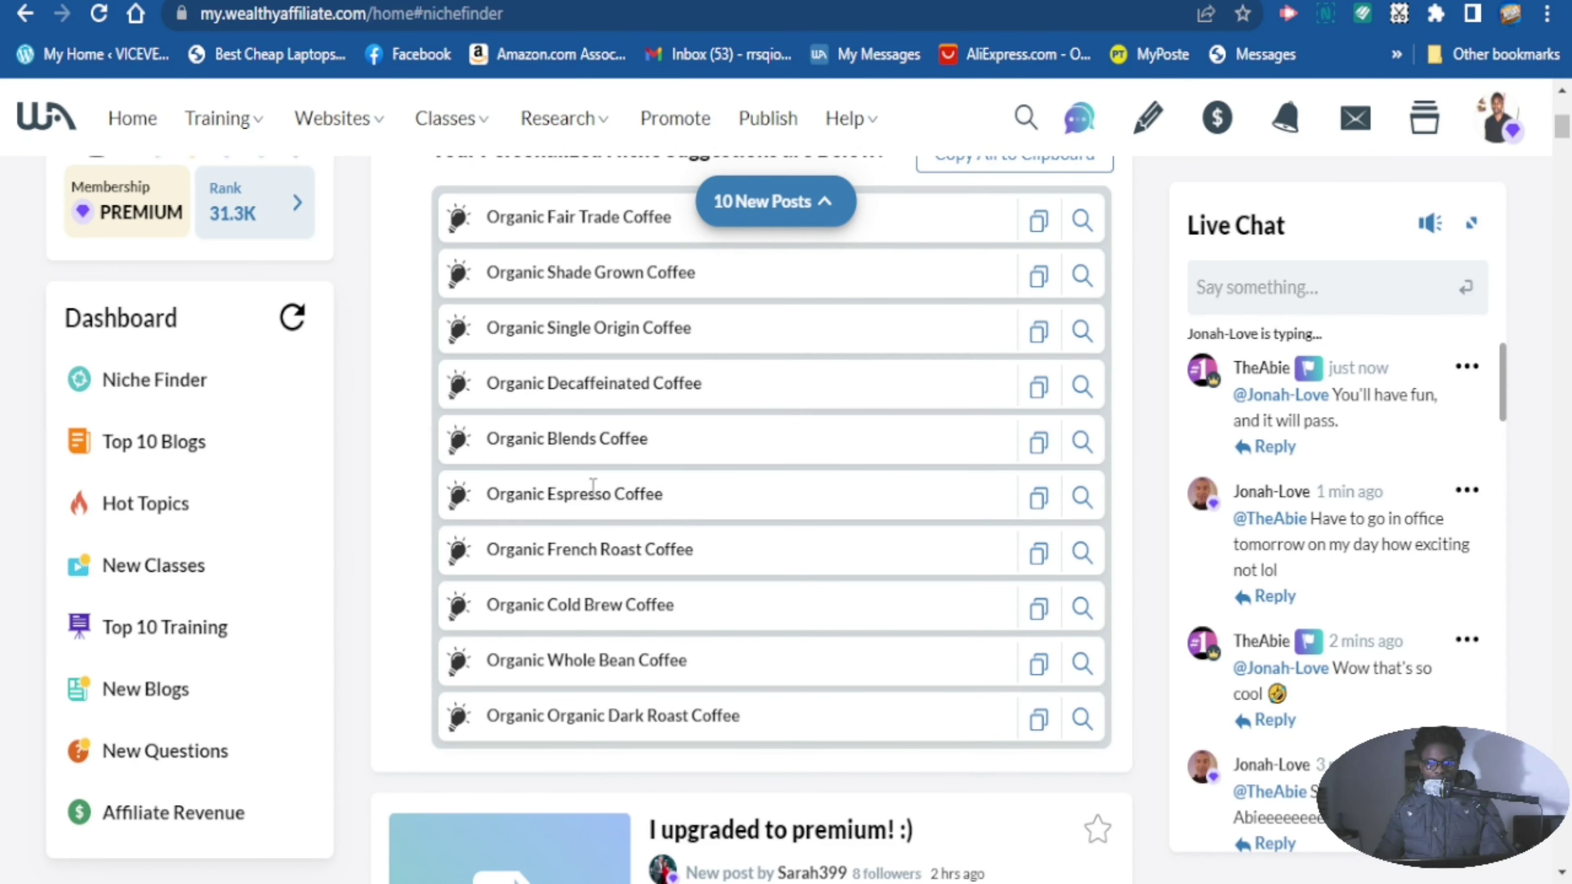
pyautogui.moveTo(661, 495); pyautogui.dragTo(501, 501)
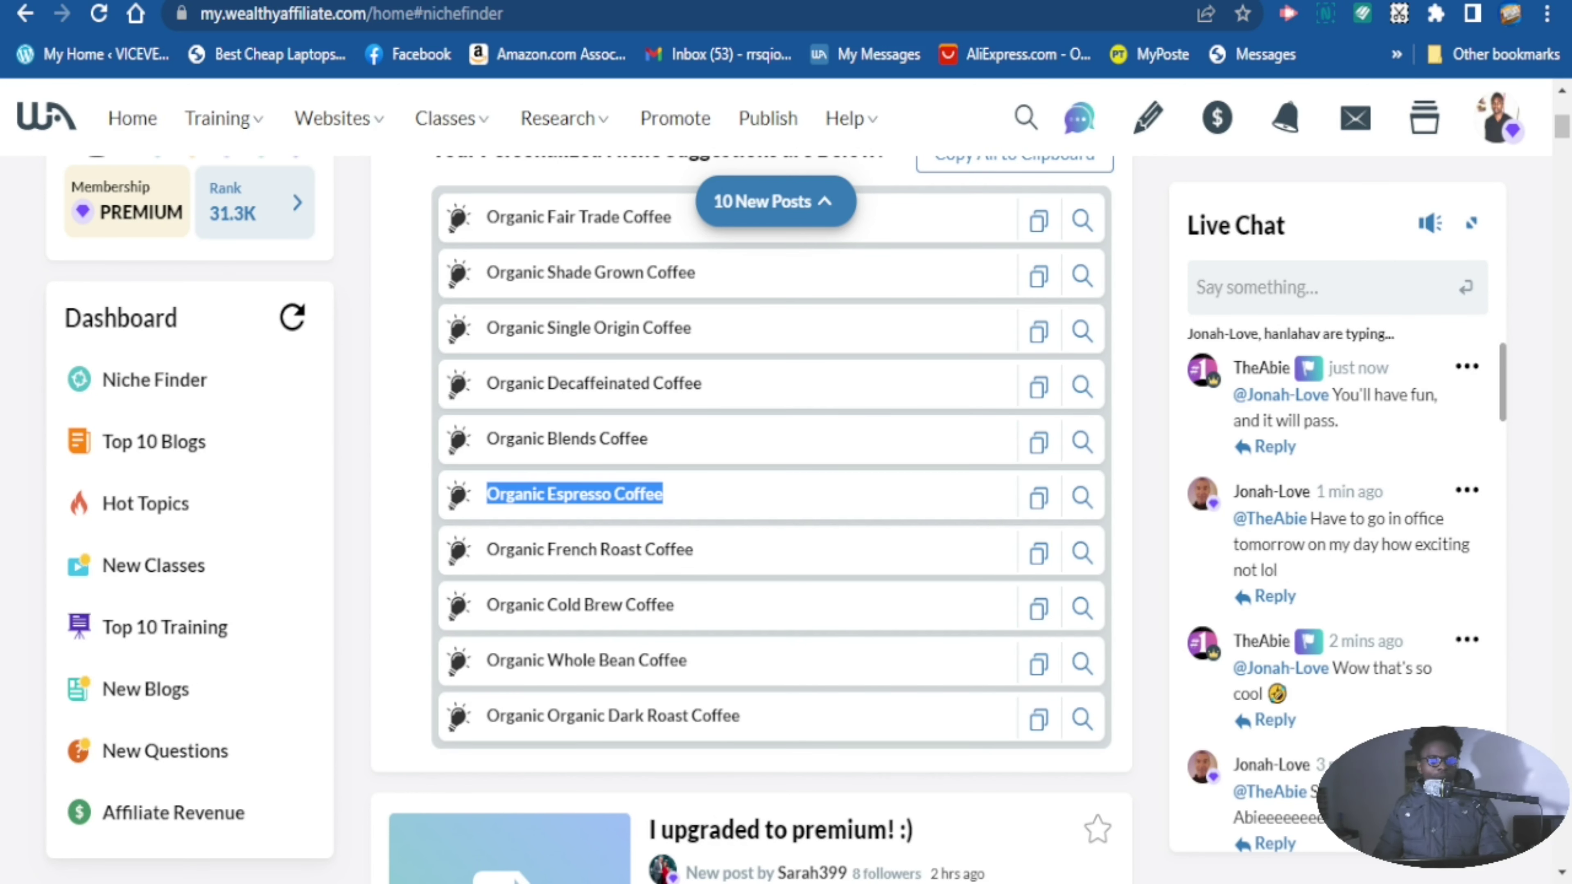
# Paste 'Organic Espresso Coffee' into the post's Tags field as a tag
pyautogui.hotkey('ctrl', 'Tab')
pyautogui.click(1312, 397)
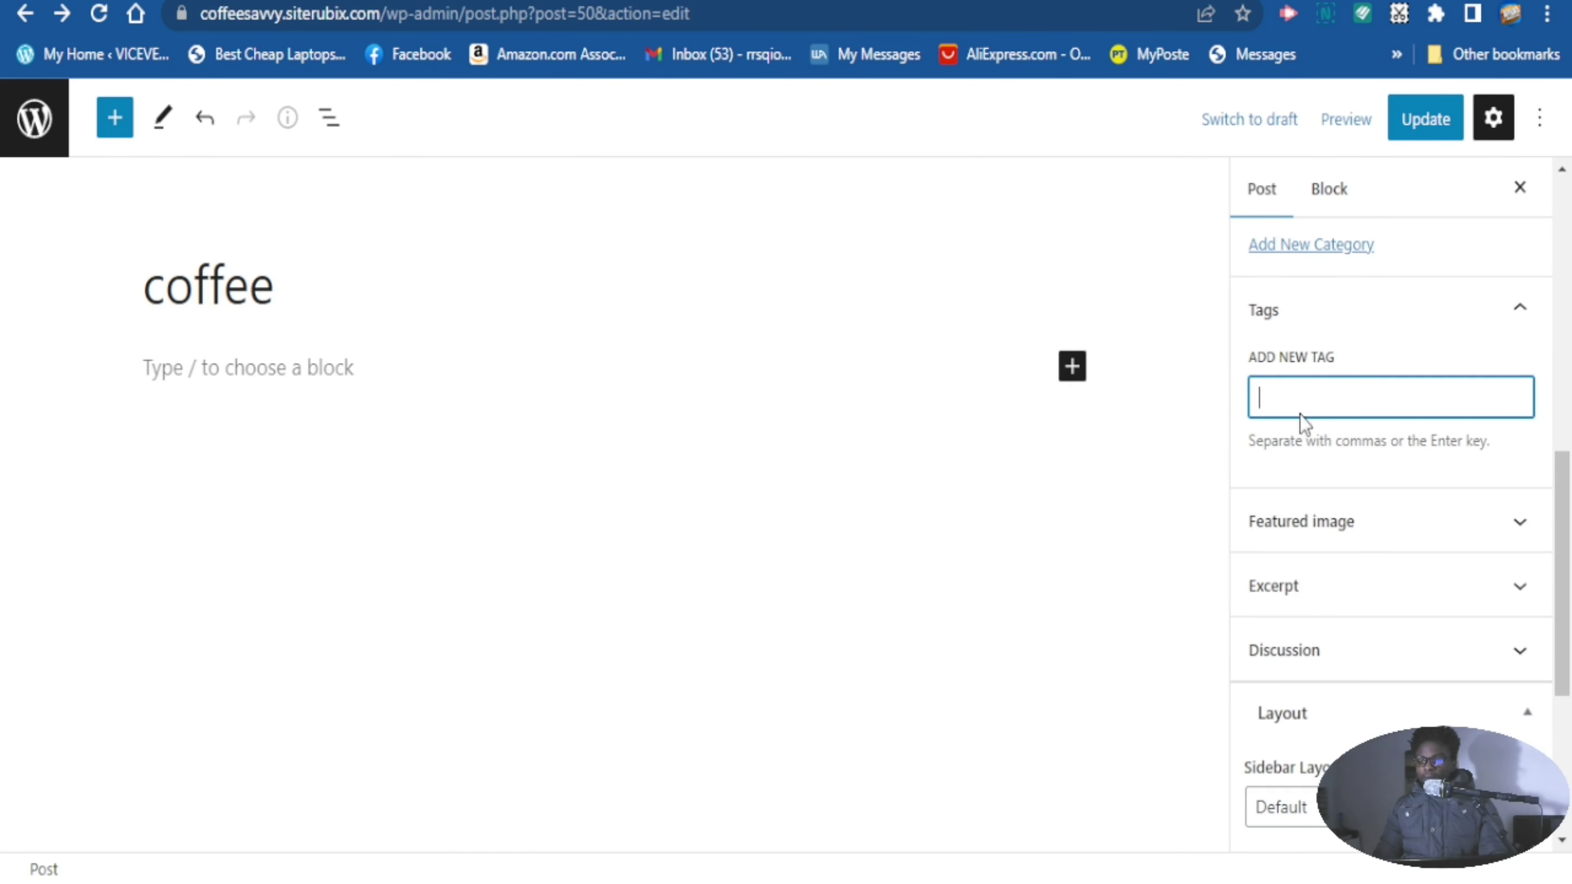
pyautogui.write('Organic Espresso Coffee')
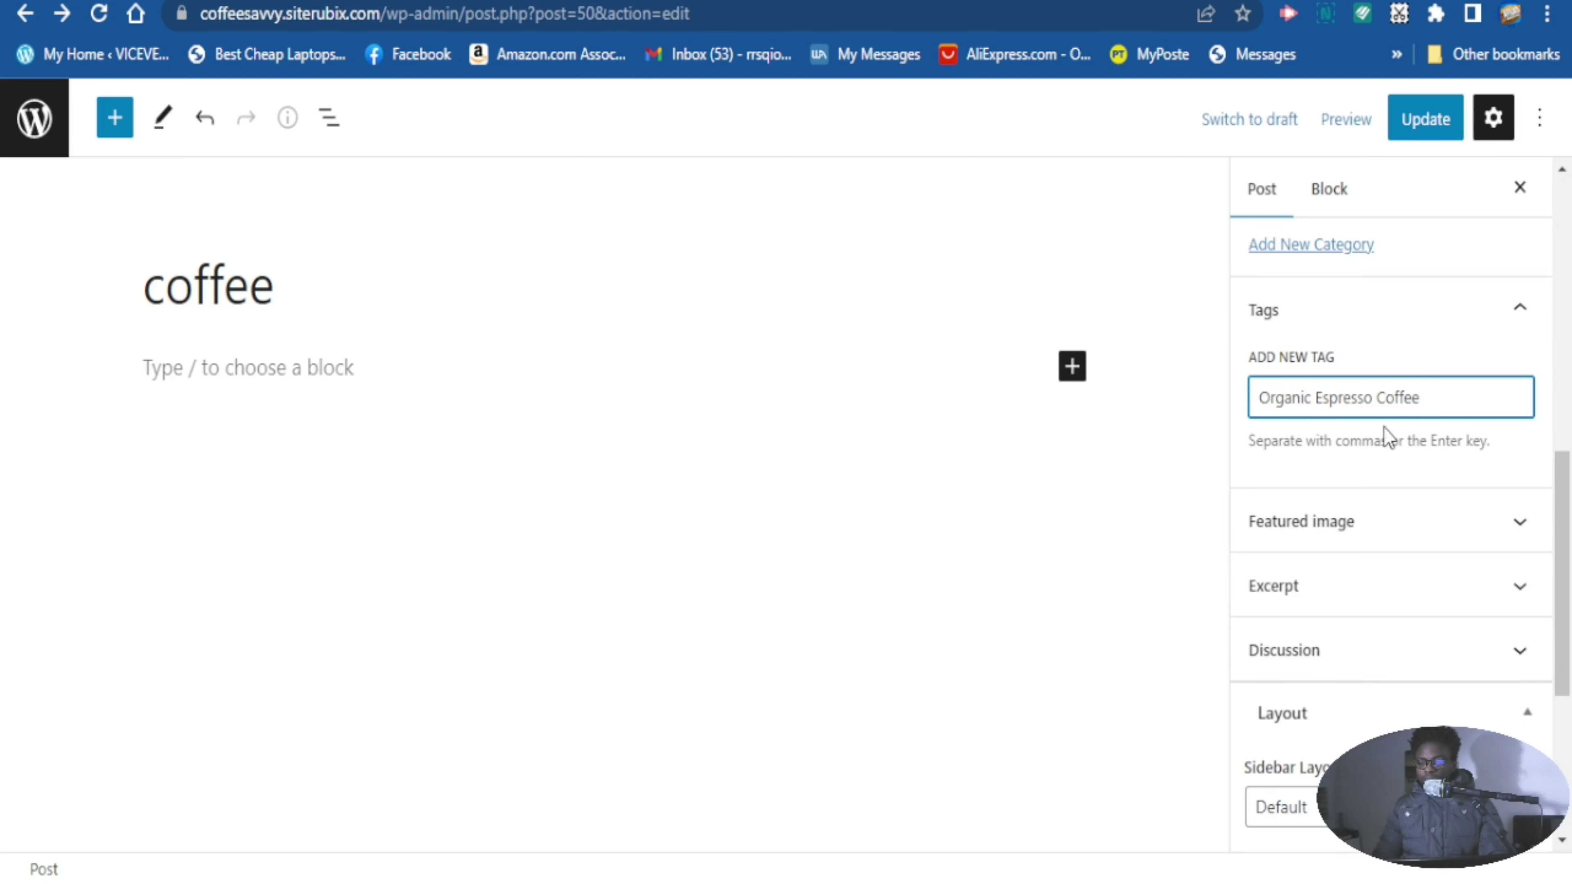
pyautogui.scroll(2, 1320, 254)
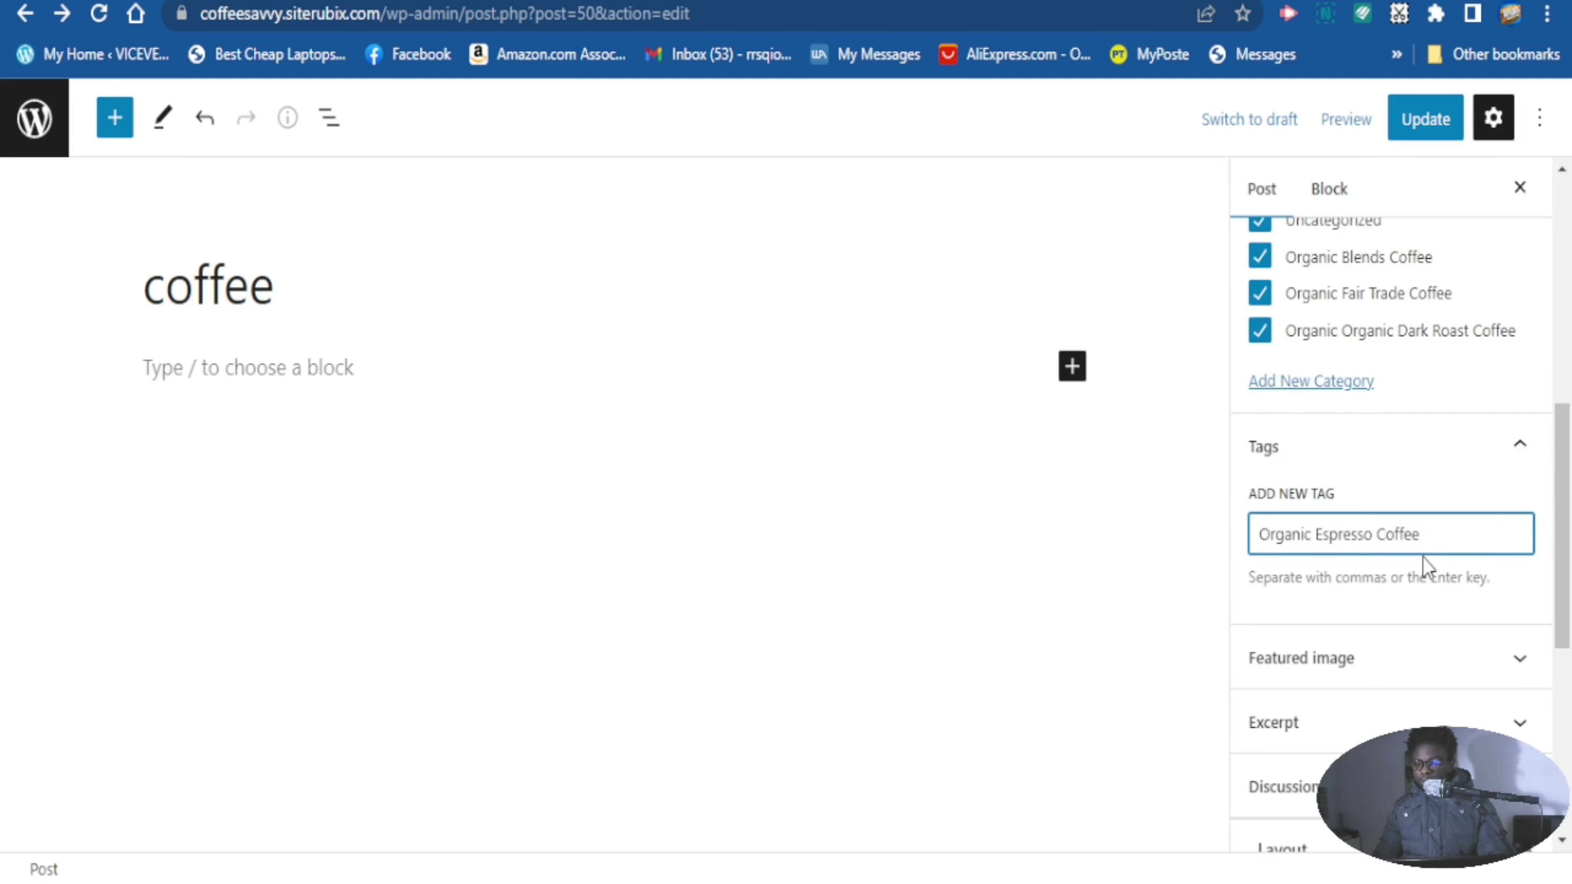
pyautogui.click(1432, 526)
pyautogui.press('Return')
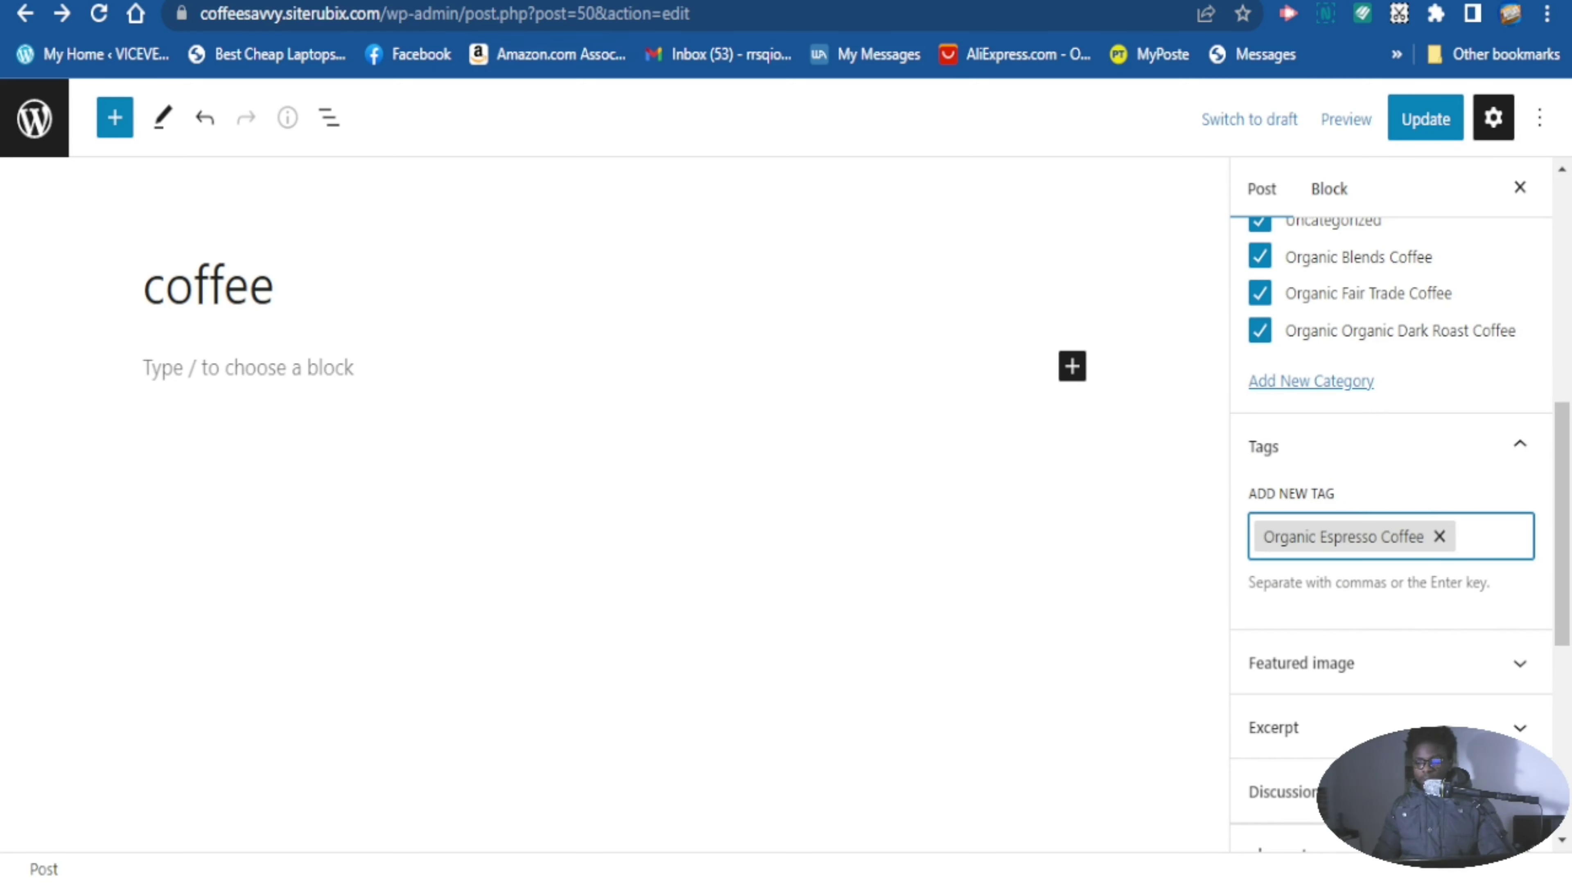
# Copy 'Organic Decaffeinated Coffee' from the Niche Finder and add it as a tag
pyautogui.hotkey('alt', 'Tab')
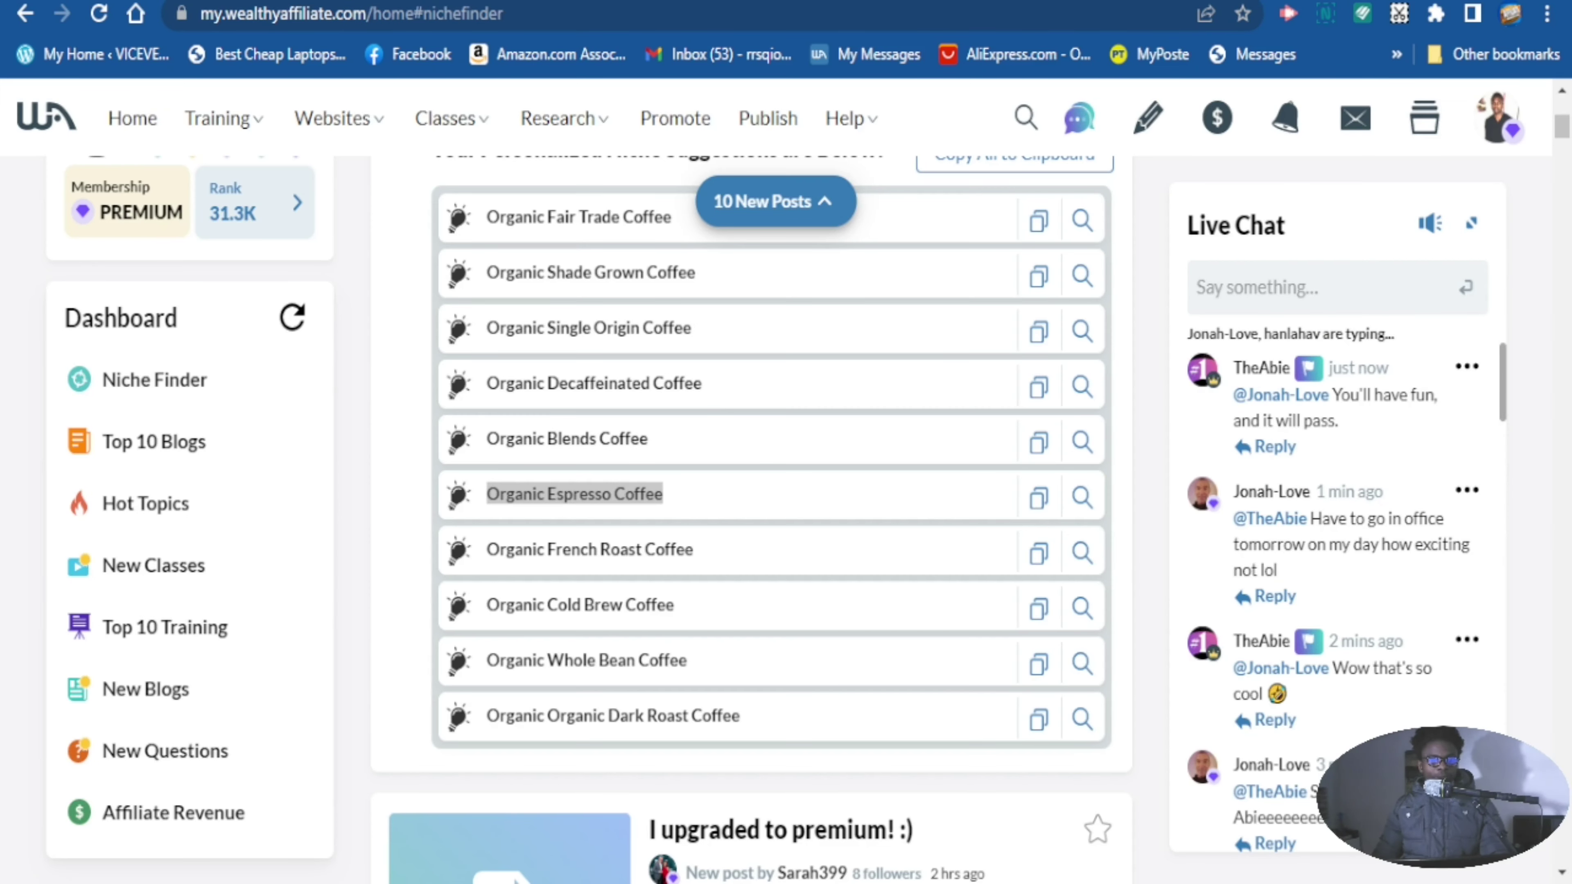
pyautogui.click(719, 393)
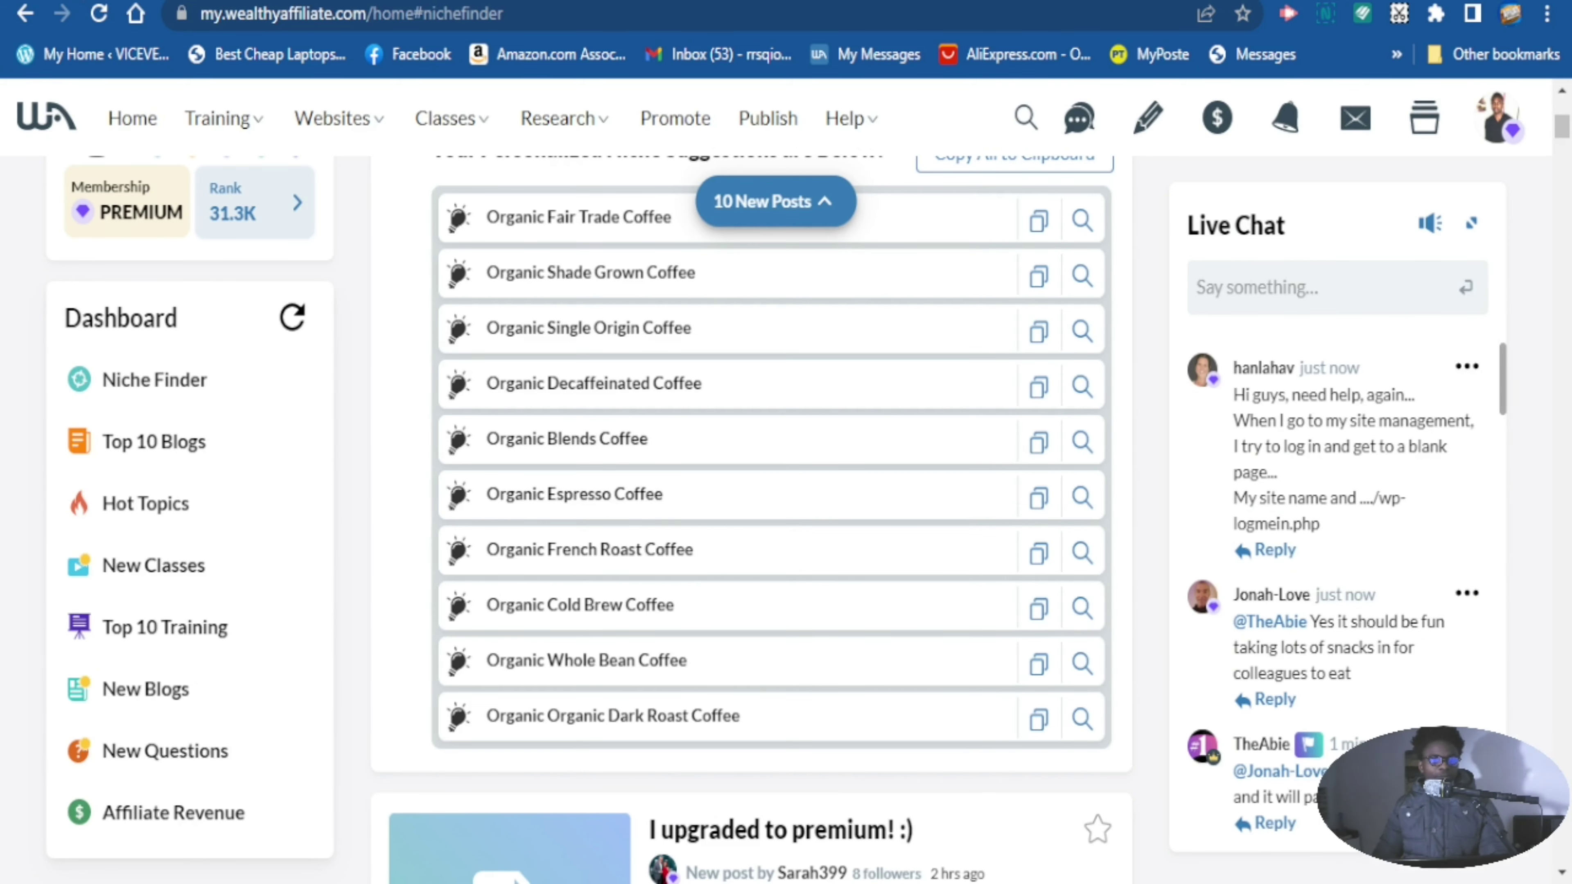
pyautogui.click(289, 1)
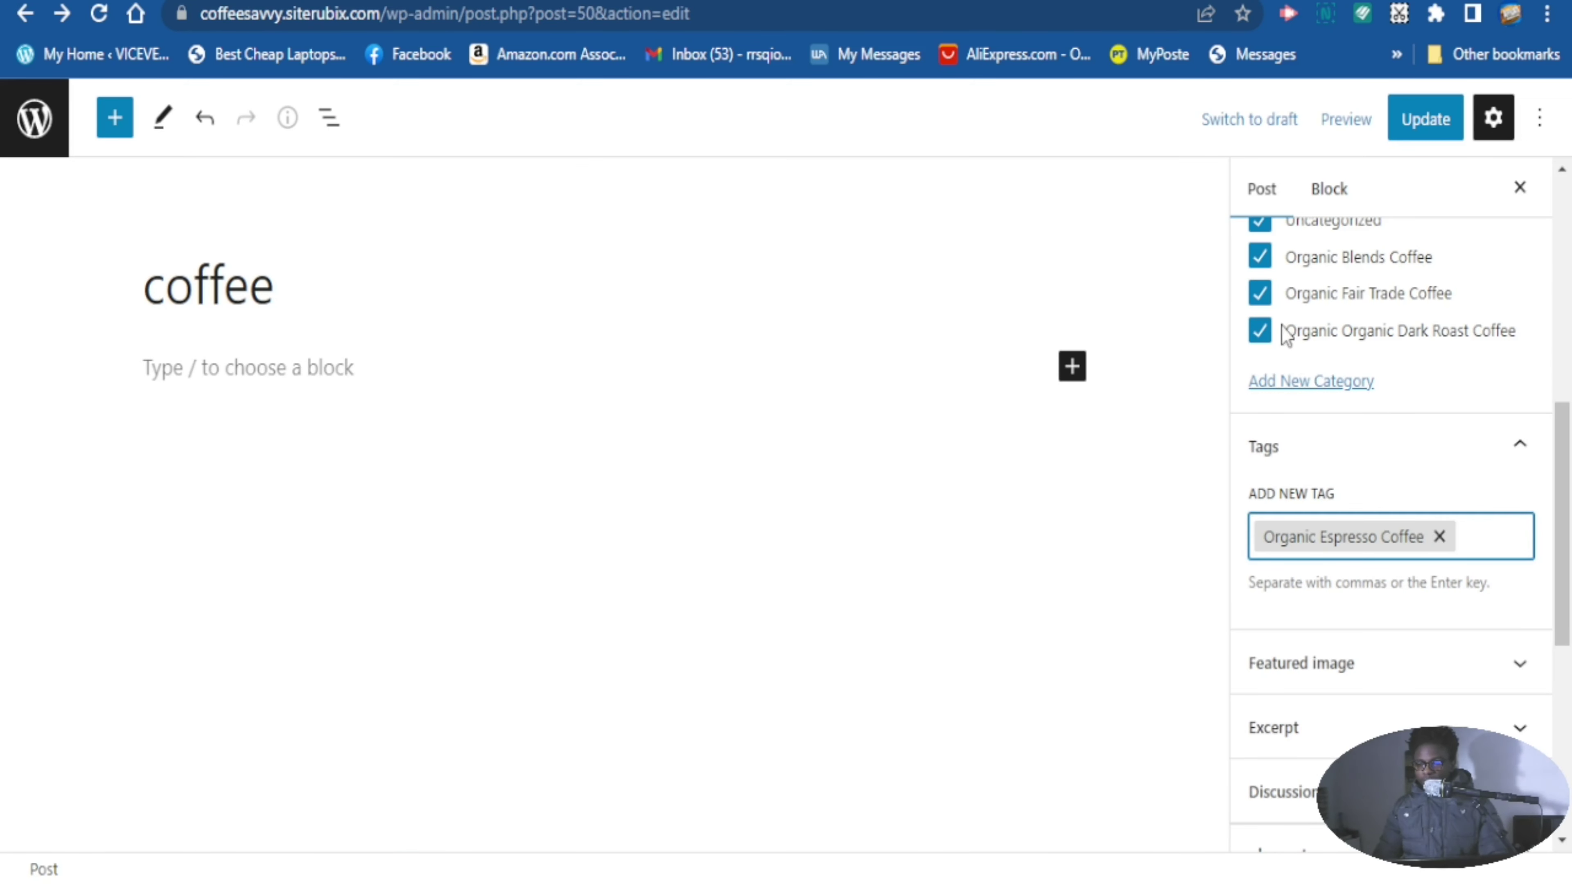
pyautogui.write('Organic Decaffeinated Coffee')
pyautogui.press('Return')
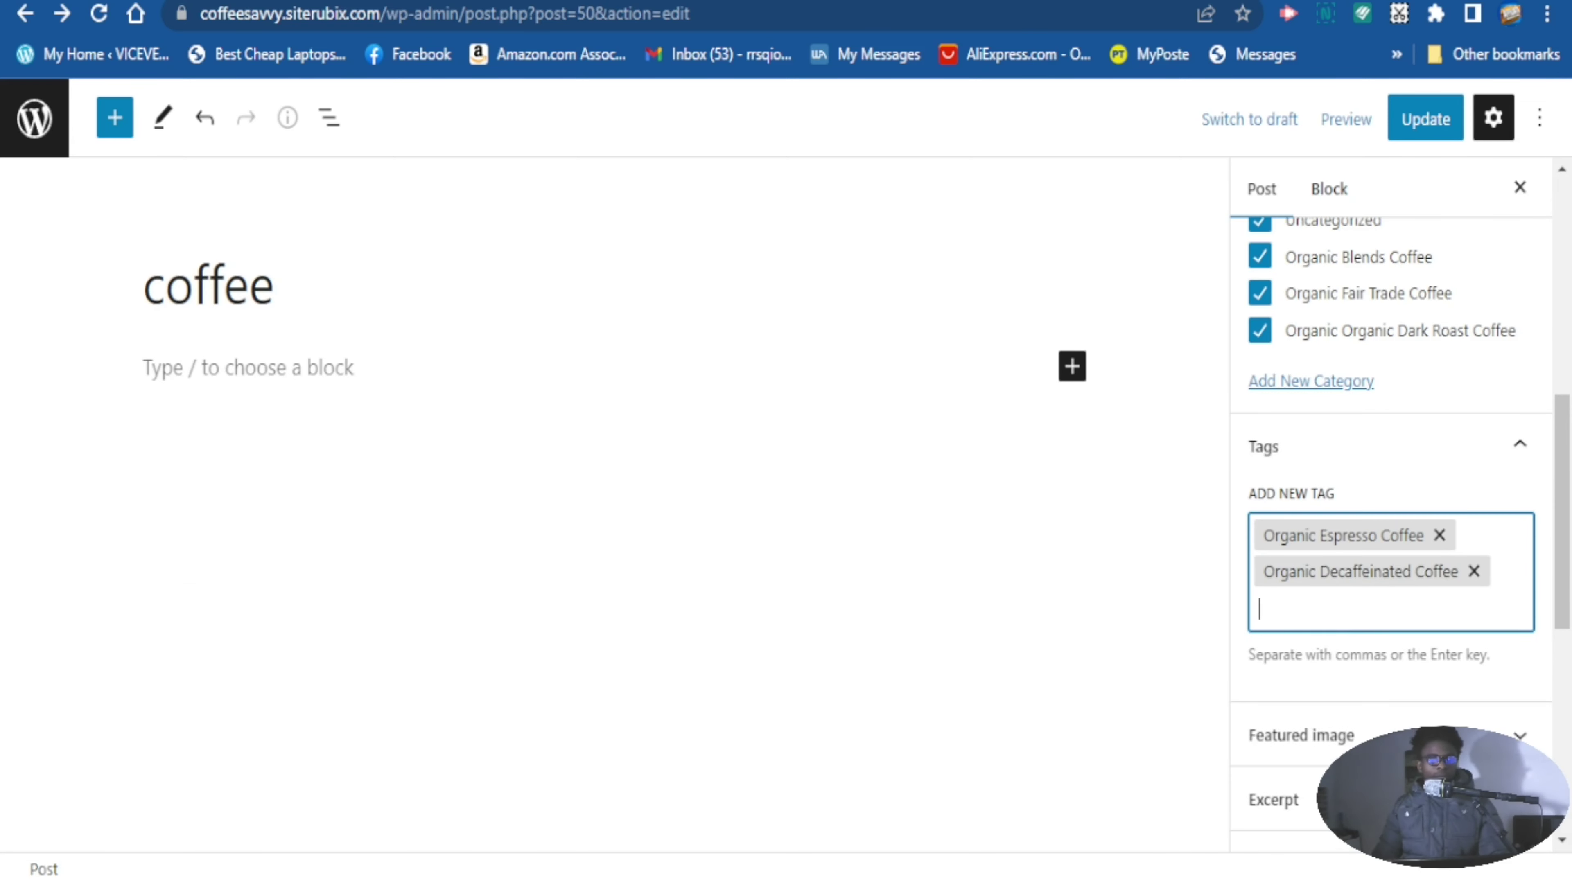
# Copy 'Organic Whole Bean Coffee' from the suggestions and add it as a tag
pyautogui.hotkey('ctrl', 'shift', 'Tab')
pyautogui.scroll(-4, 698, 660)
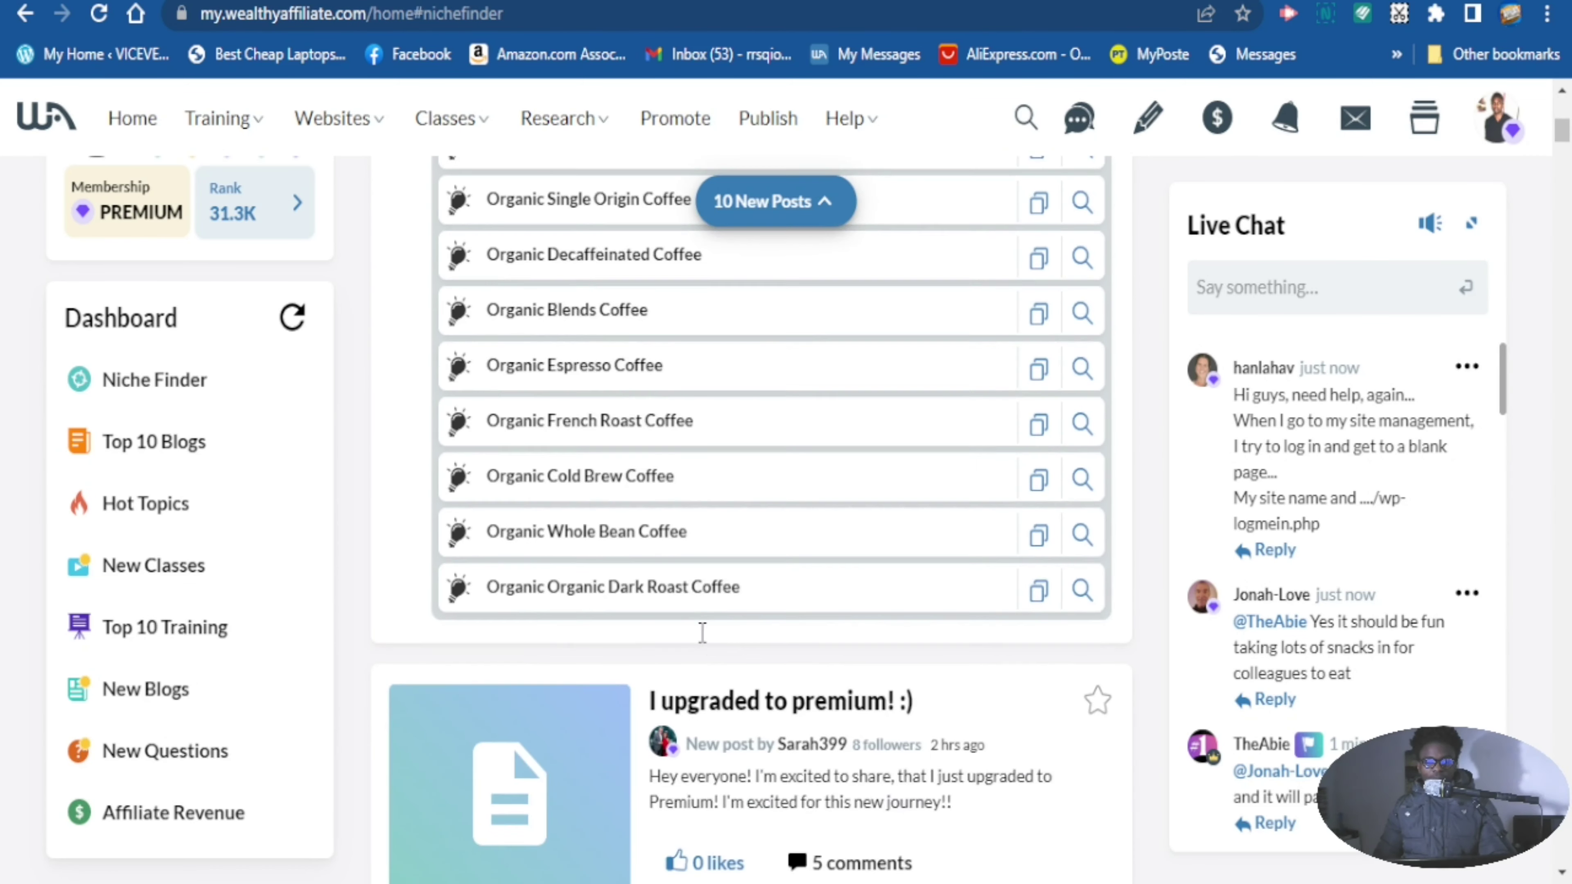
pyautogui.moveTo(606, 404); pyautogui.dragTo(817, 407)
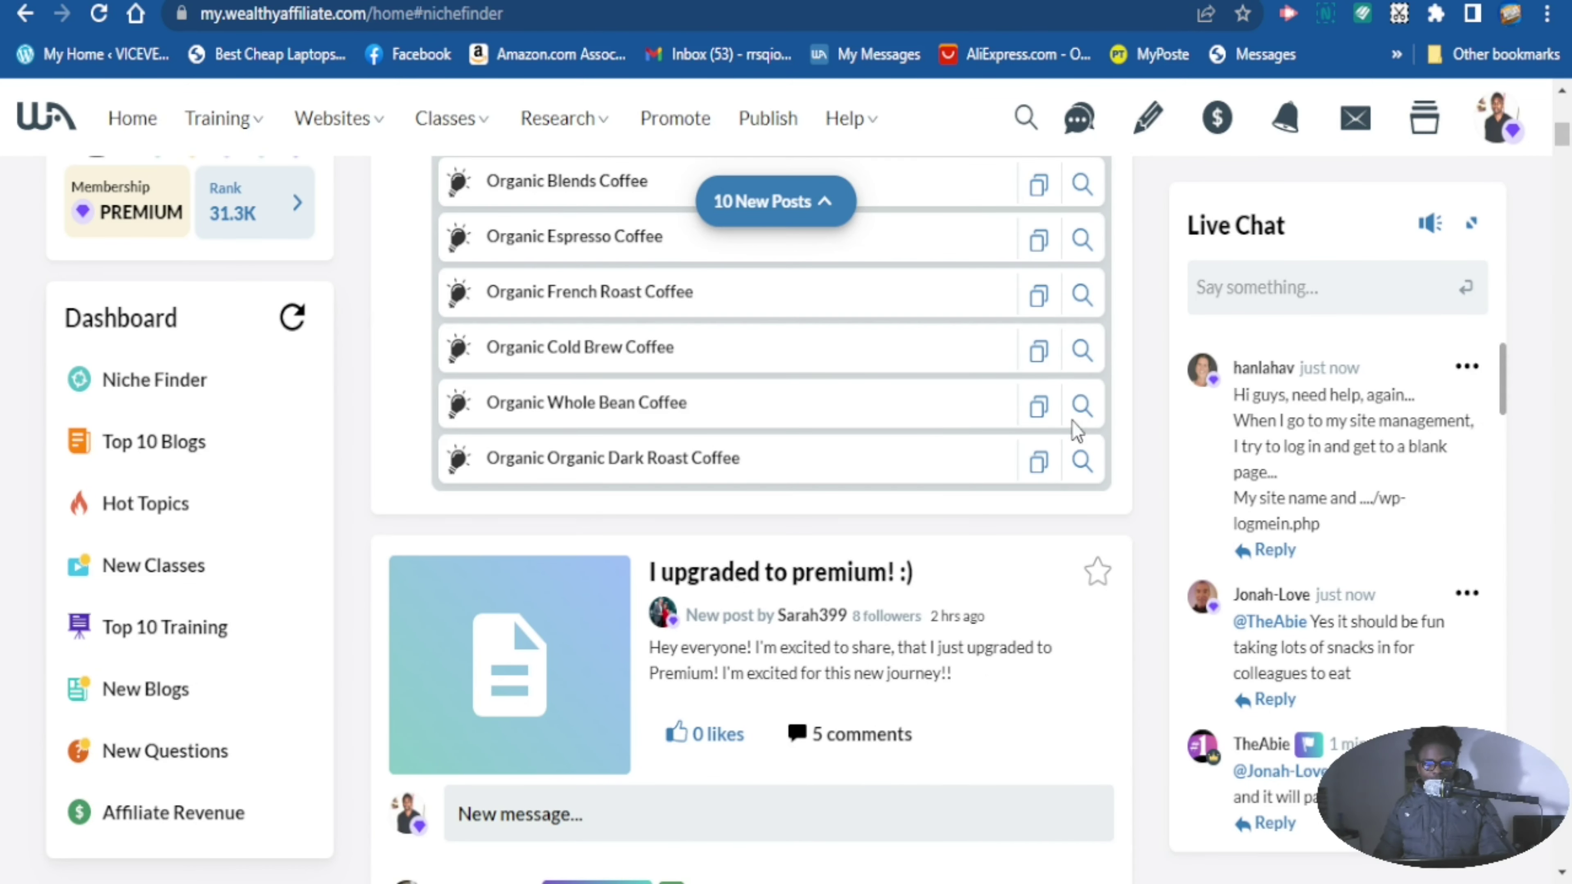
pyautogui.click(1038, 409)
pyautogui.hotkey('ctrl', 'Tab')
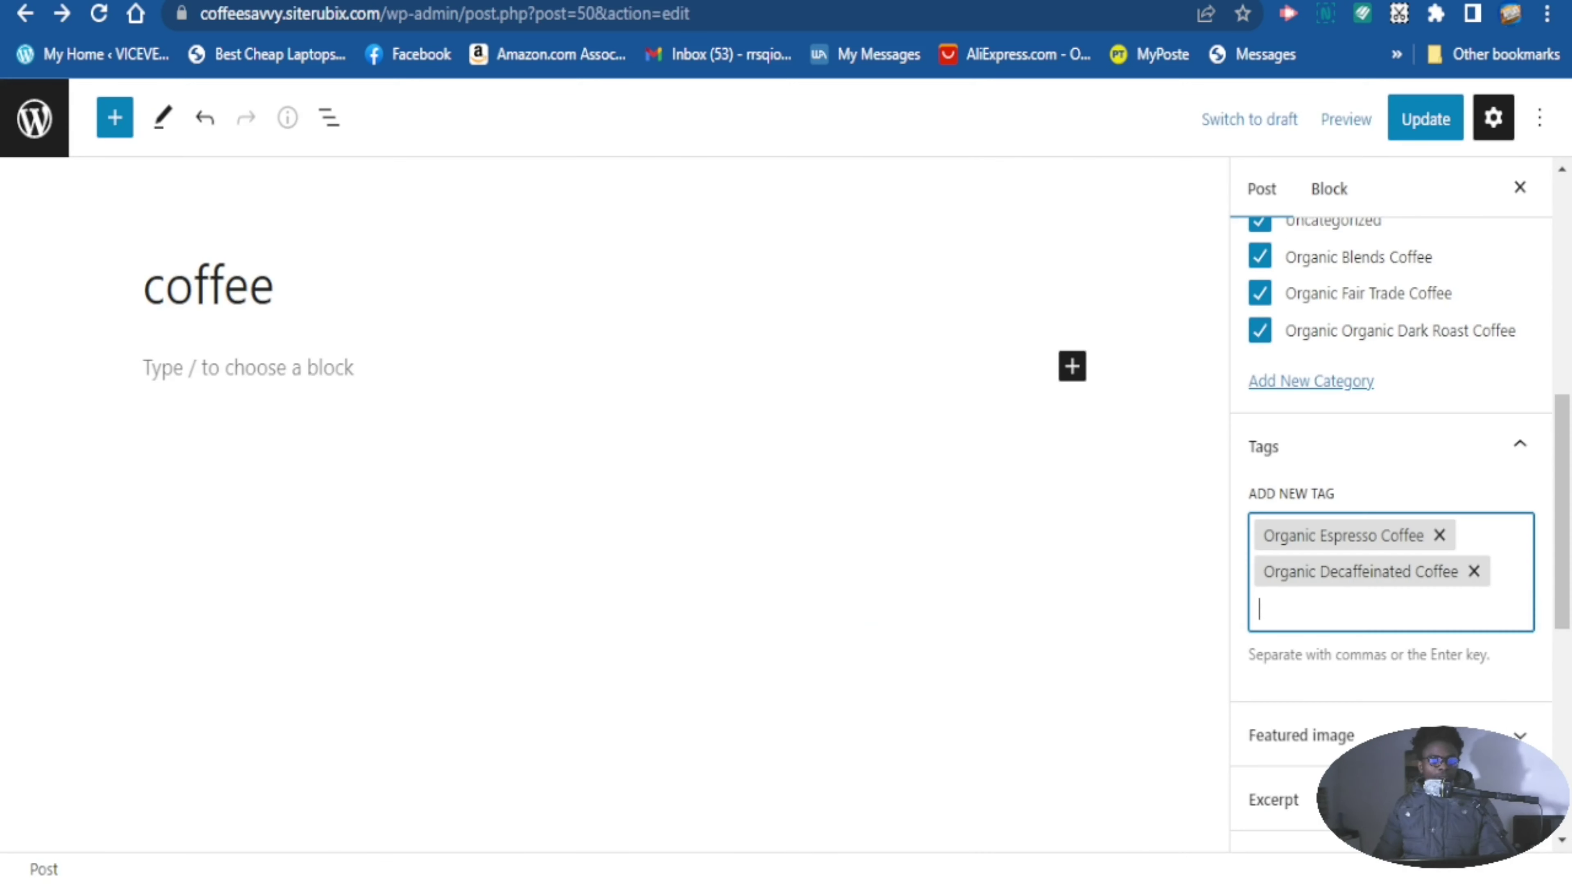
pyautogui.hotkey('ctrl', 'v')
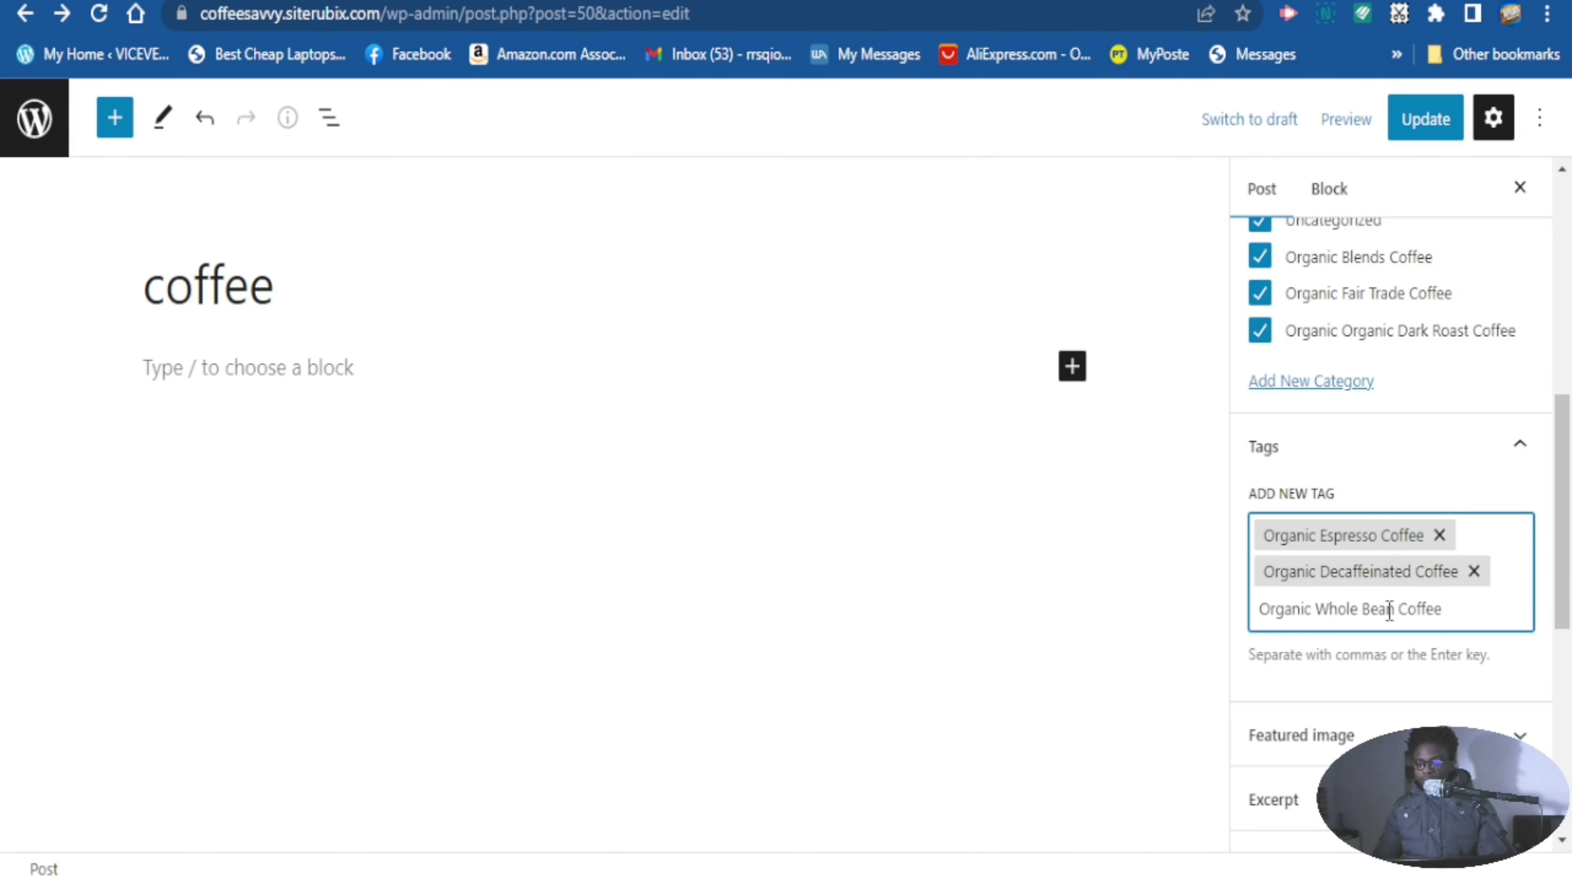
pyautogui.press('Return')
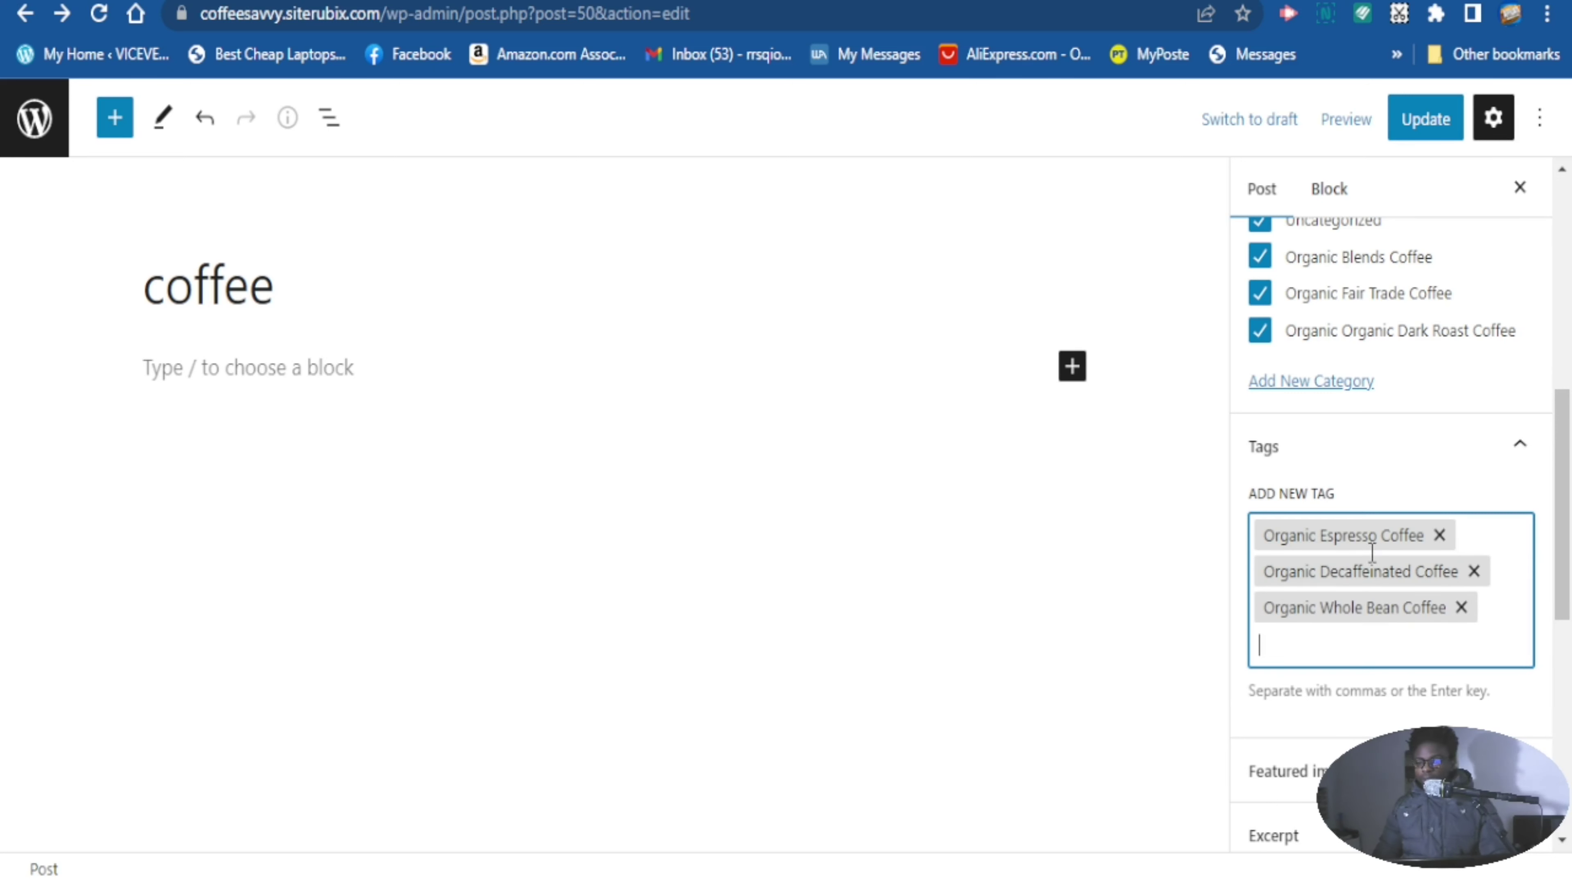
pyautogui.scroll(2, 1337, 513)
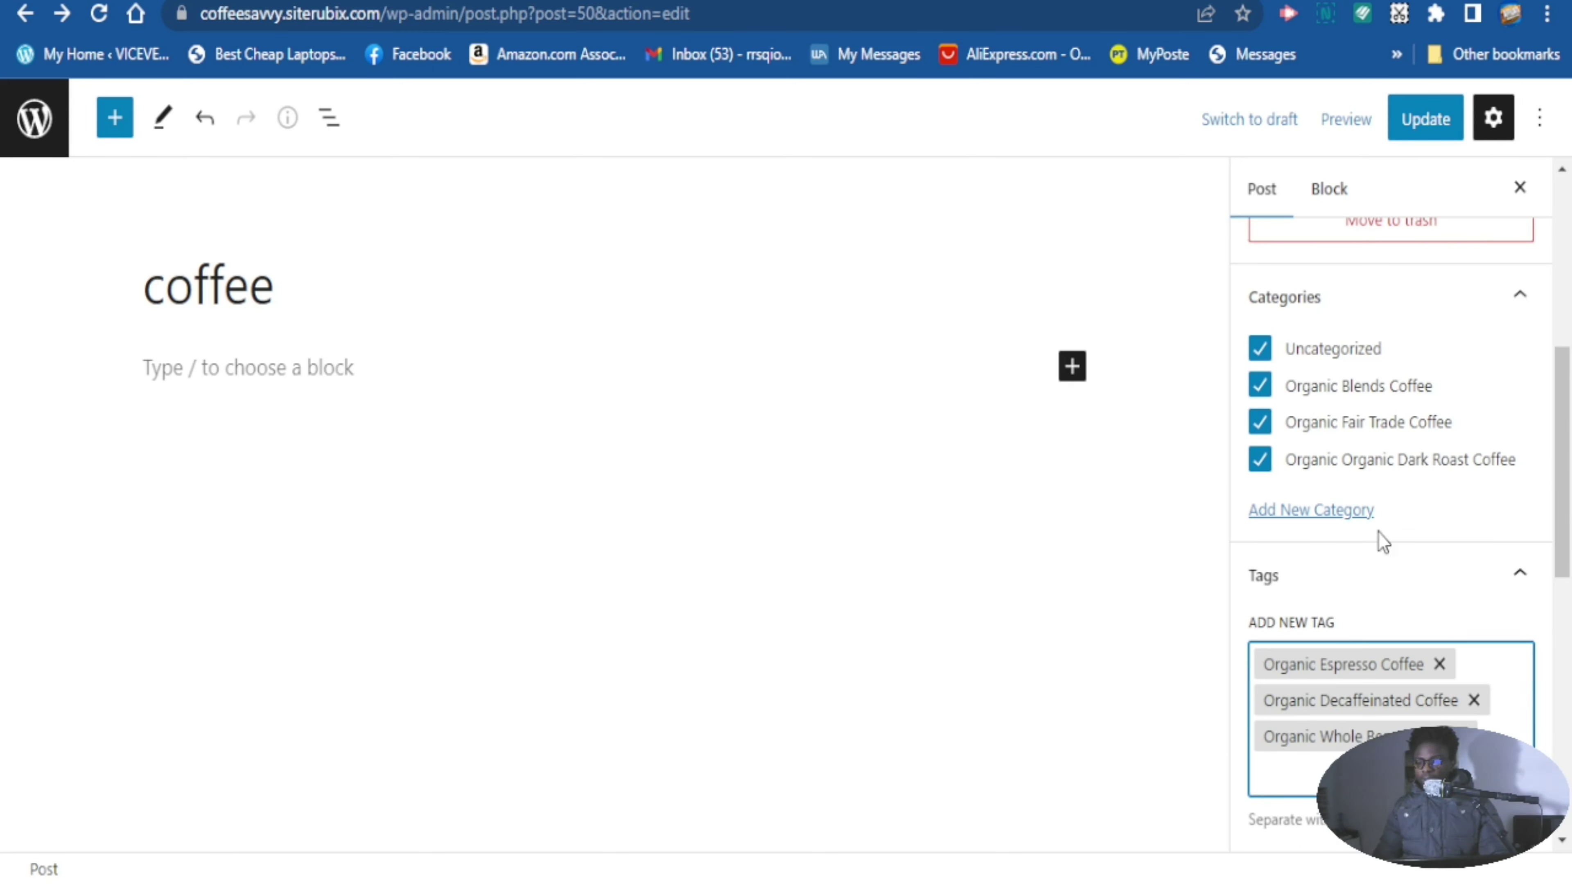
pyautogui.scroll(-2, 1353, 662)
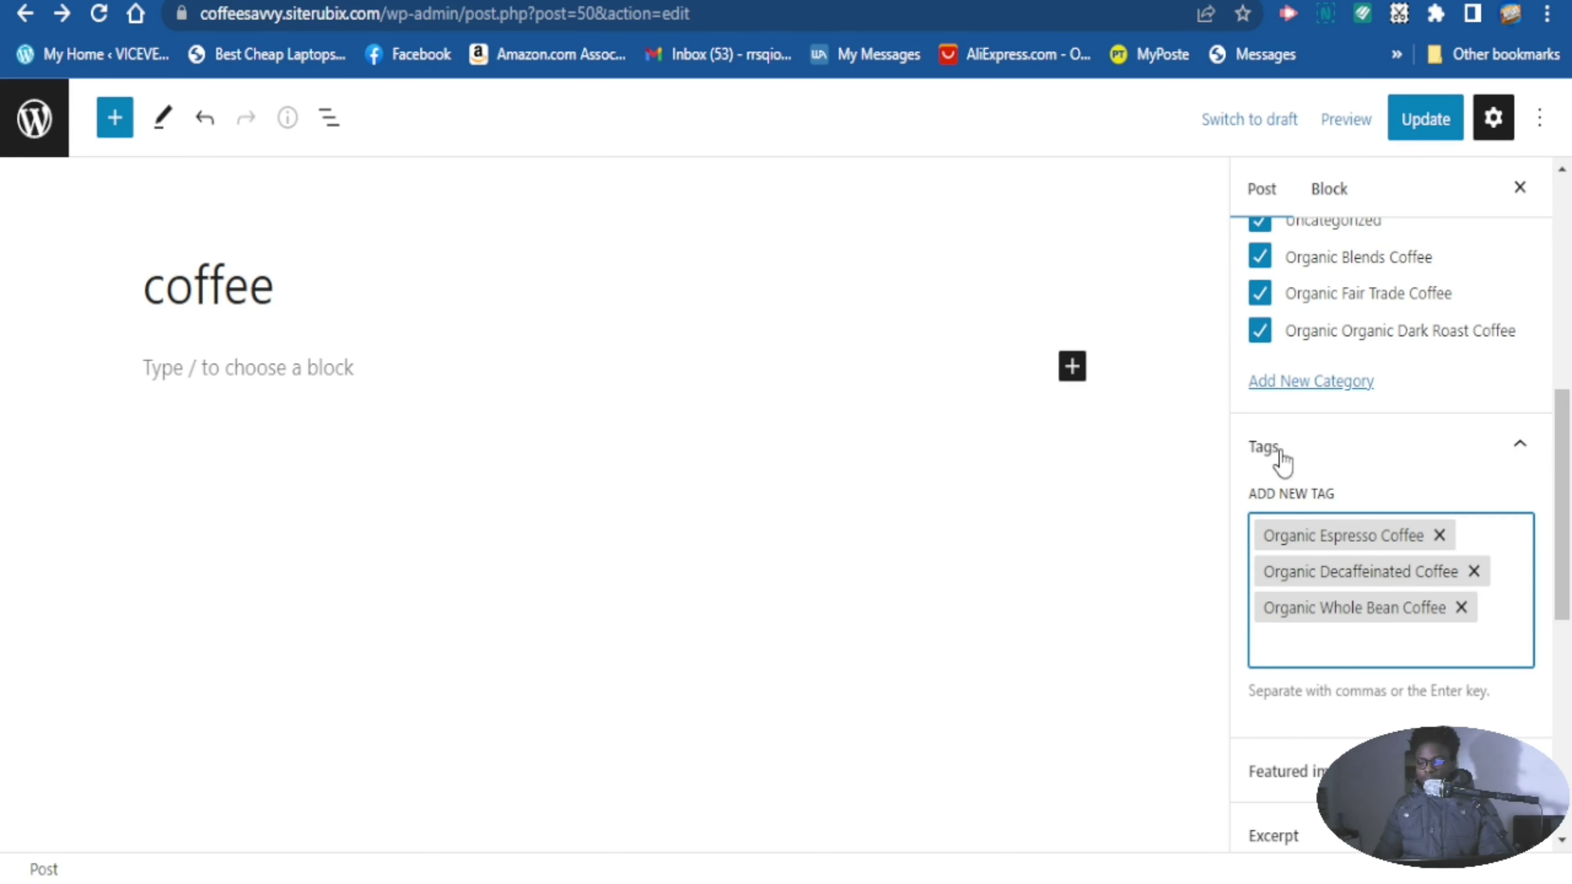
pyautogui.scroll(2, 1318, 273)
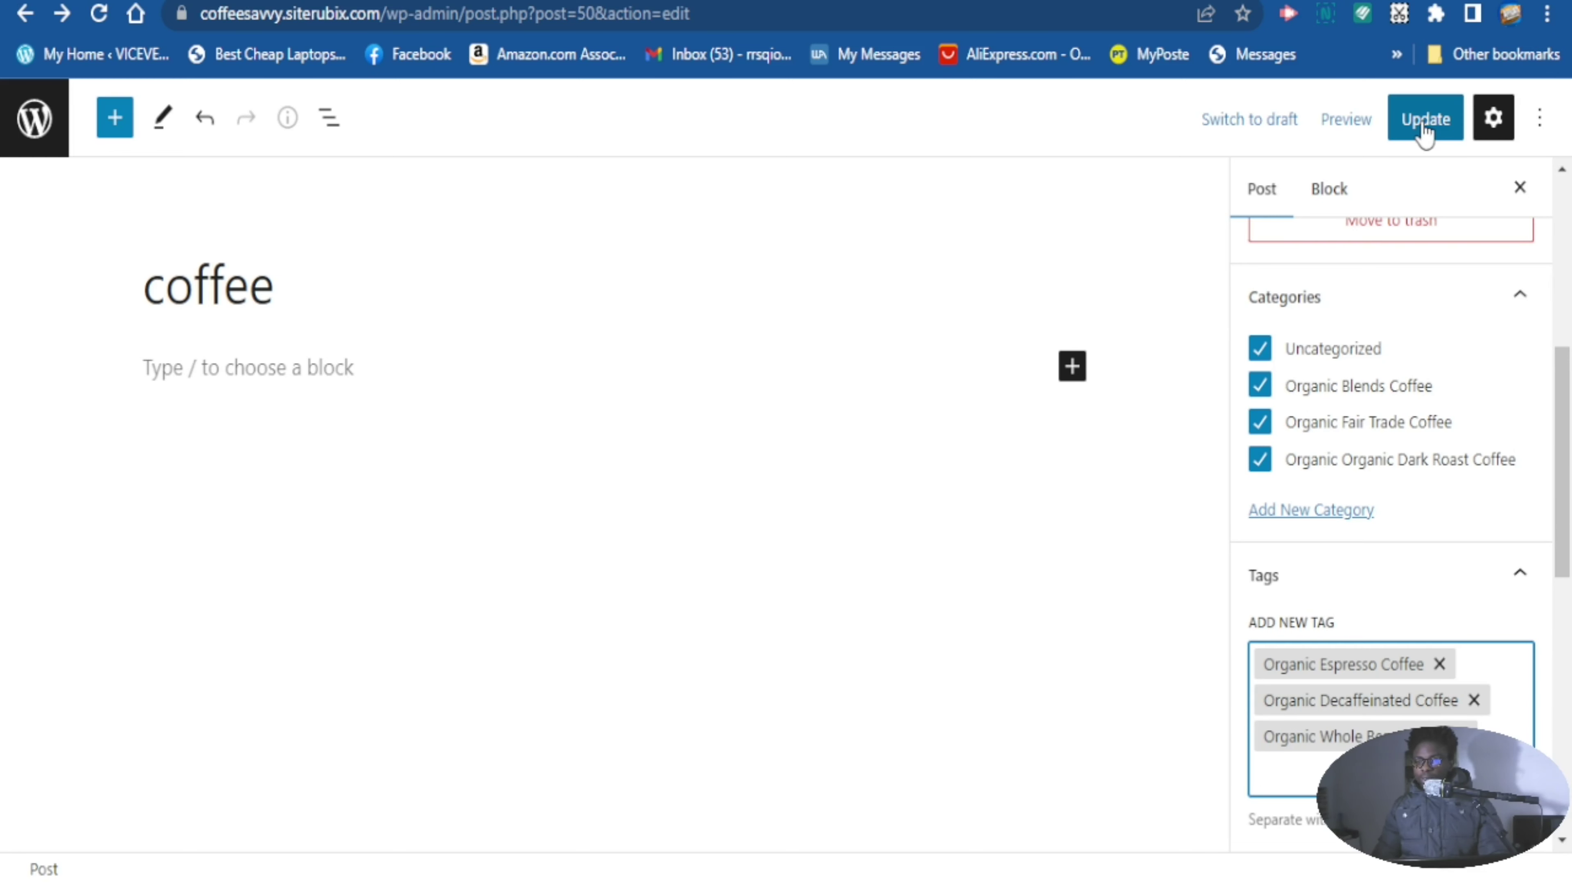
# Update the coffee post, view it live, and scroll to check its categories, tags and tag cloud
pyautogui.click(1424, 124)
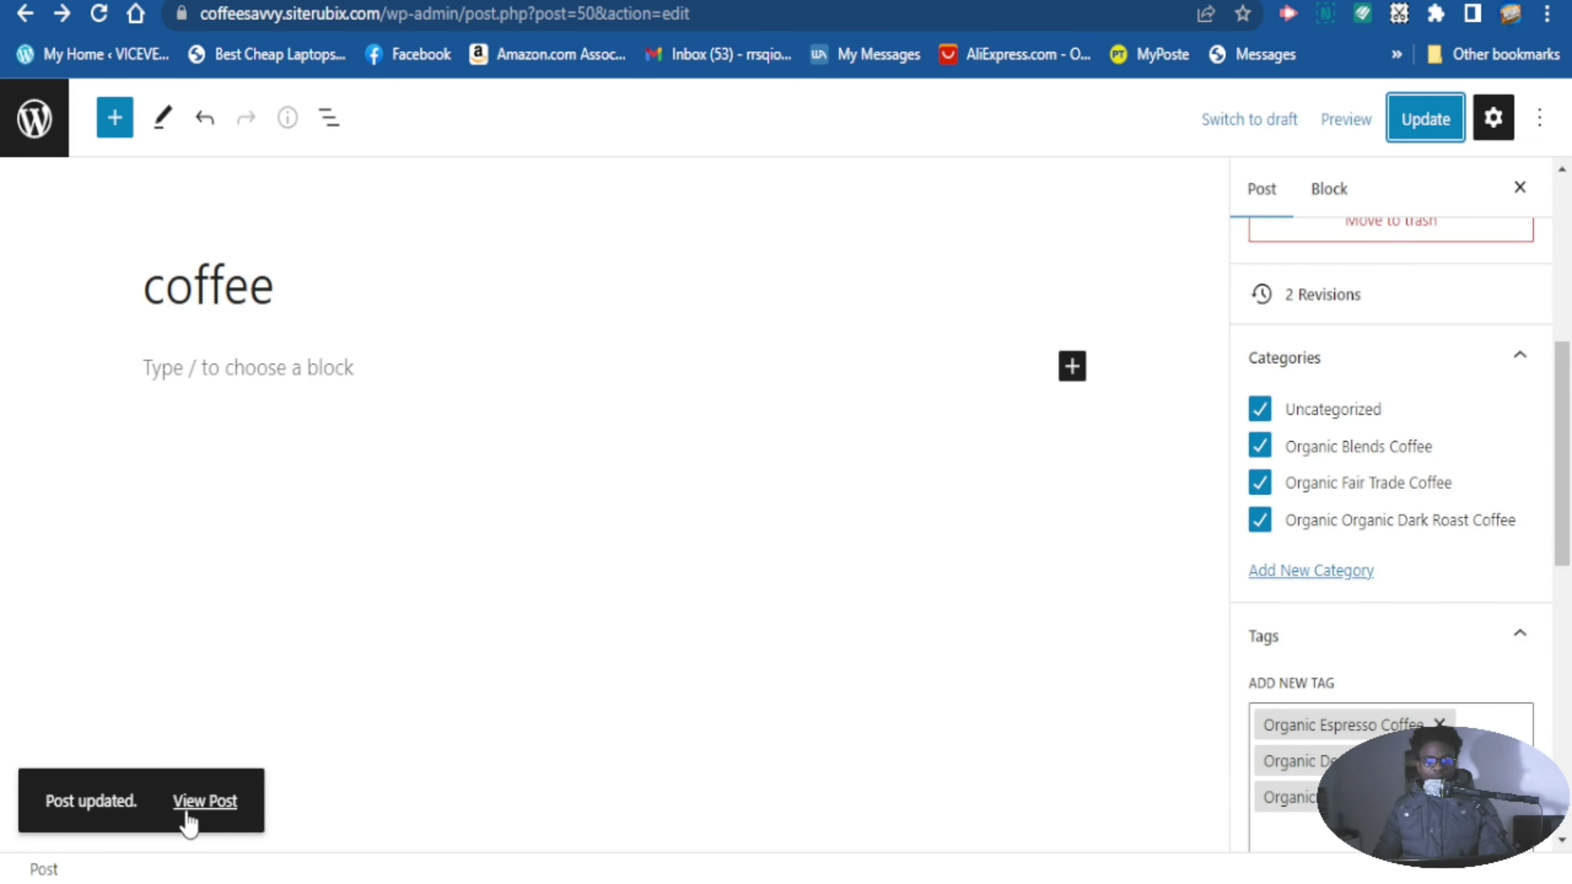
pyautogui.click(187, 813)
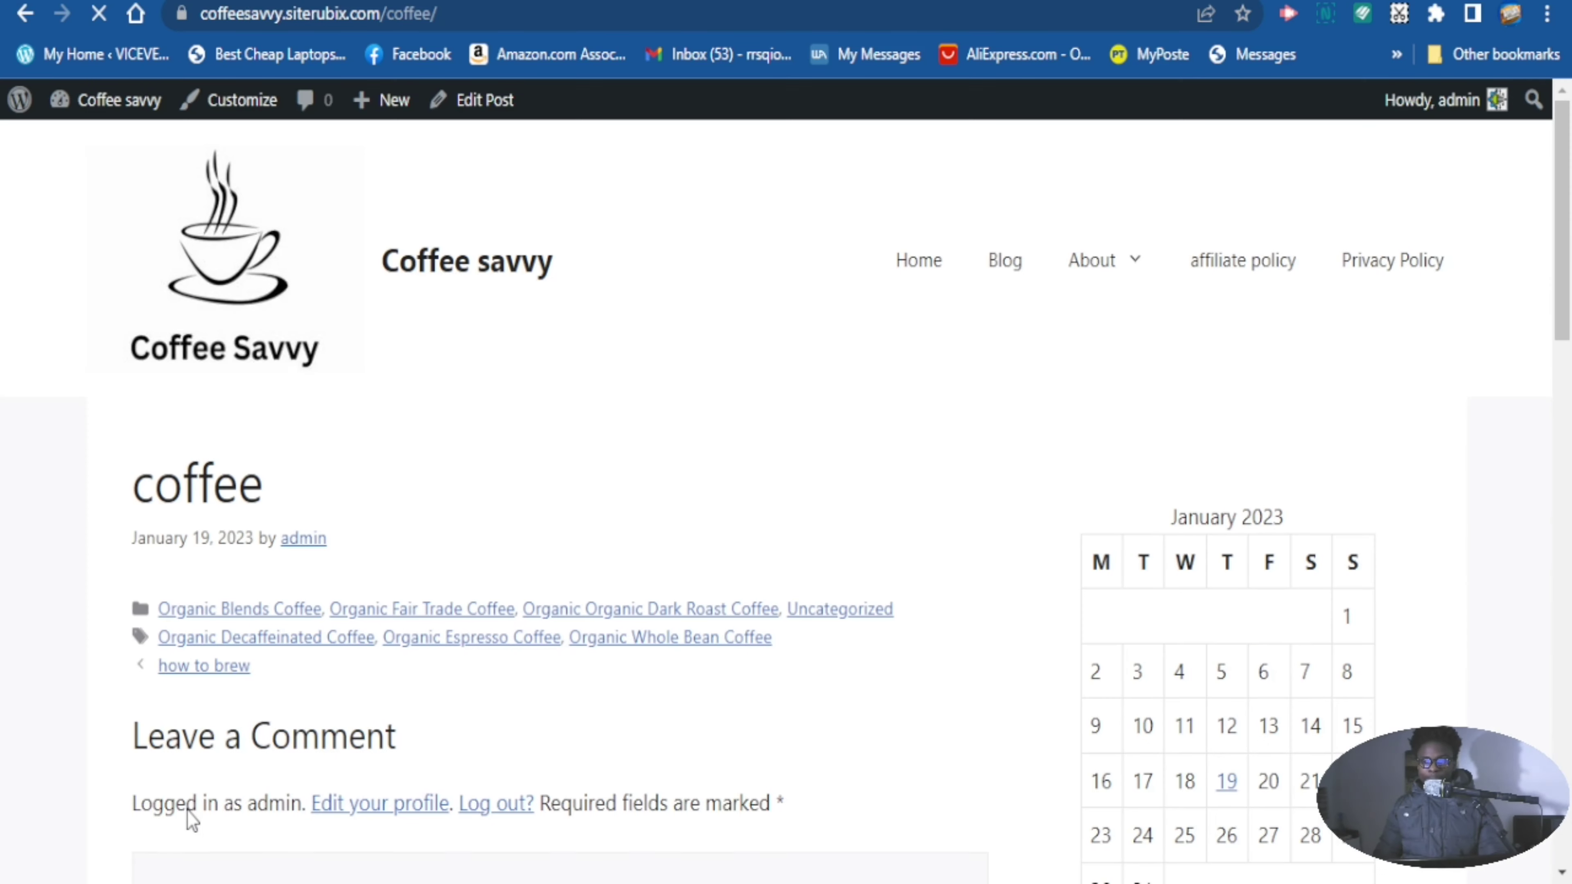
pyautogui.scroll(-1, 323, 730)
pyautogui.scroll(-3, 323, 730)
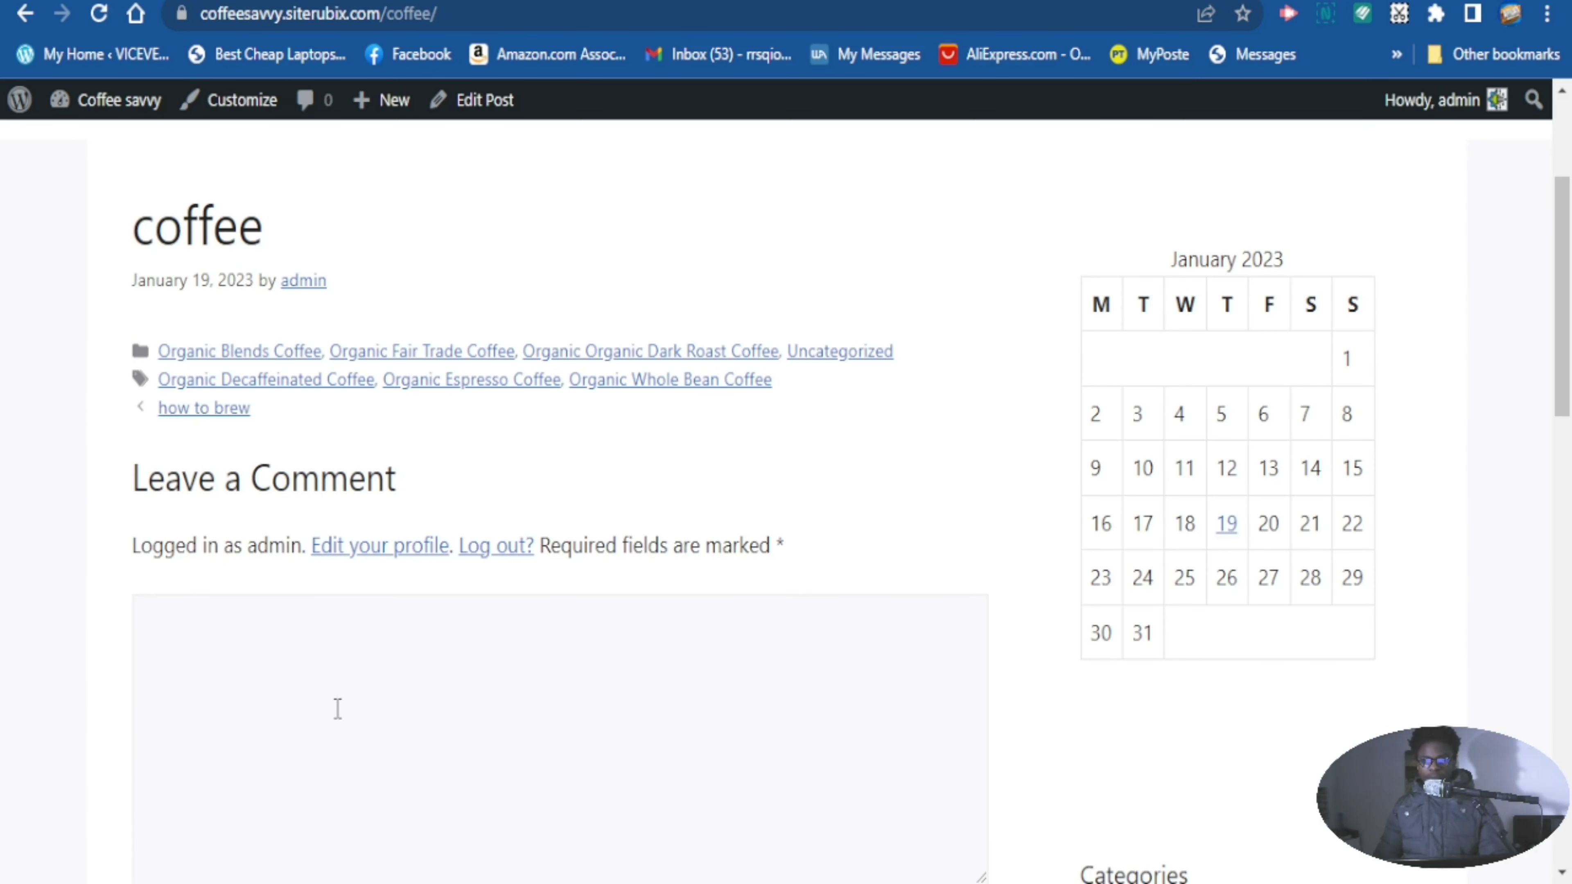
pyautogui.scroll(-9, 1133, 604)
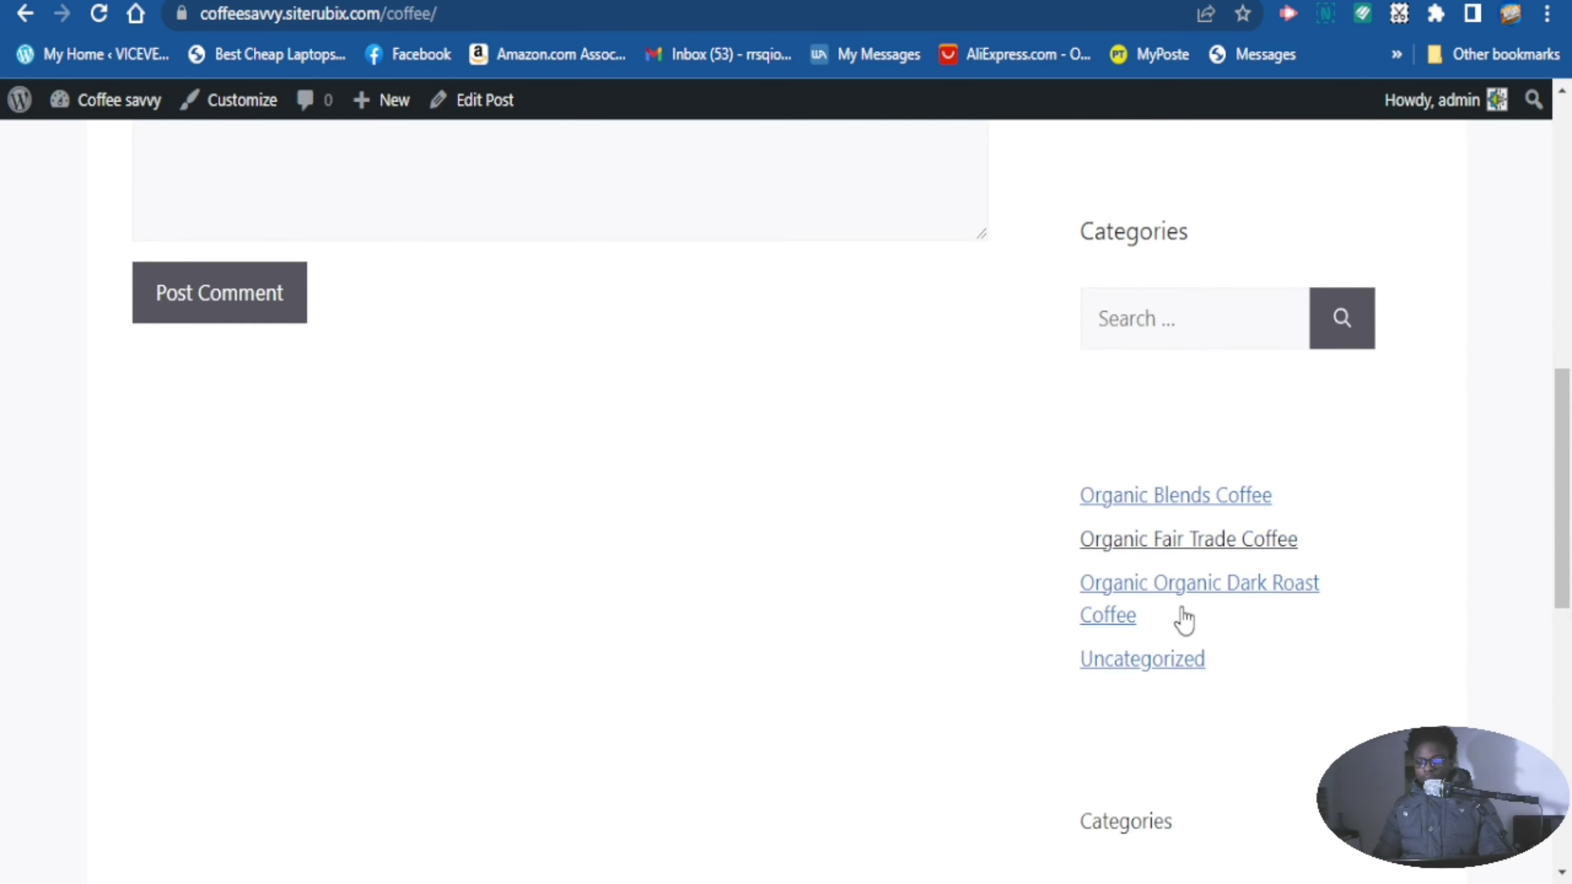
pyautogui.scroll(2, 1170, 413)
pyautogui.scroll(-8, 1210, 536)
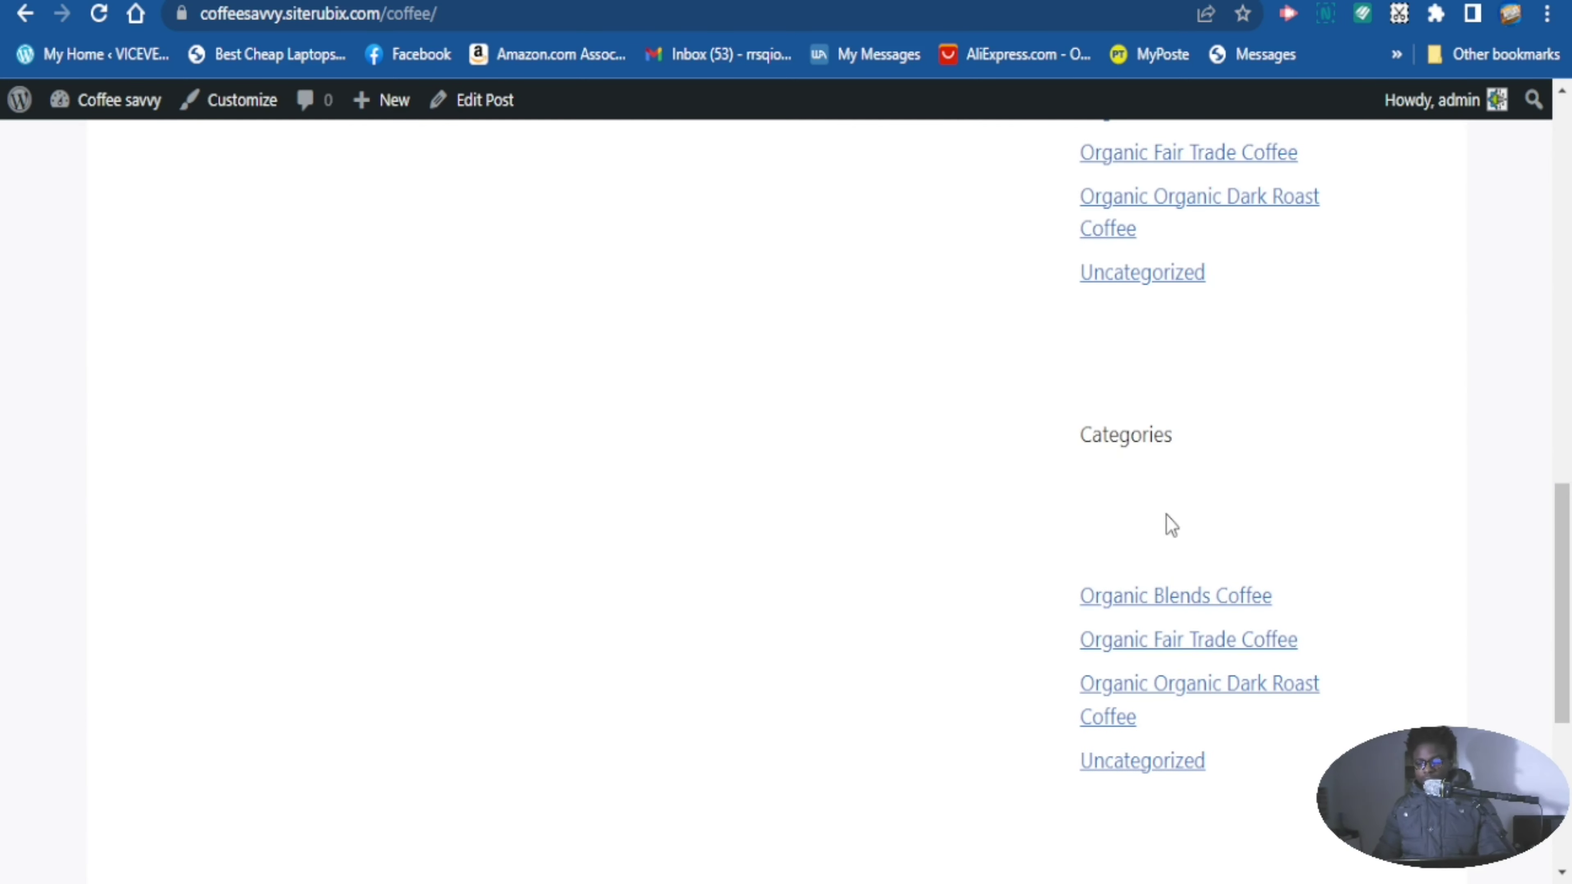
pyautogui.scroll(-7, 1172, 526)
pyautogui.scroll(-1, 1171, 525)
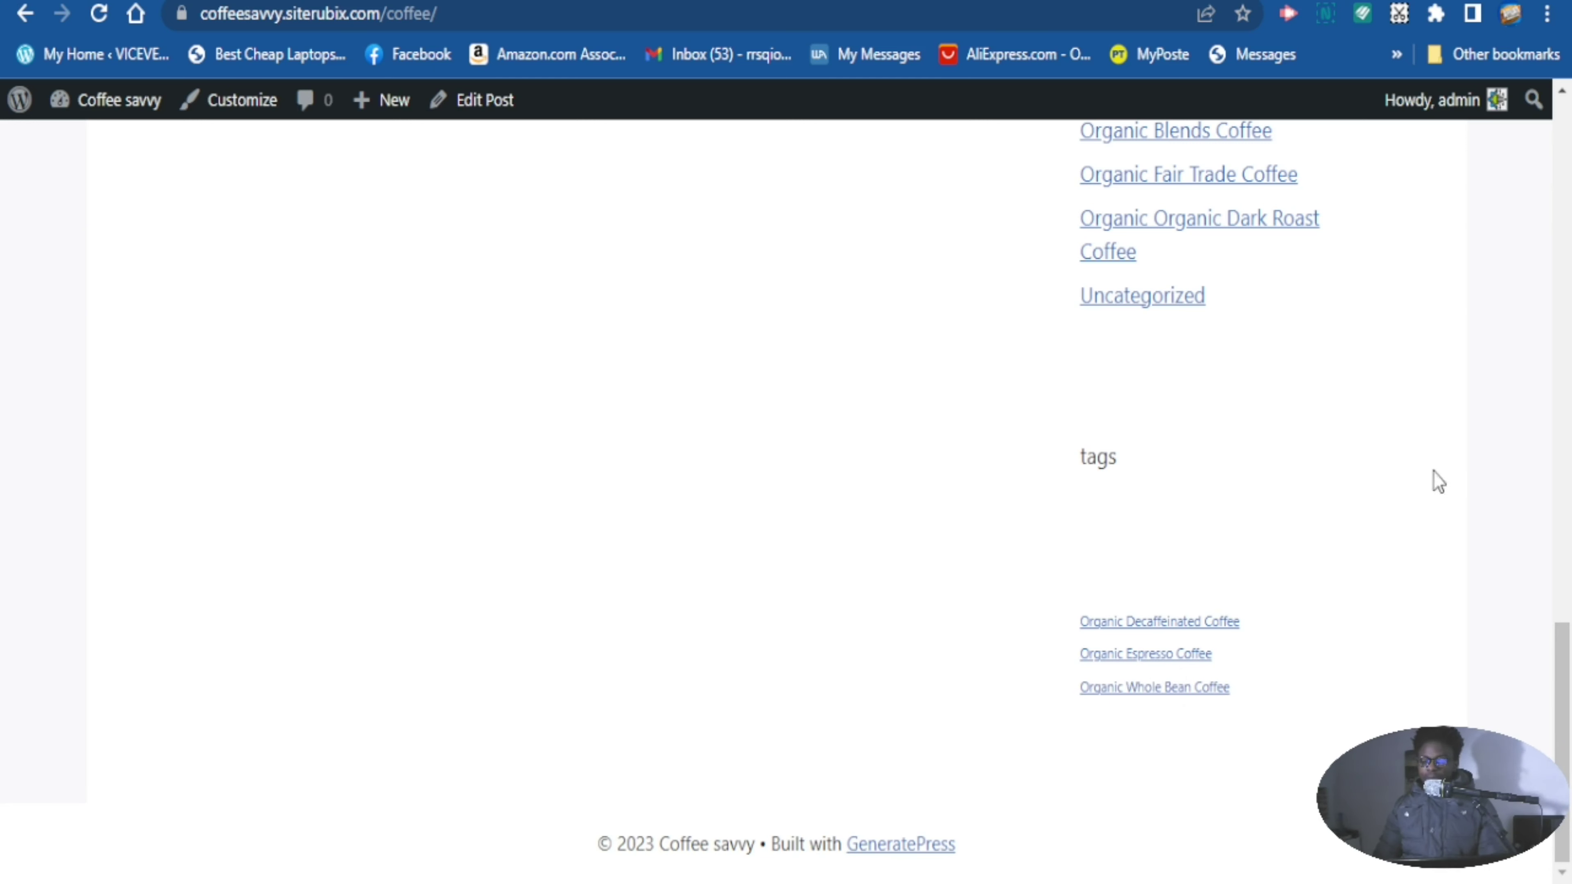
pyautogui.moveTo(1564, 667); pyautogui.dragTo(1563, 185)
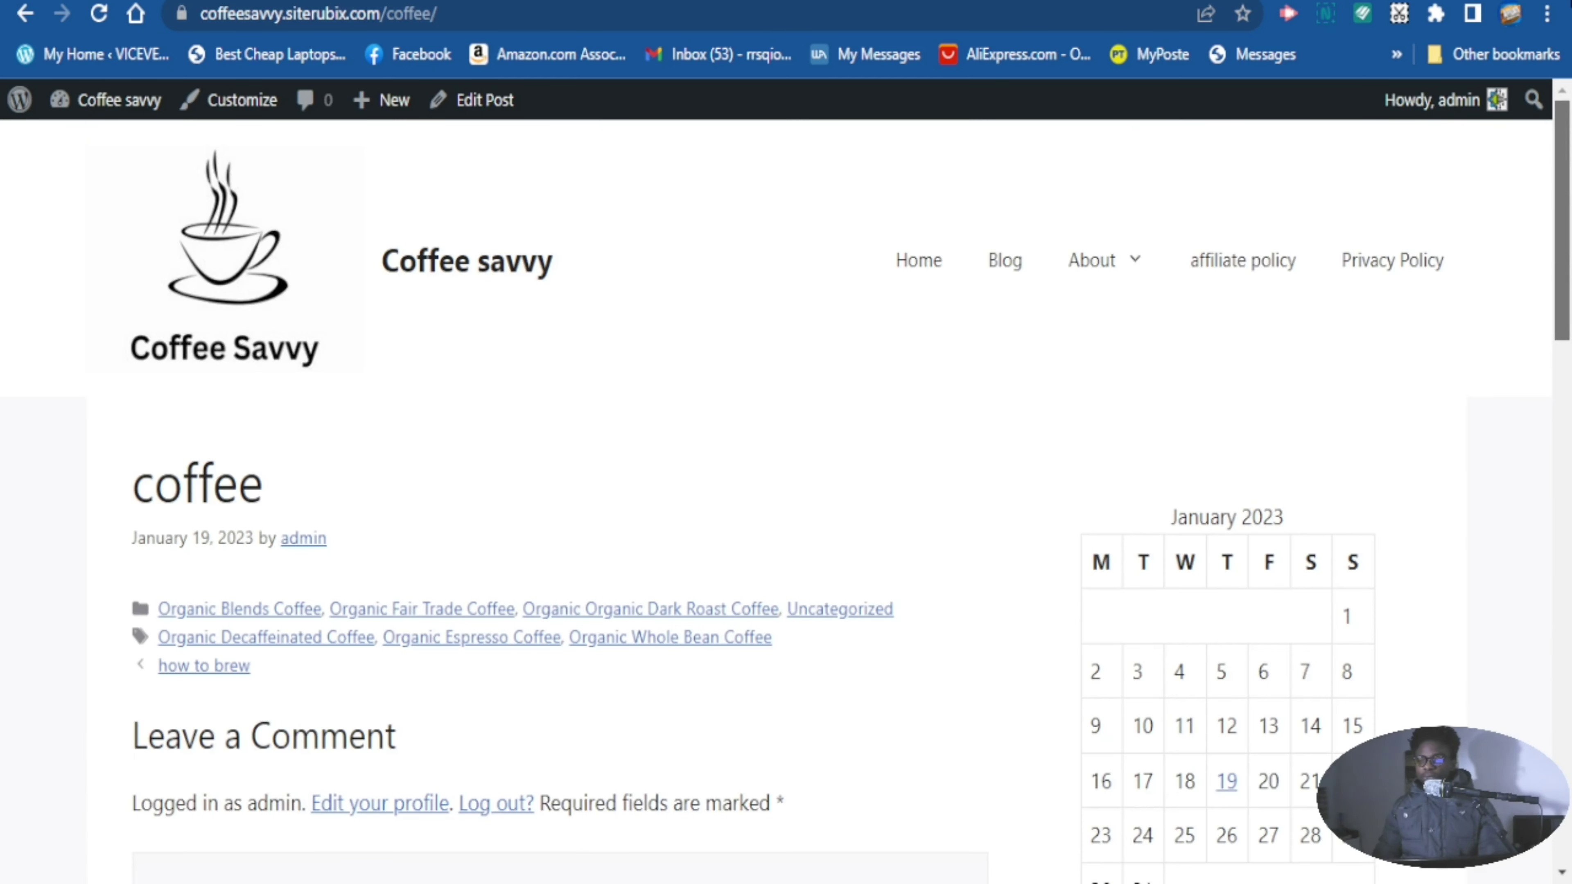
pyautogui.scroll(-6, 1334, 432)
pyautogui.scroll(5, 1309, 372)
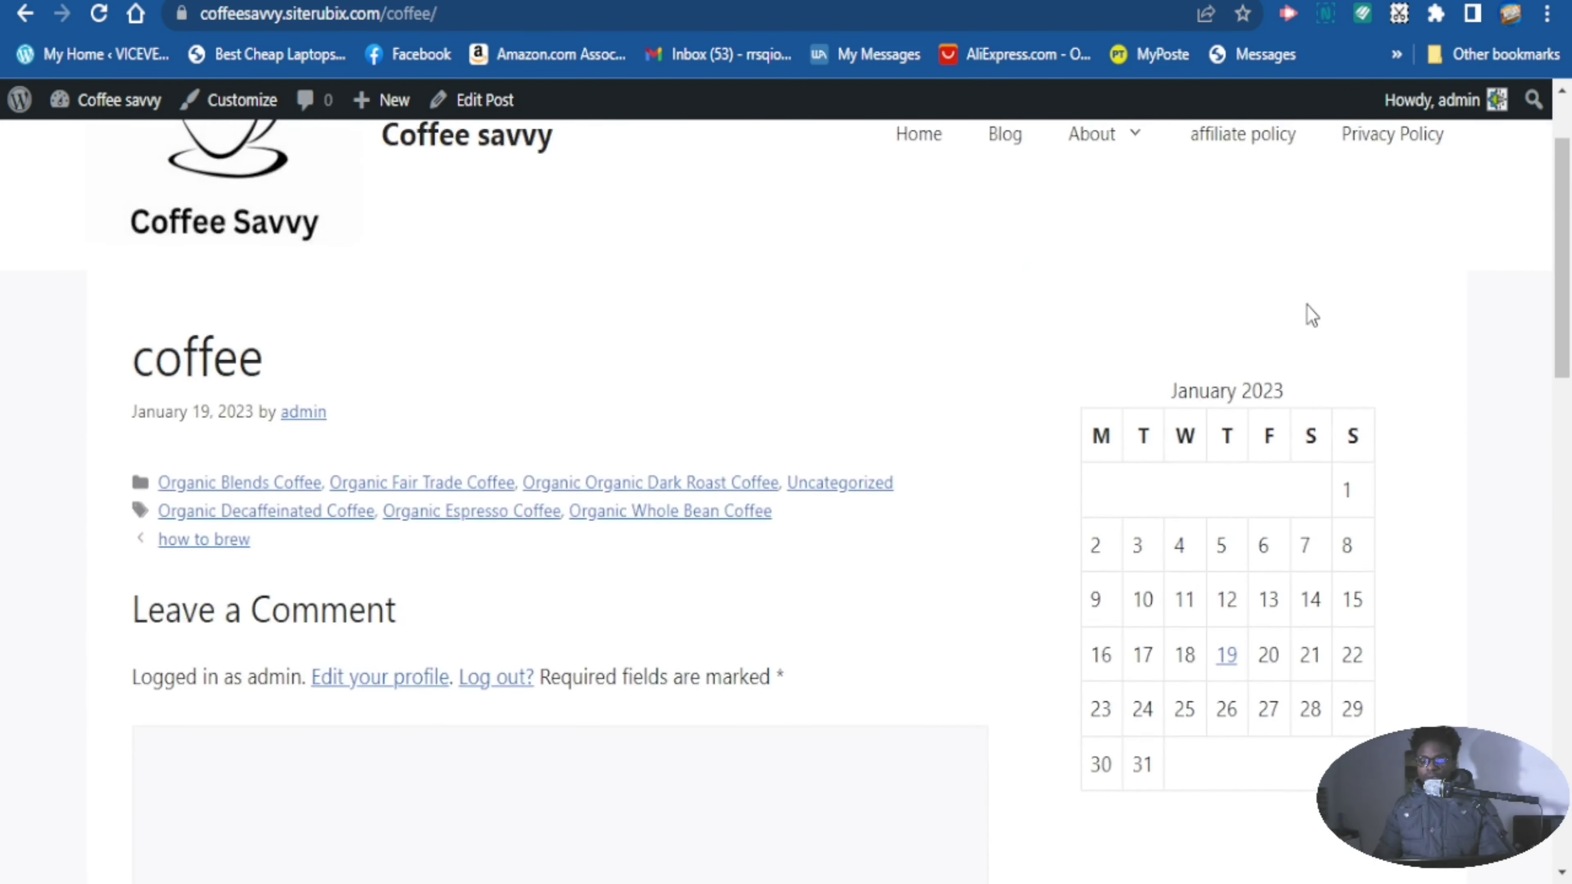
# Go to Privacy Policy from the site's top menu and scroll through the page
pyautogui.scroll(2, 1306, 298)
pyautogui.click(1372, 278)
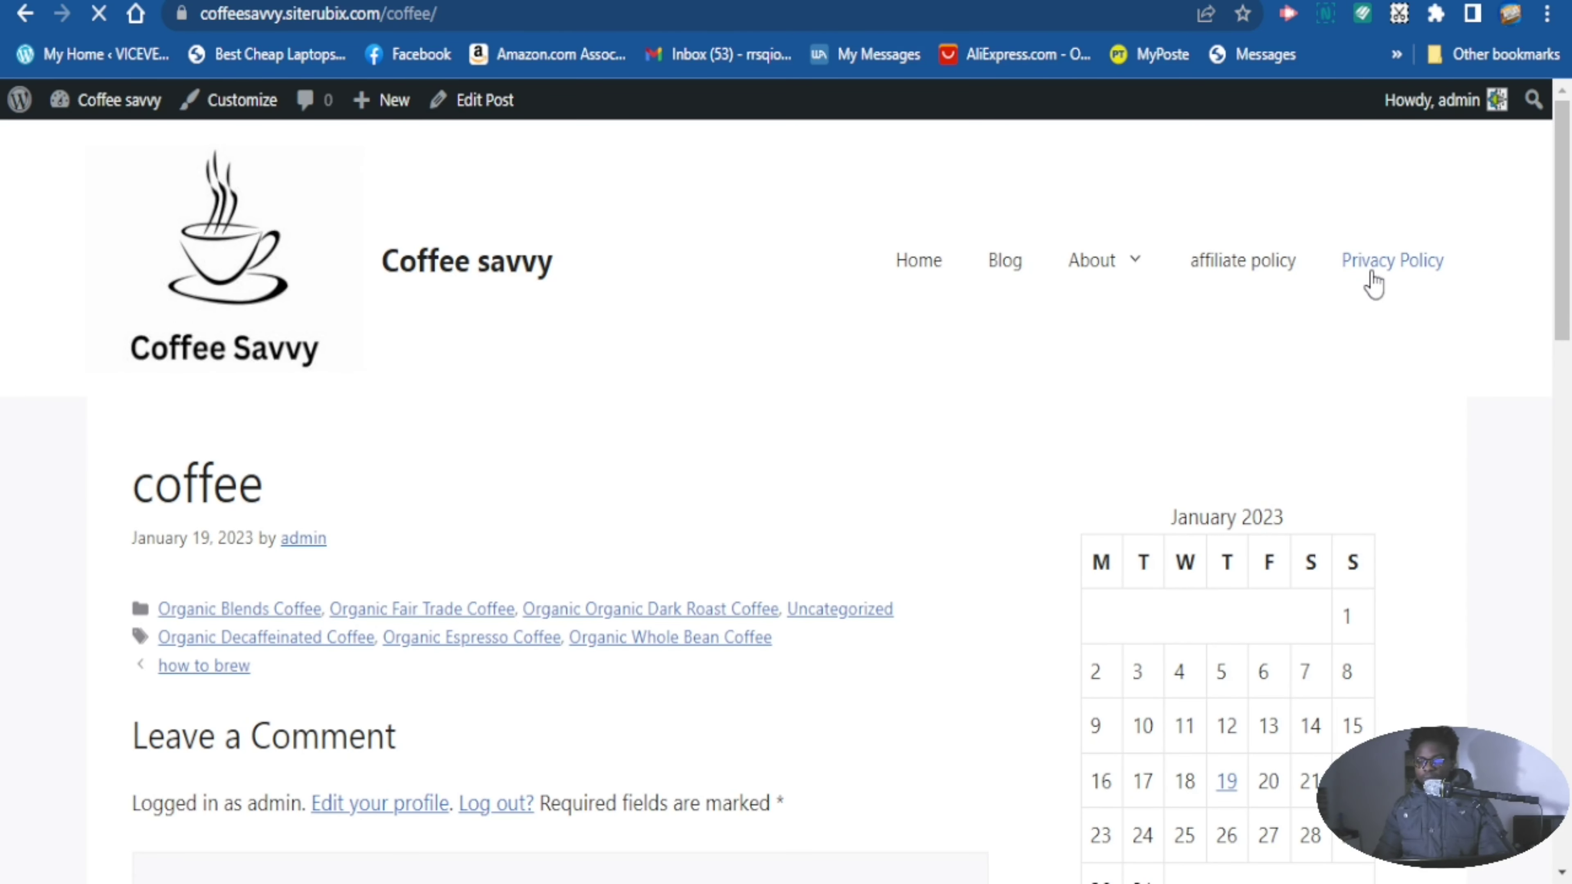
pyautogui.scroll(-1, 1244, 411)
pyautogui.scroll(1, 1241, 402)
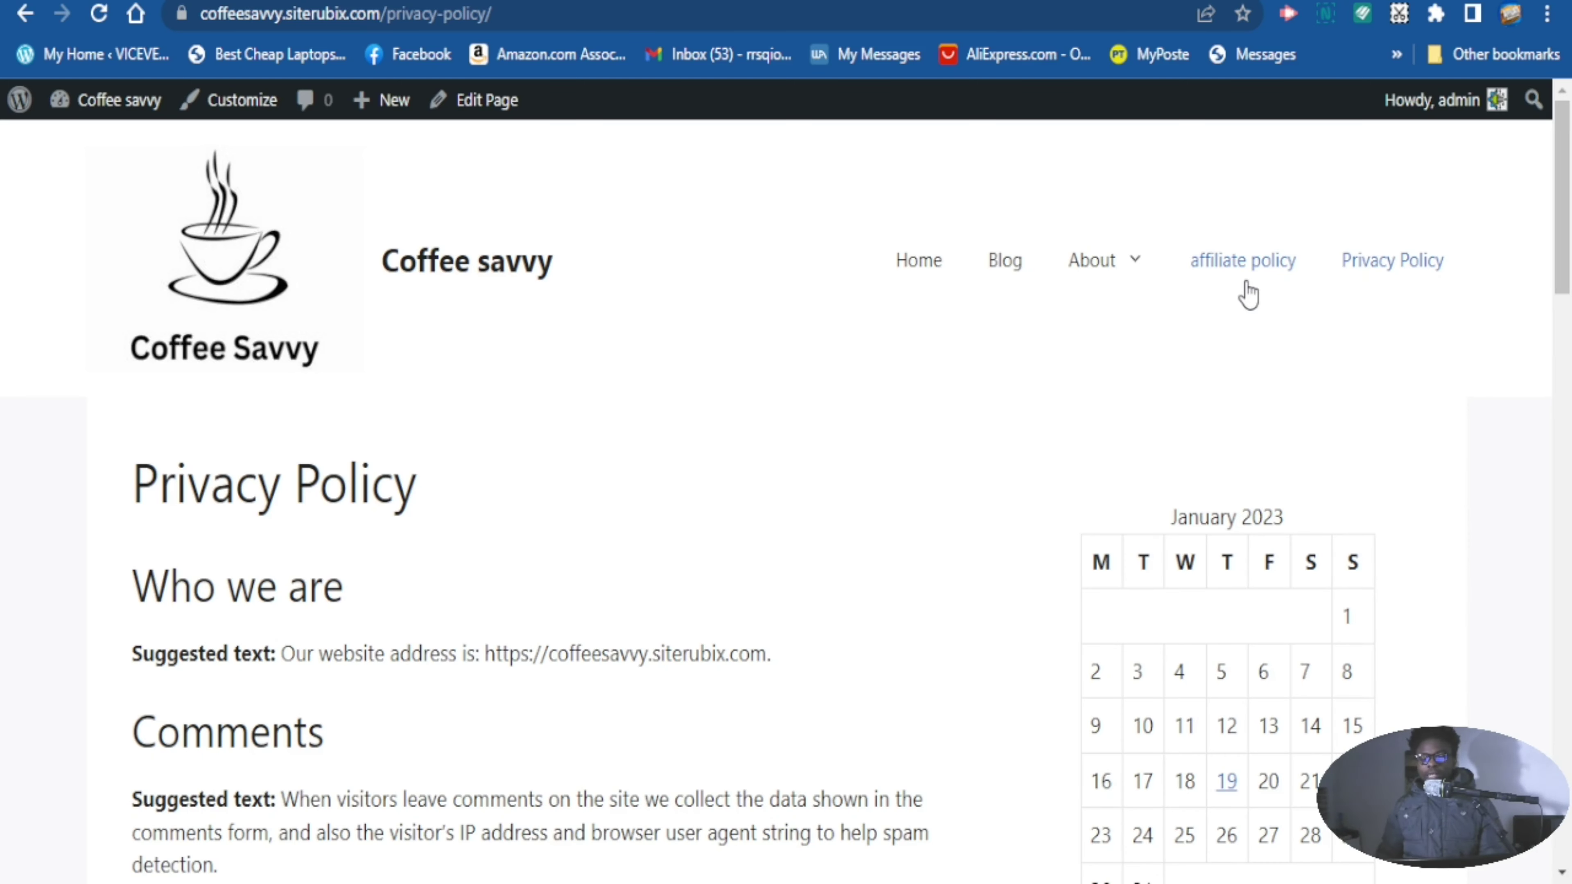
pyautogui.scroll(-10, 1347, 249)
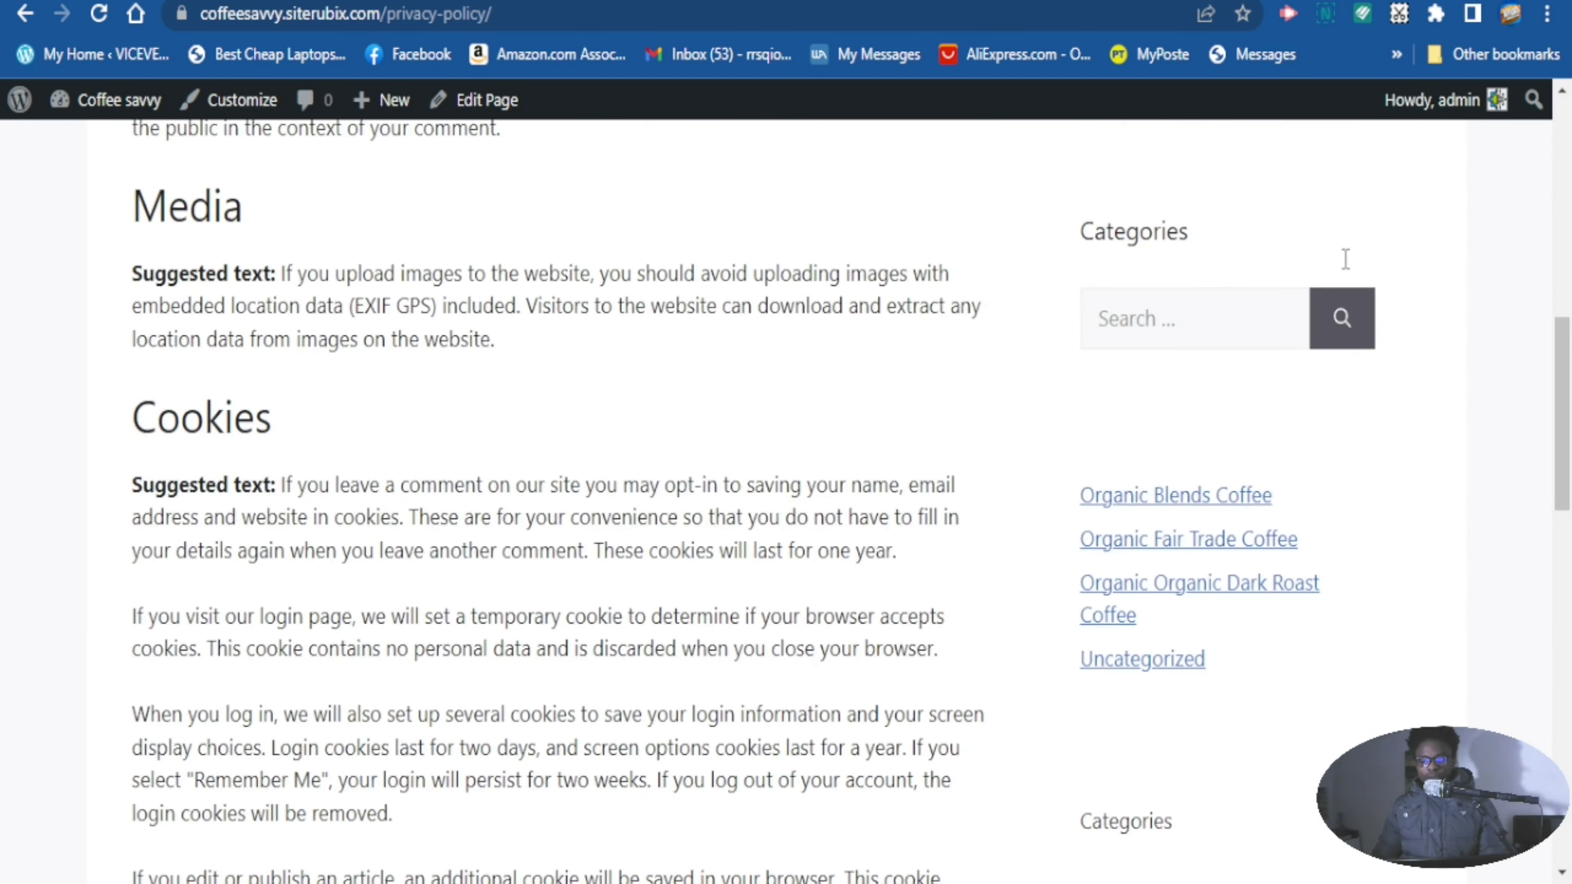